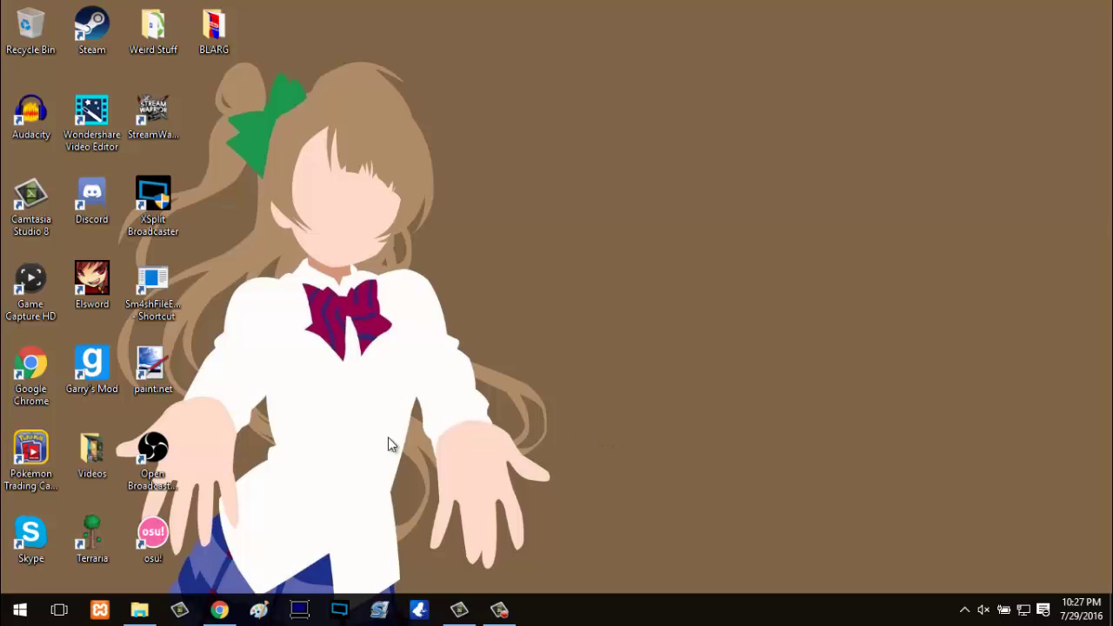
# Check the Custom Theme.rar download page in Chrome, then switch to File Explorer and open the inner Custom Theme folder
pyautogui.click(220, 610)
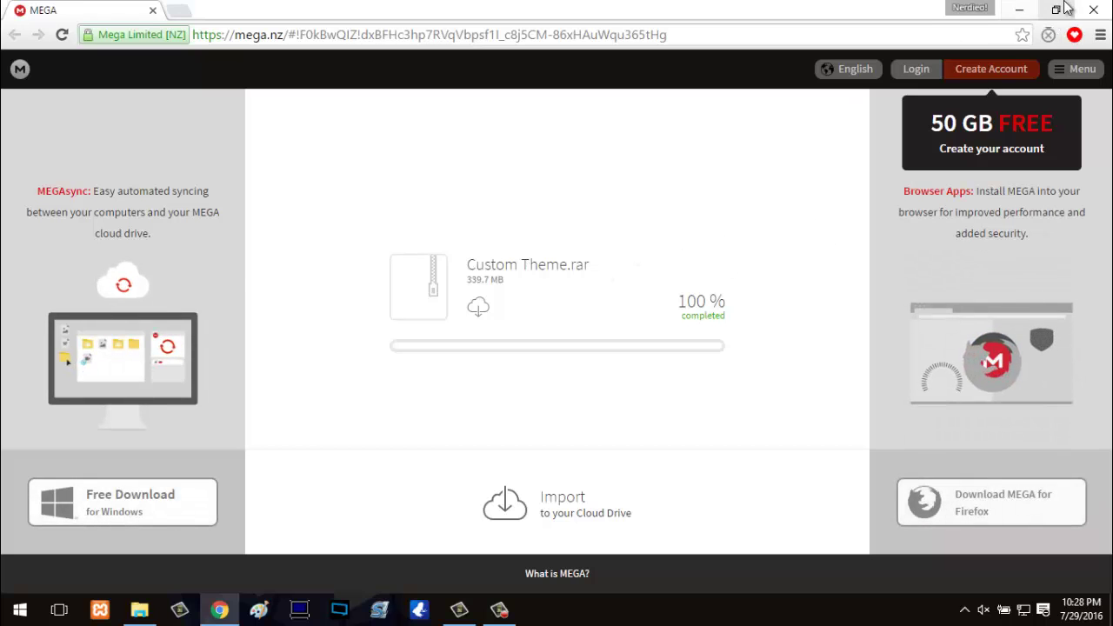
pyautogui.click(1019, 10)
pyautogui.click(137, 612)
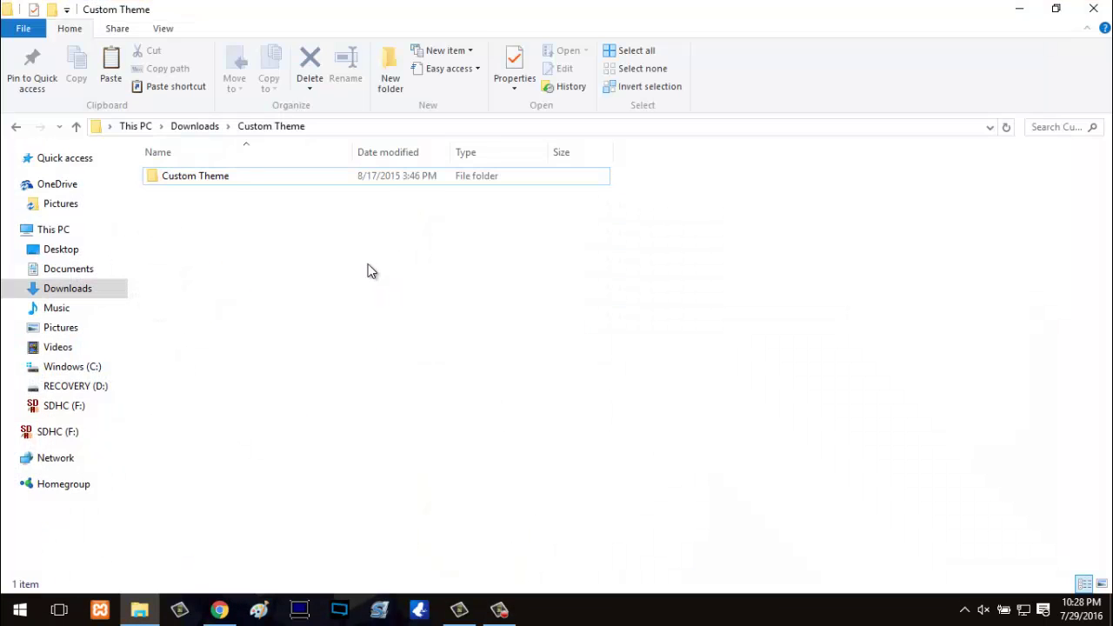
pyautogui.click(203, 176)
pyautogui.doubleClick(203, 175)
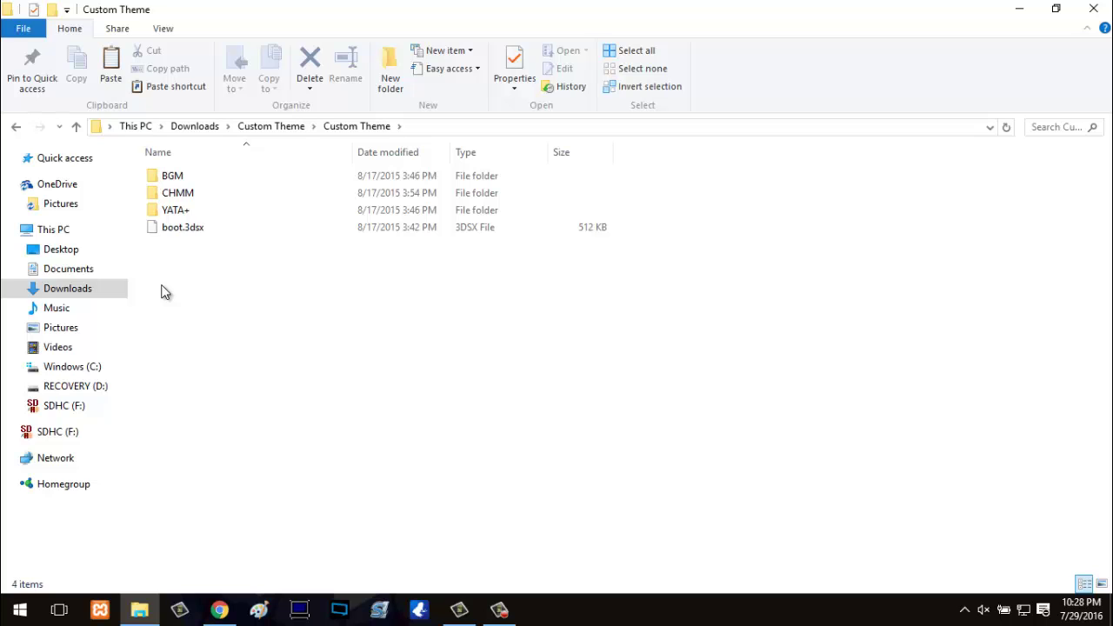
# Copy boot.3dsx to the root of the SDHC (F:) card, replacing the existing file there
pyautogui.moveTo(180, 227); pyautogui.dragTo(84, 406)
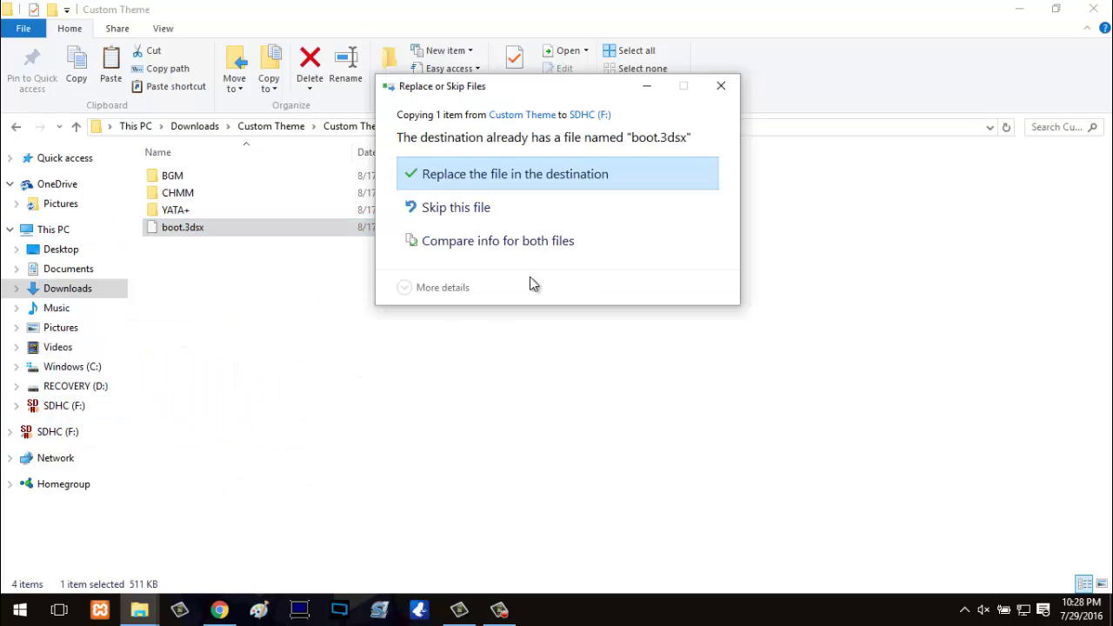
pyautogui.click(558, 183)
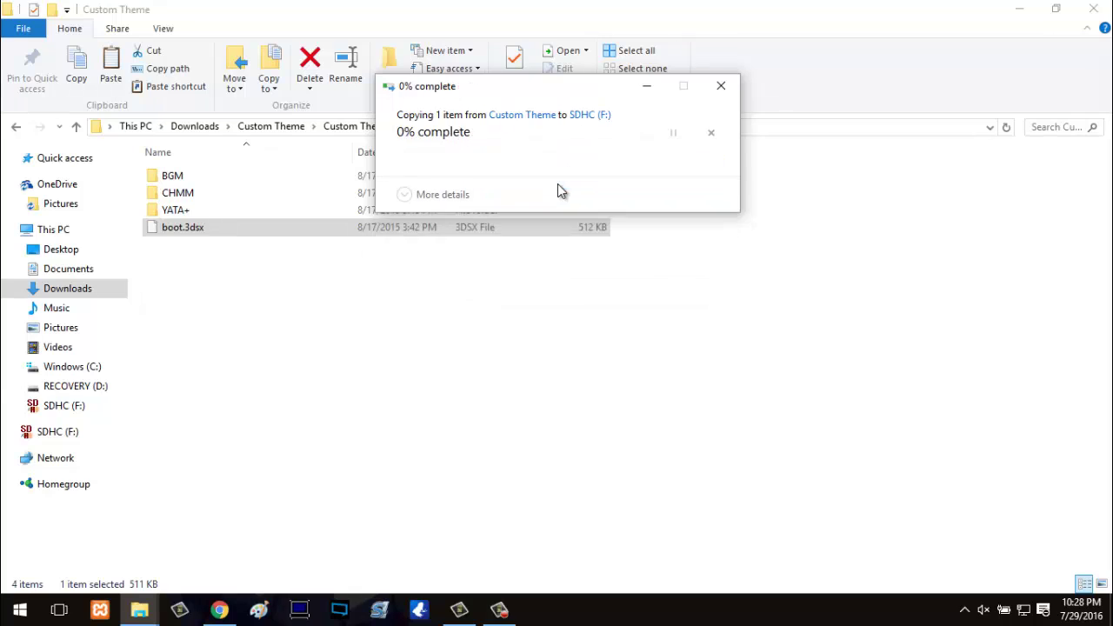
pyautogui.click(513, 367)
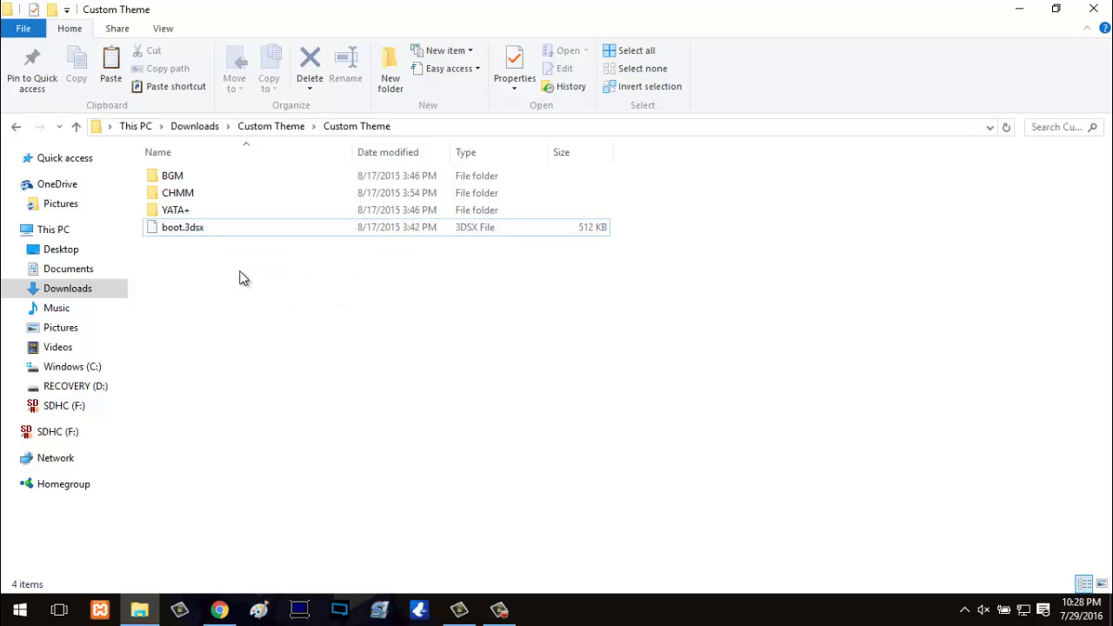
# Launch YATA+.exe from the YATA+ folder, dismiss the update notice and move the program window clear of the screen corner
pyautogui.doubleClick(189, 215)
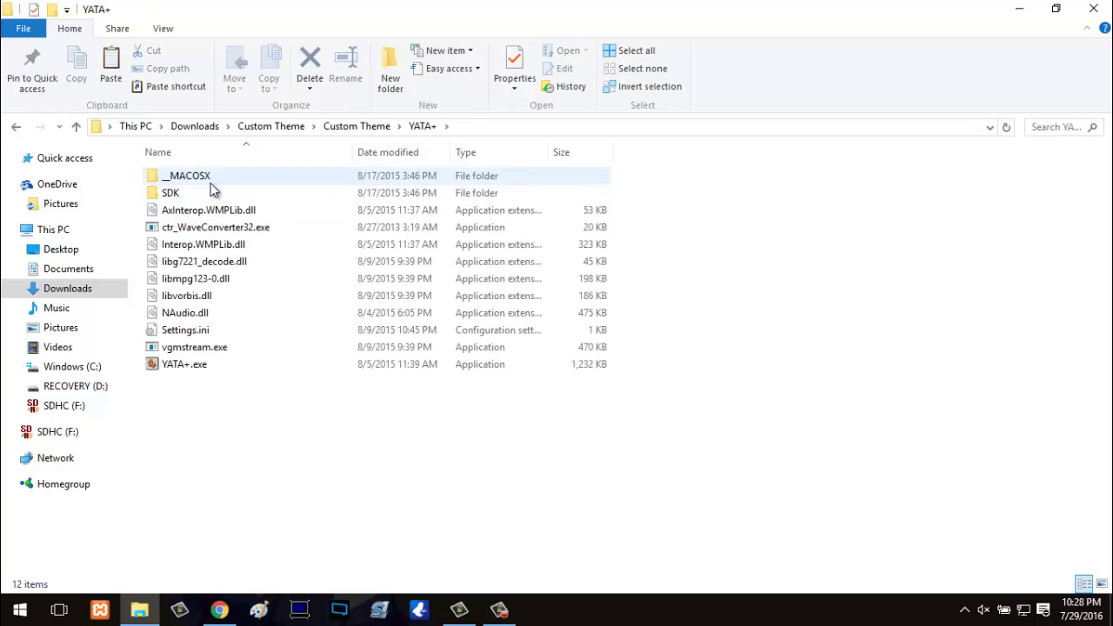
pyautogui.doubleClick(181, 367)
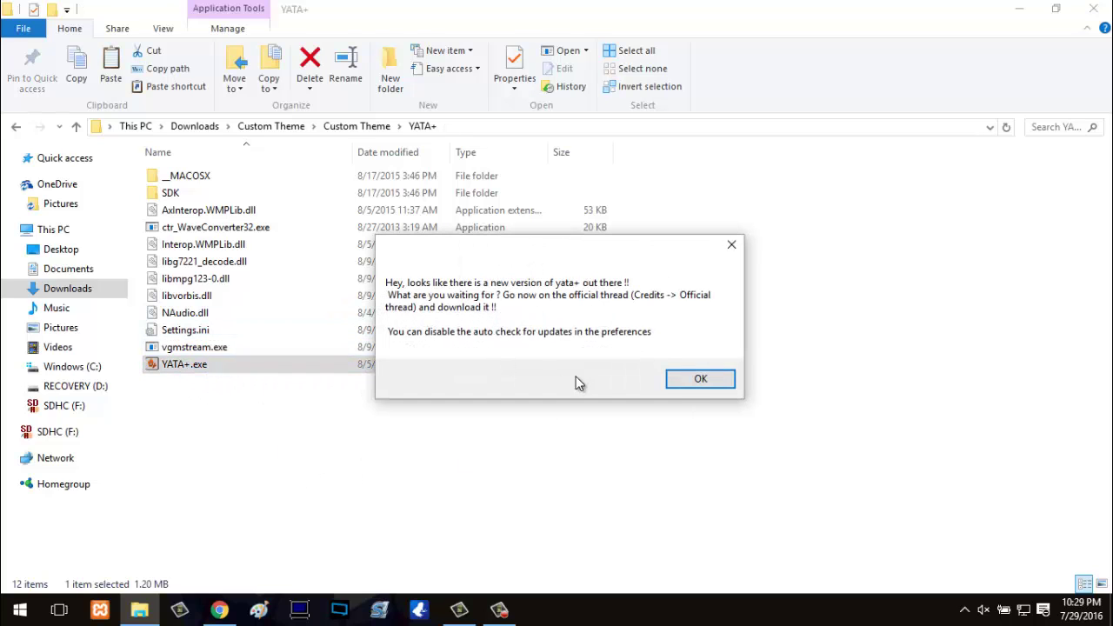
pyautogui.click(698, 380)
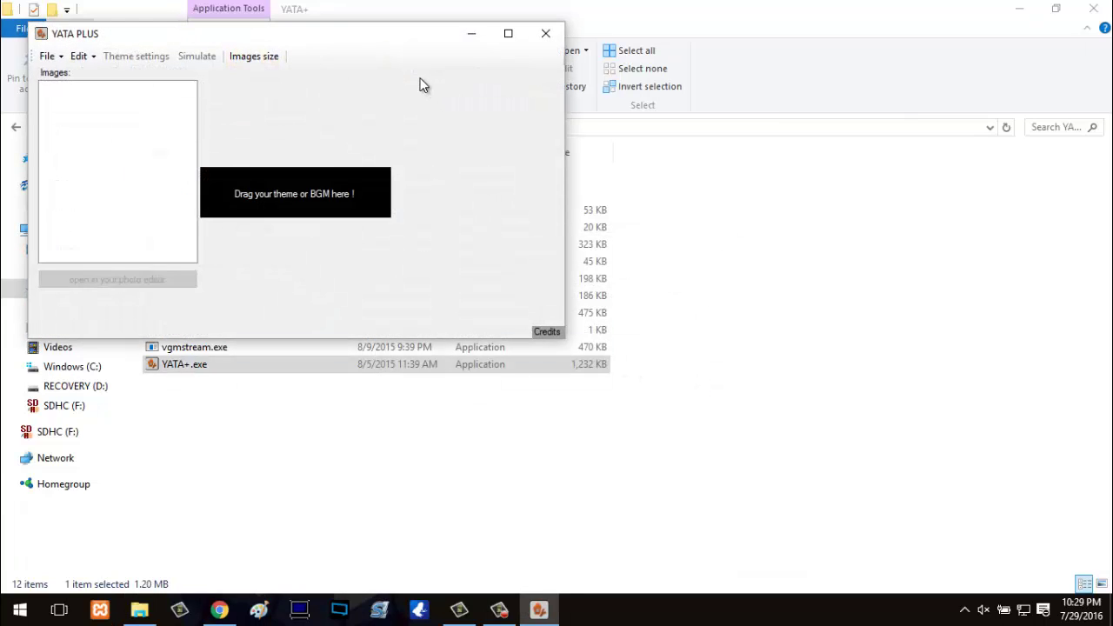
pyautogui.moveTo(379, 39); pyautogui.dragTo(609, 141)
# Start a new theme and browse to the Themes folder on the SDHC (F:) card as its save location
pyautogui.click(275, 165)
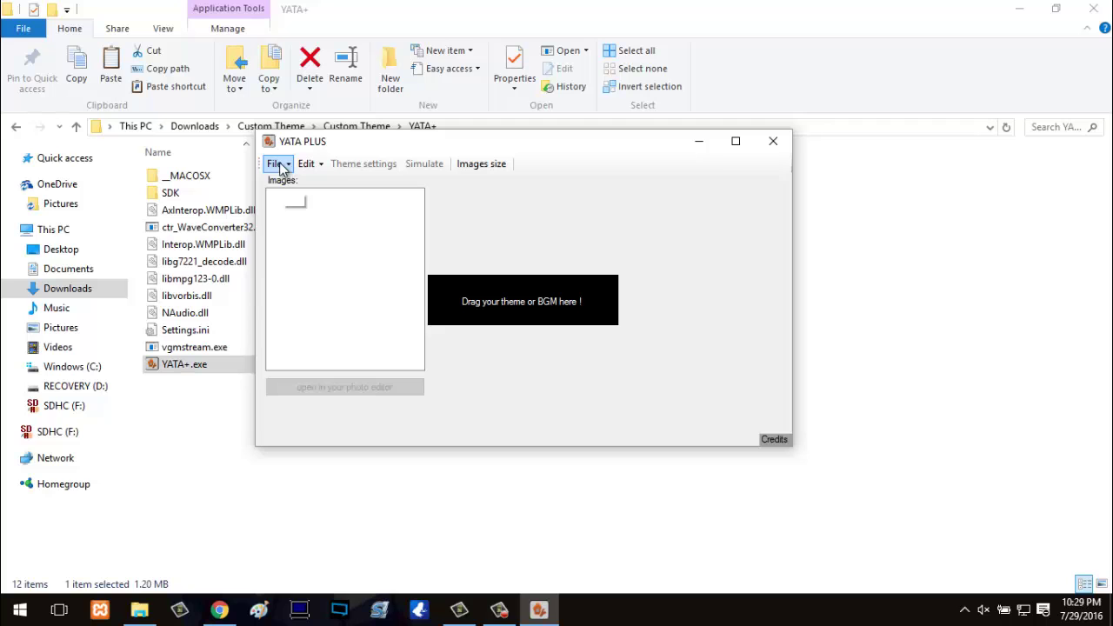
pyautogui.click(296, 185)
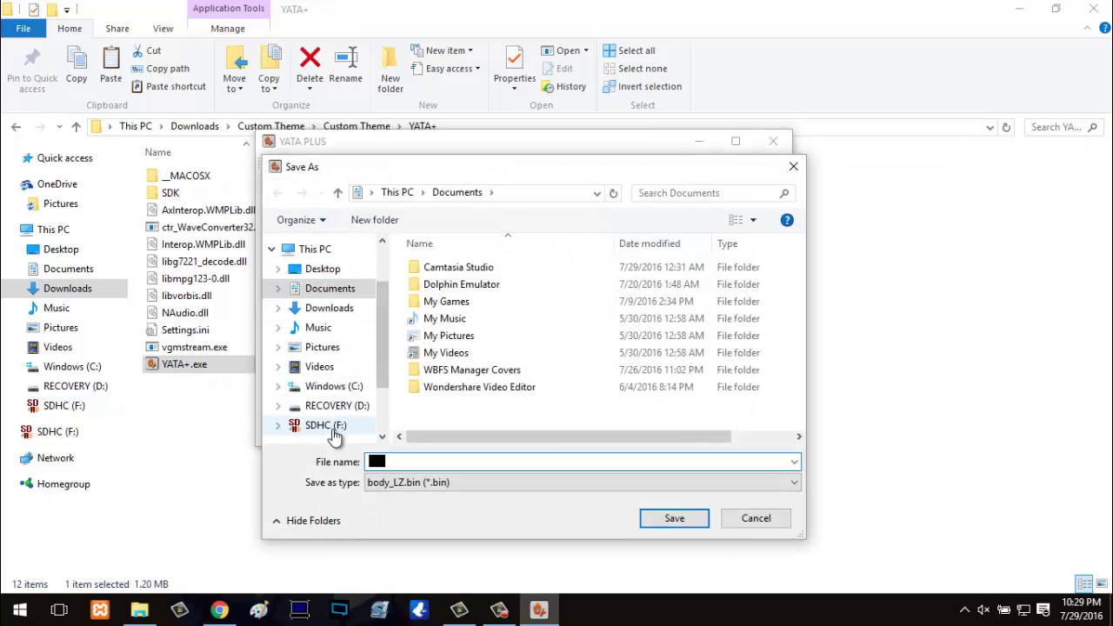
pyautogui.click(334, 430)
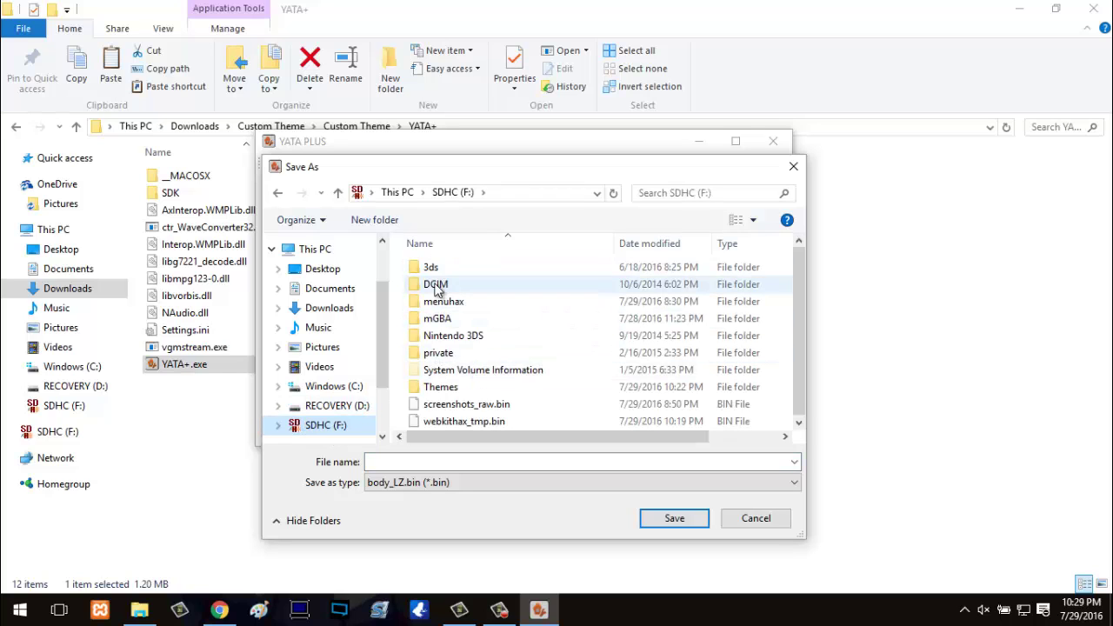
pyautogui.doubleClick(445, 388)
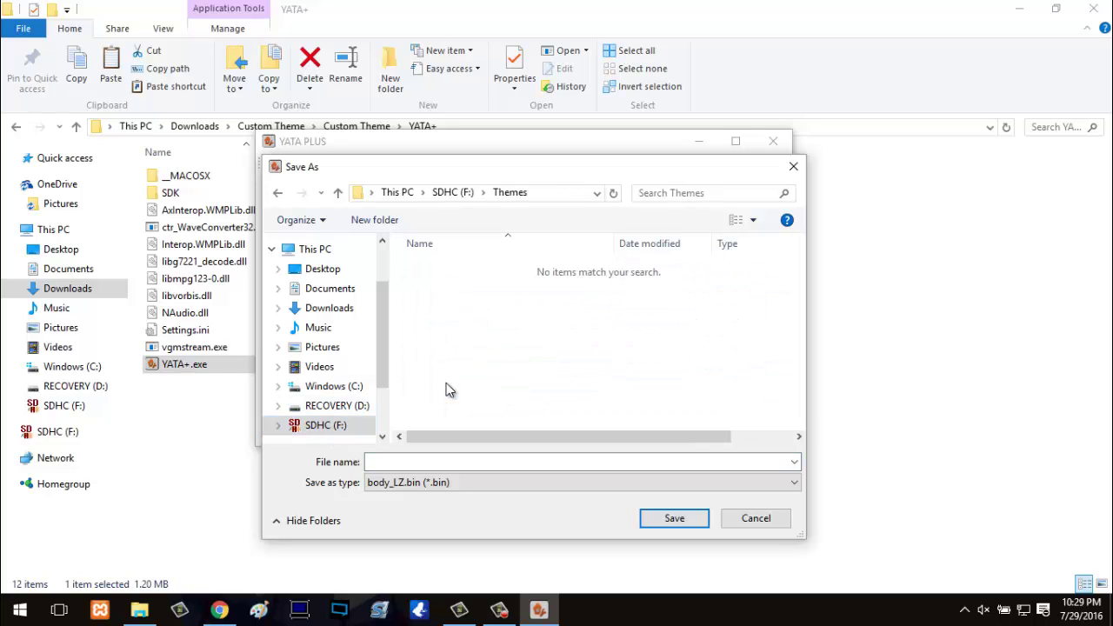
pyautogui.rightClick(436, 345)
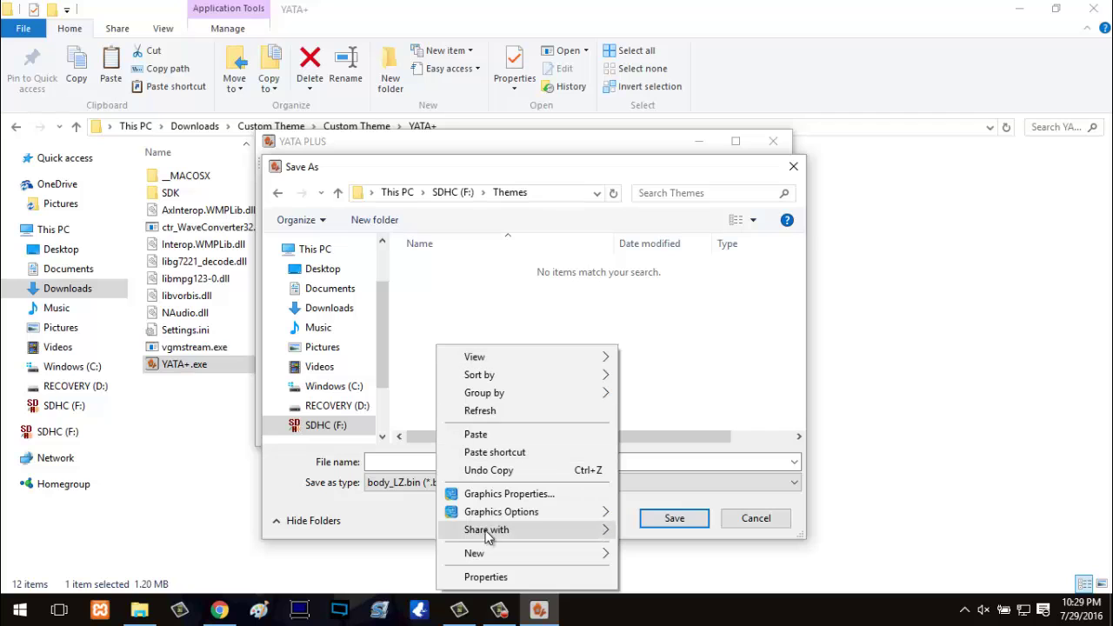
pyautogui.moveTo(591, 556)
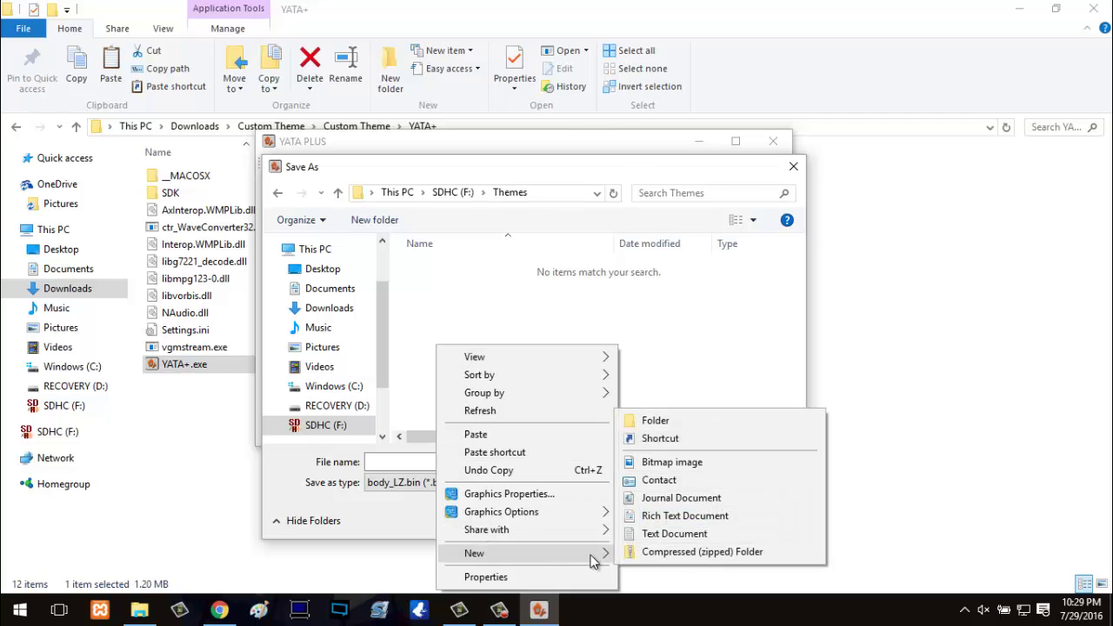
pyautogui.click(656, 438)
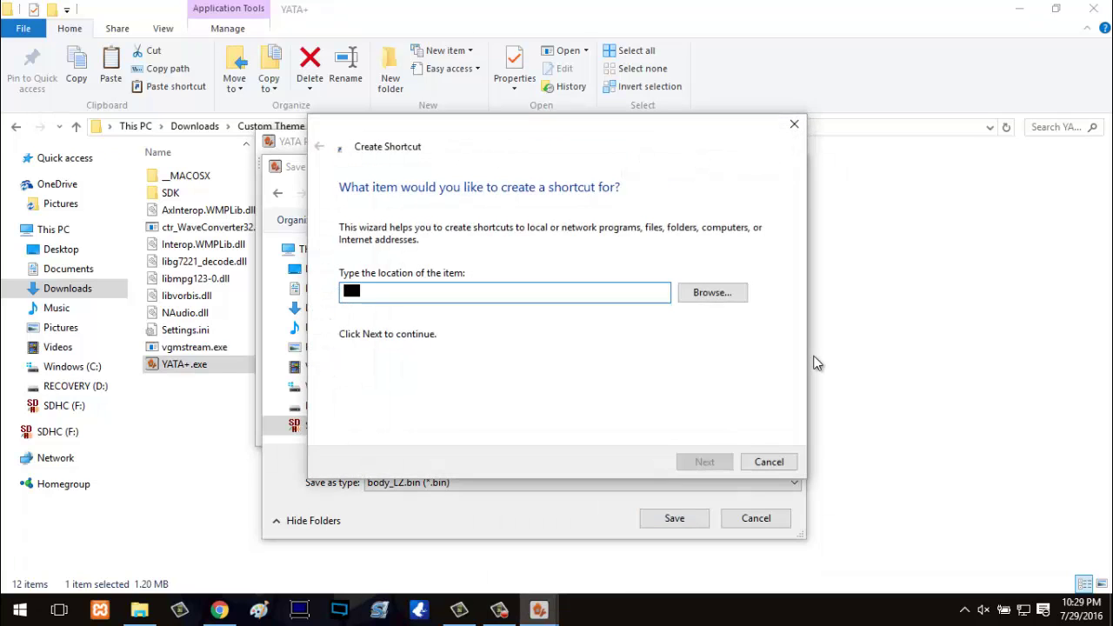
pyautogui.click(768, 461)
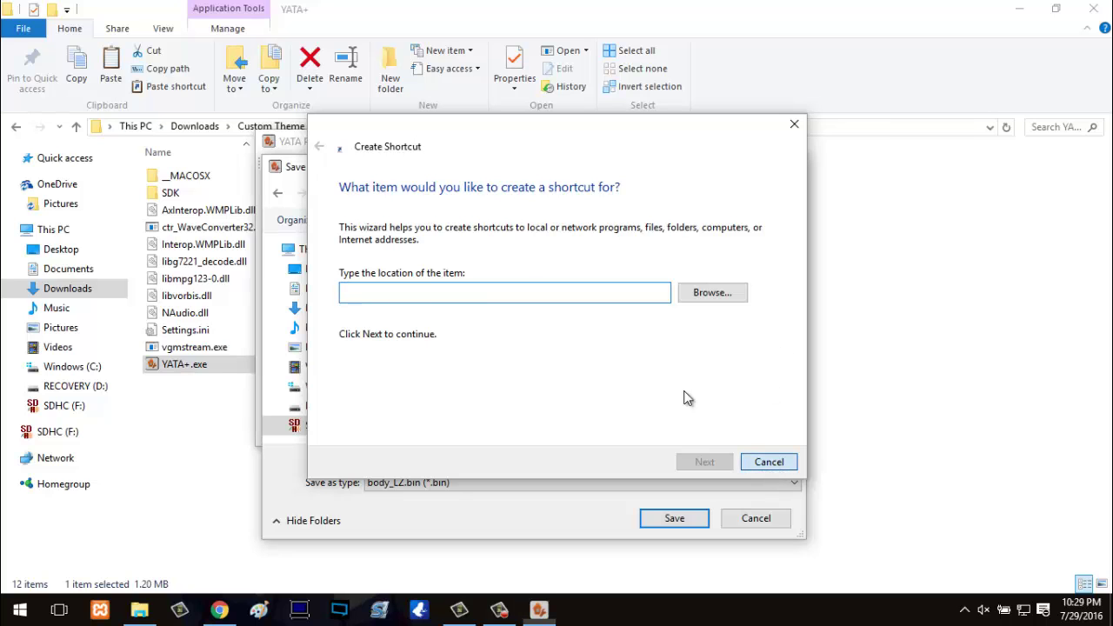
# Create a folder named Nerdieo inside the Themes folder and open it
pyautogui.rightClick(466, 314)
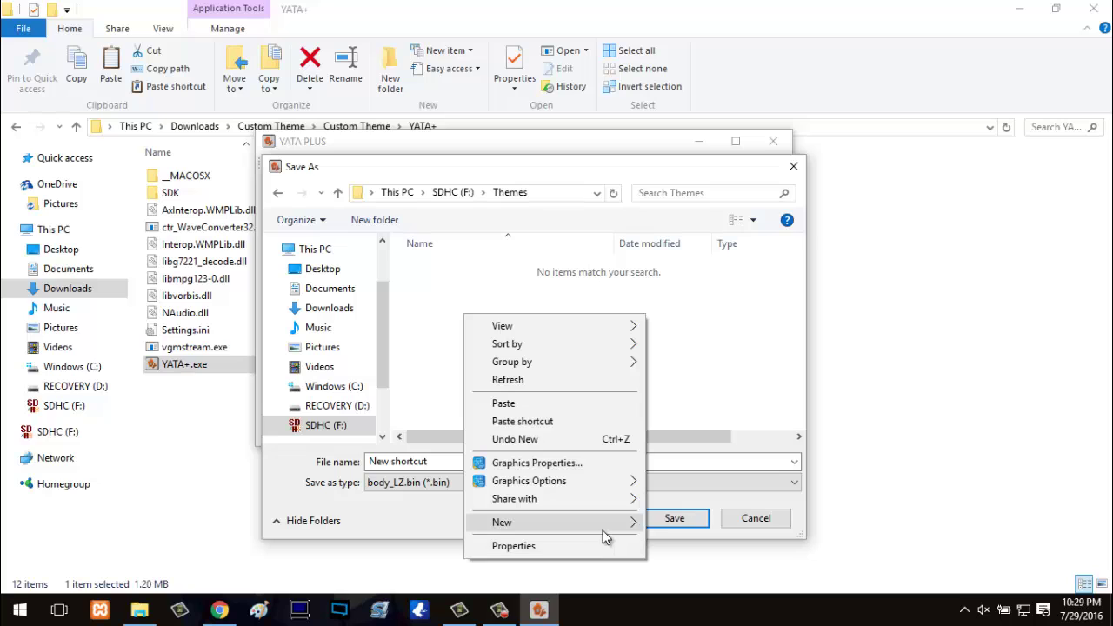
pyautogui.moveTo(608, 522)
pyautogui.click(682, 393)
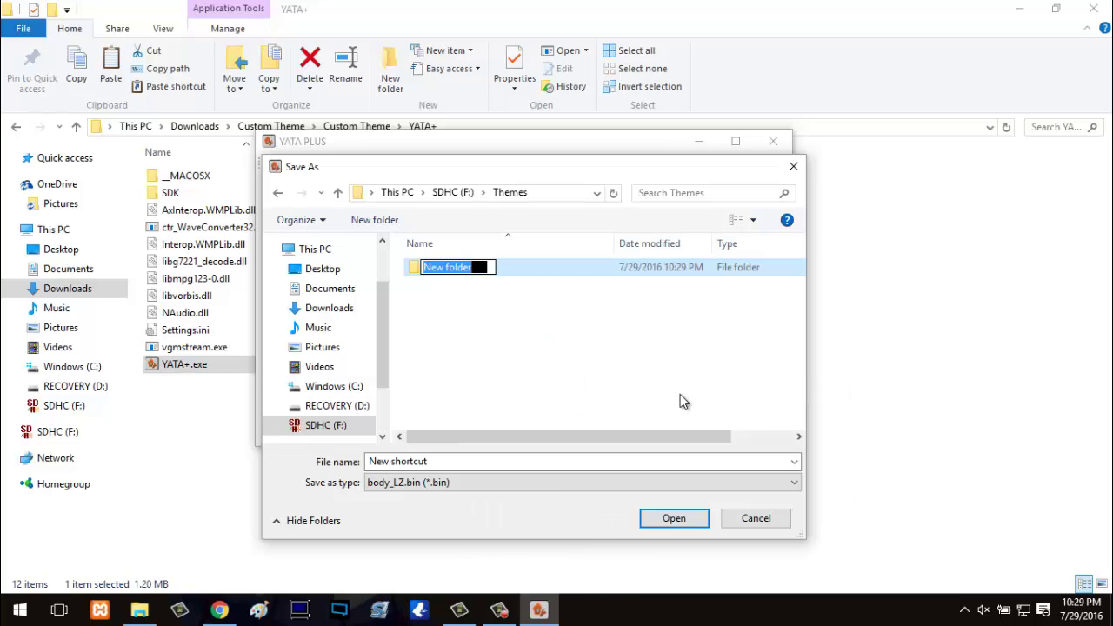
pyautogui.press('BackSpace')
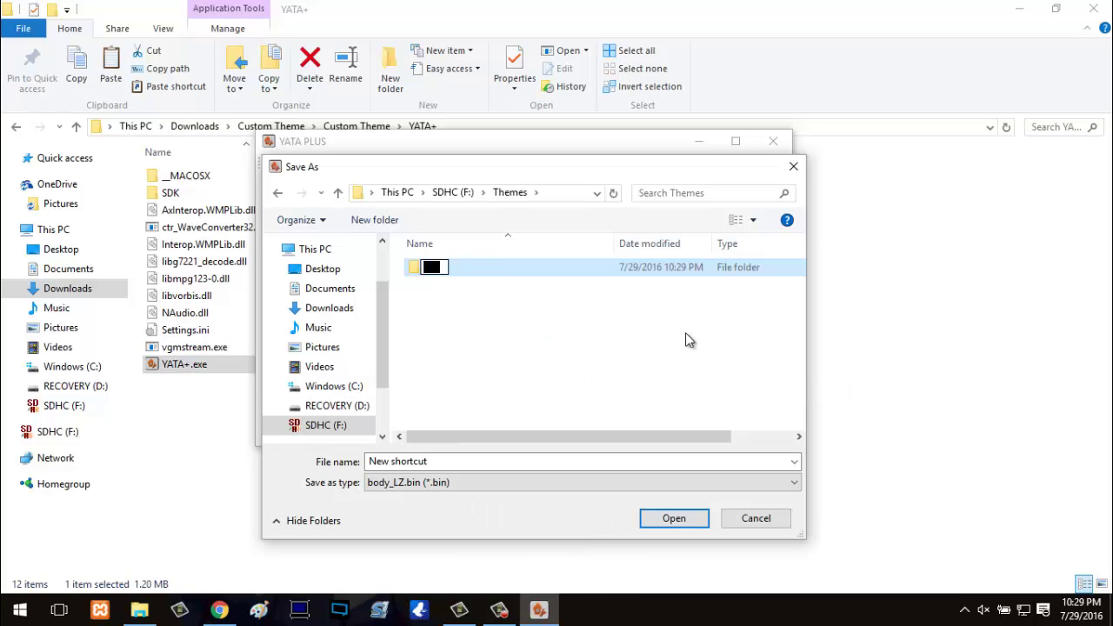
pyautogui.write('Nerdieo')
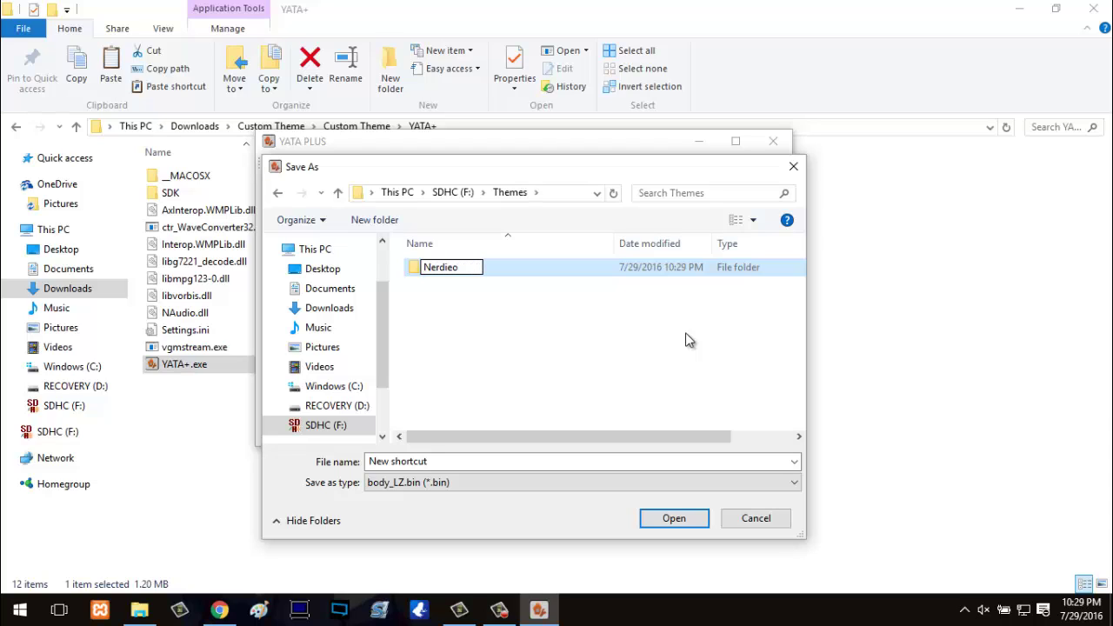
pyautogui.press('Return')
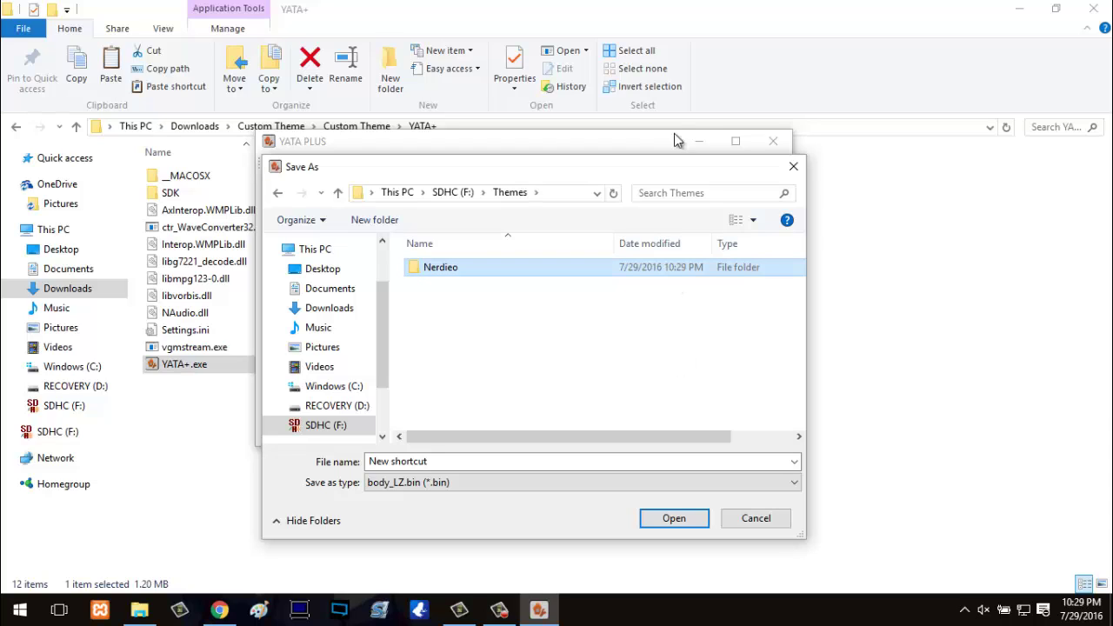
pyautogui.doubleClick(437, 276)
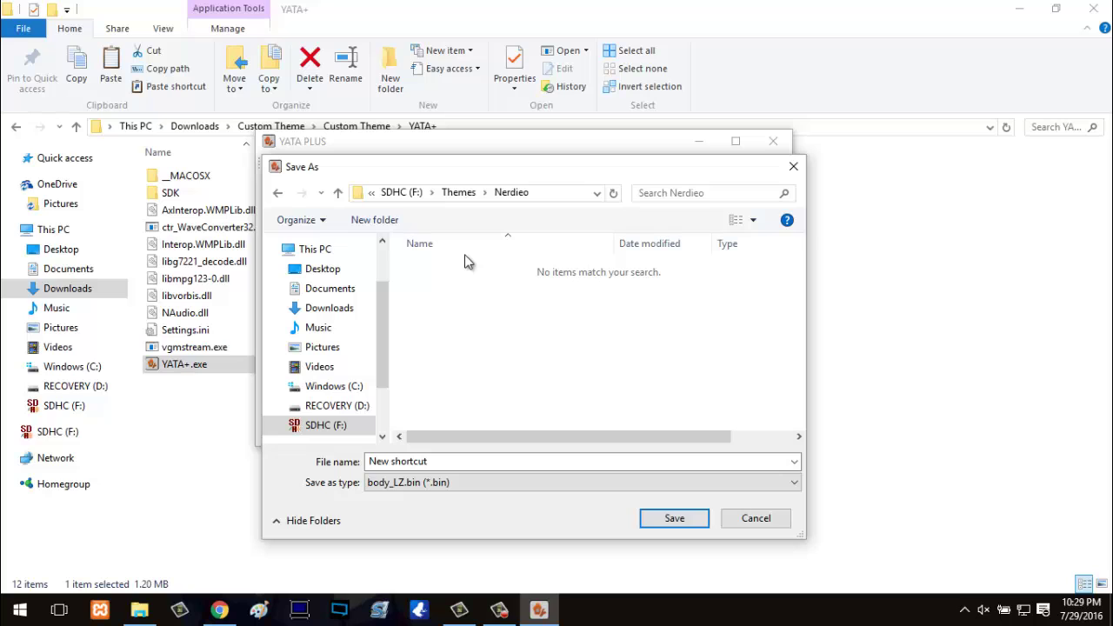
# Save the new theme as body_LZ.bin in the Nerdieo folder
pyautogui.rightClick(472, 320)
pyautogui.click(424, 412)
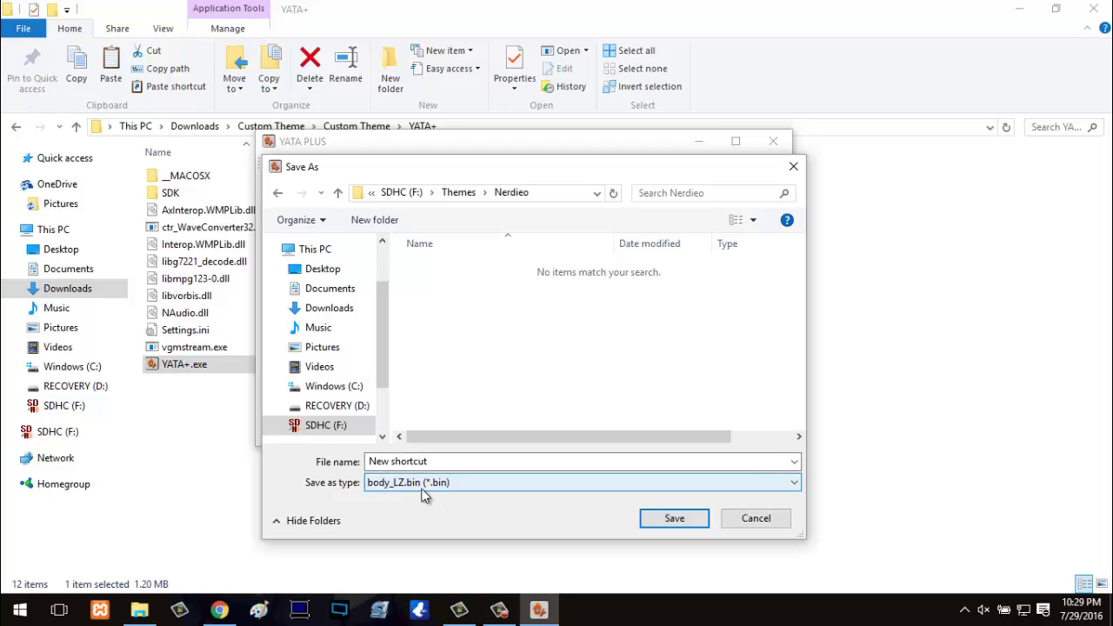
pyautogui.click(465, 461)
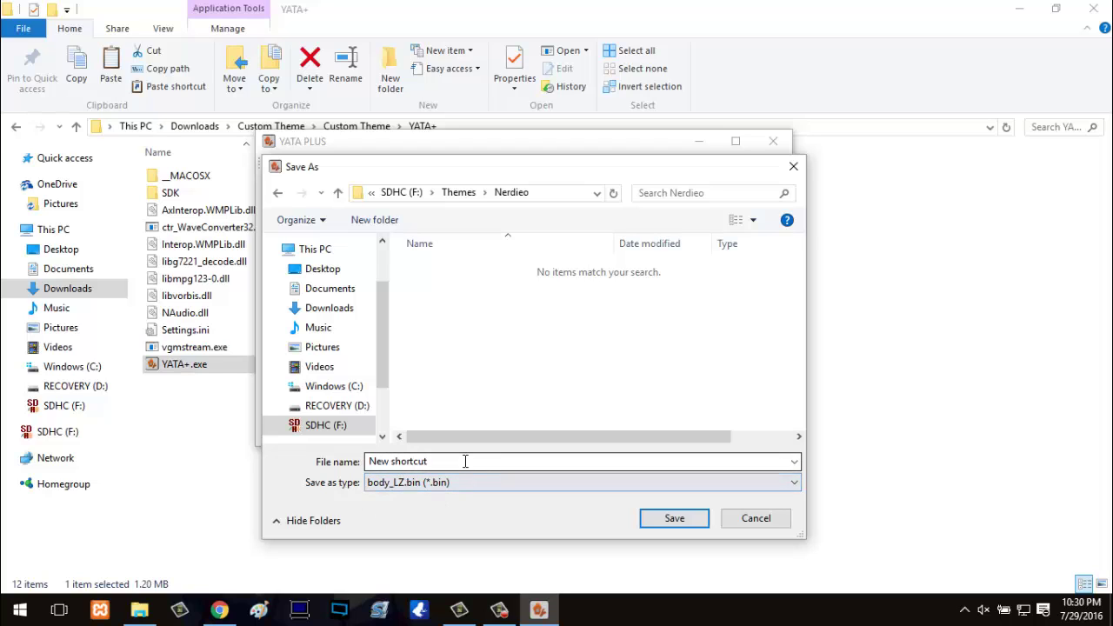
pyautogui.hotkey('ctrl', 'a')
pyautogui.write('bod')
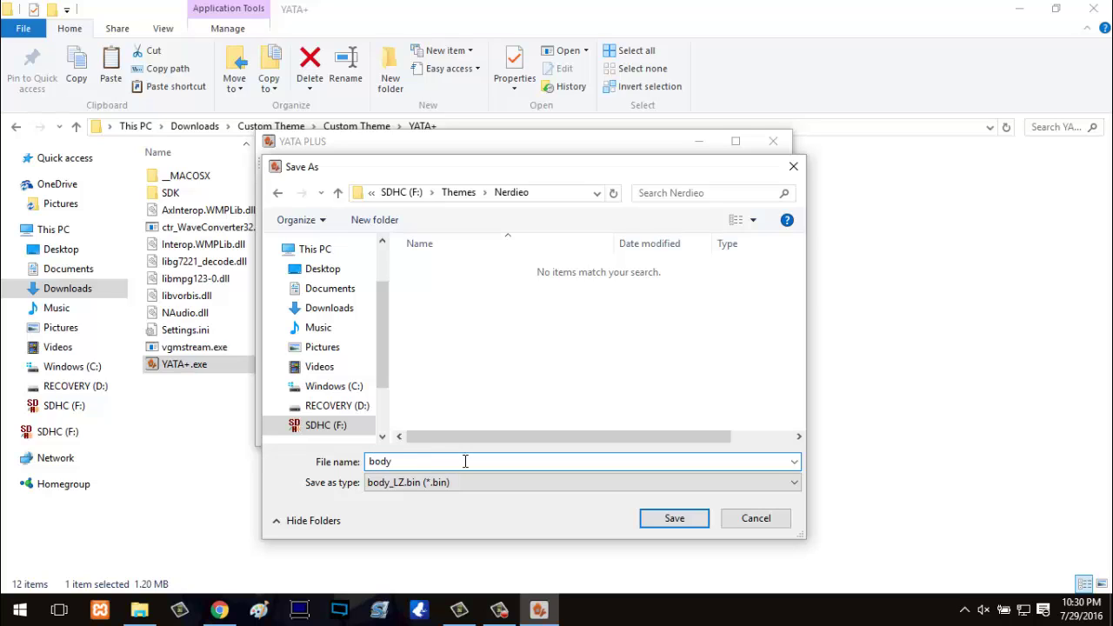
pyautogui.write('y_LZ.bin')
pyautogui.press('Return')
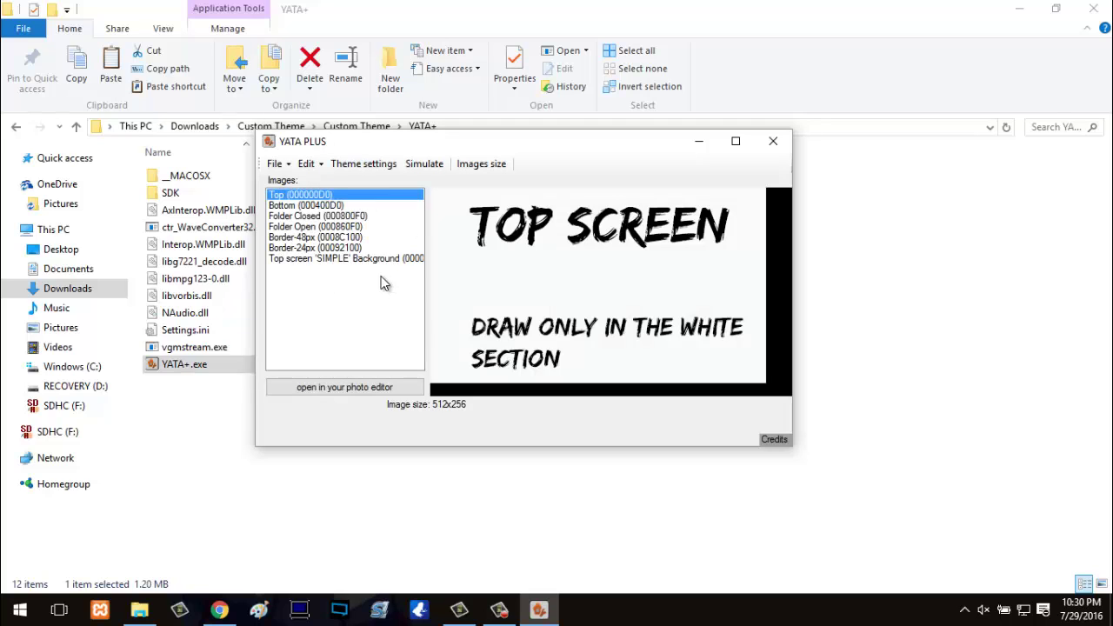
# Preview the theme's bottom screen, folder, border and simple top background image entries one after another
pyautogui.click(321, 207)
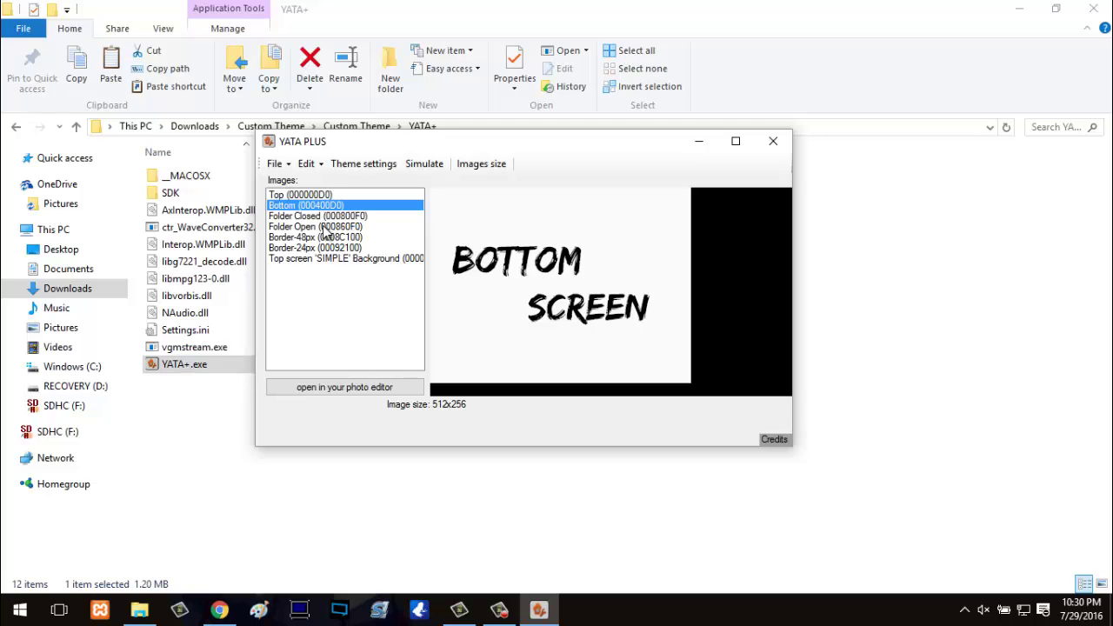
pyautogui.click(334, 217)
pyautogui.click(336, 226)
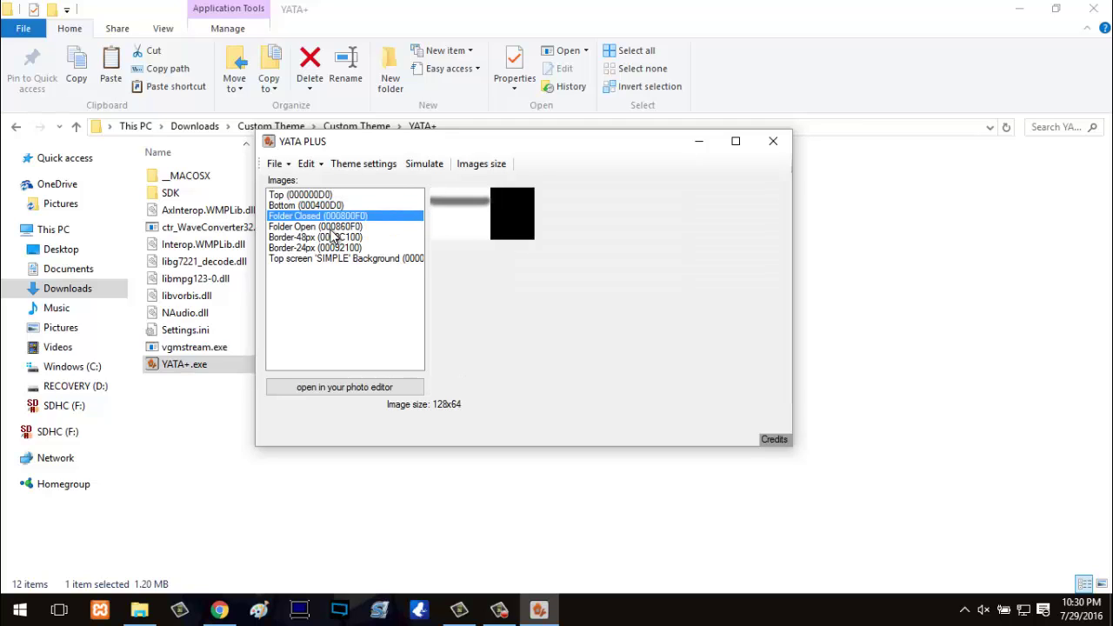
pyautogui.click(325, 238)
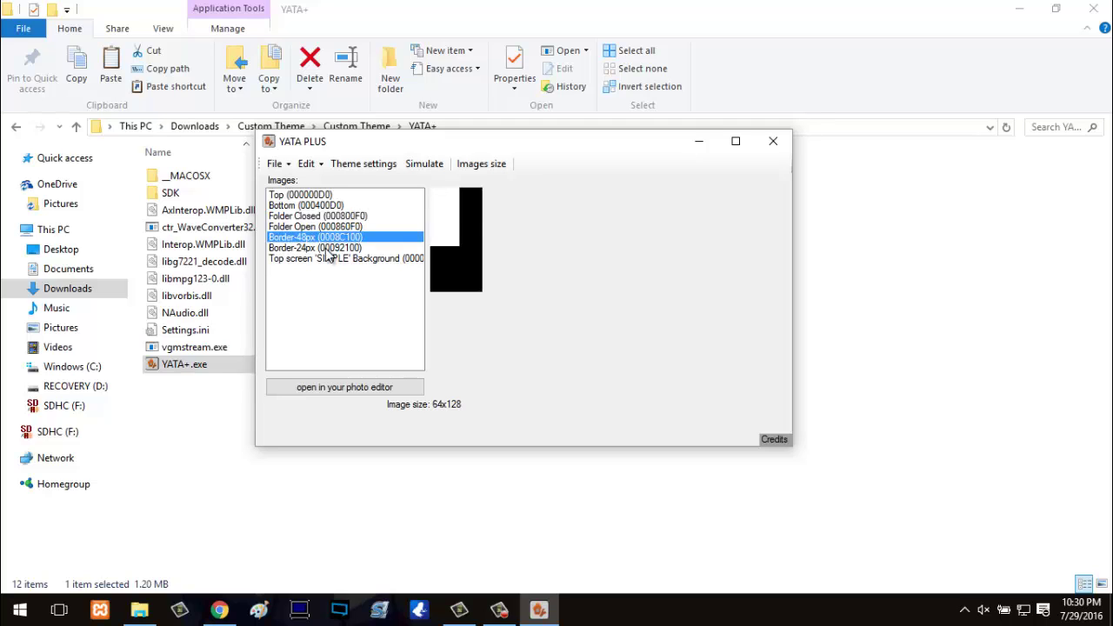
pyautogui.click(329, 249)
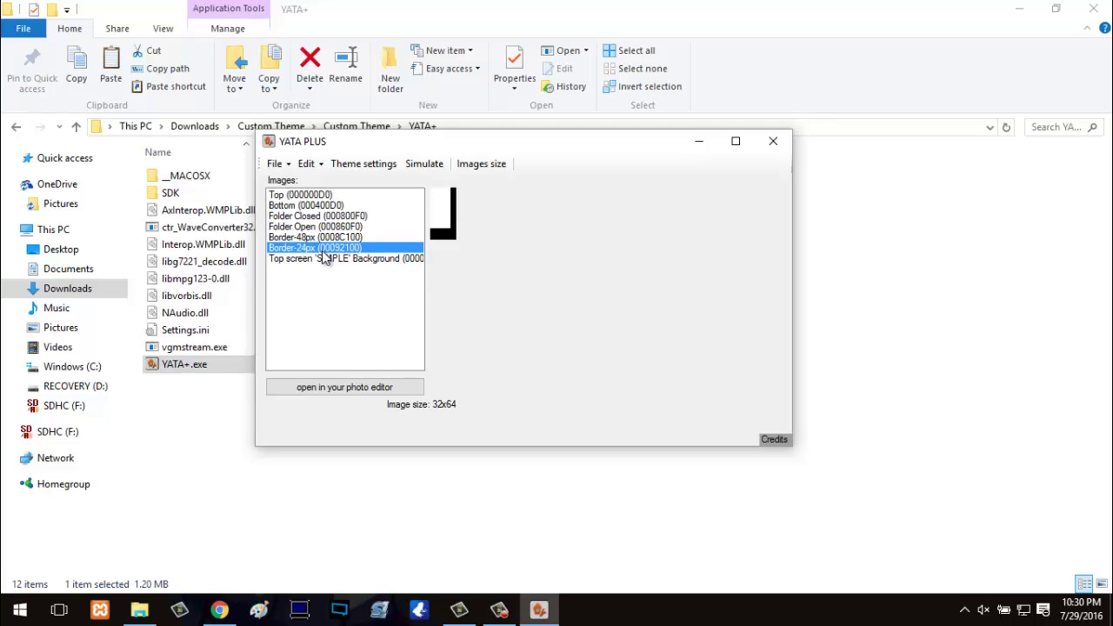
pyautogui.click(322, 258)
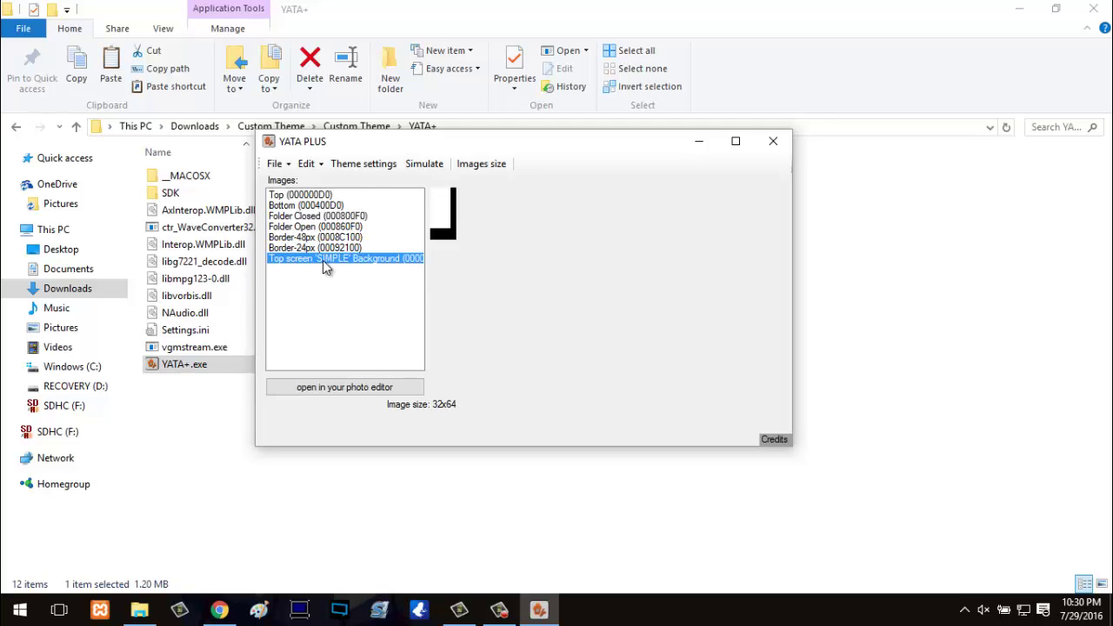
# Send the theme's top screen image to paint.net and also open Thumbnail20160729_2.jpg from the Desktop
pyautogui.click(308, 196)
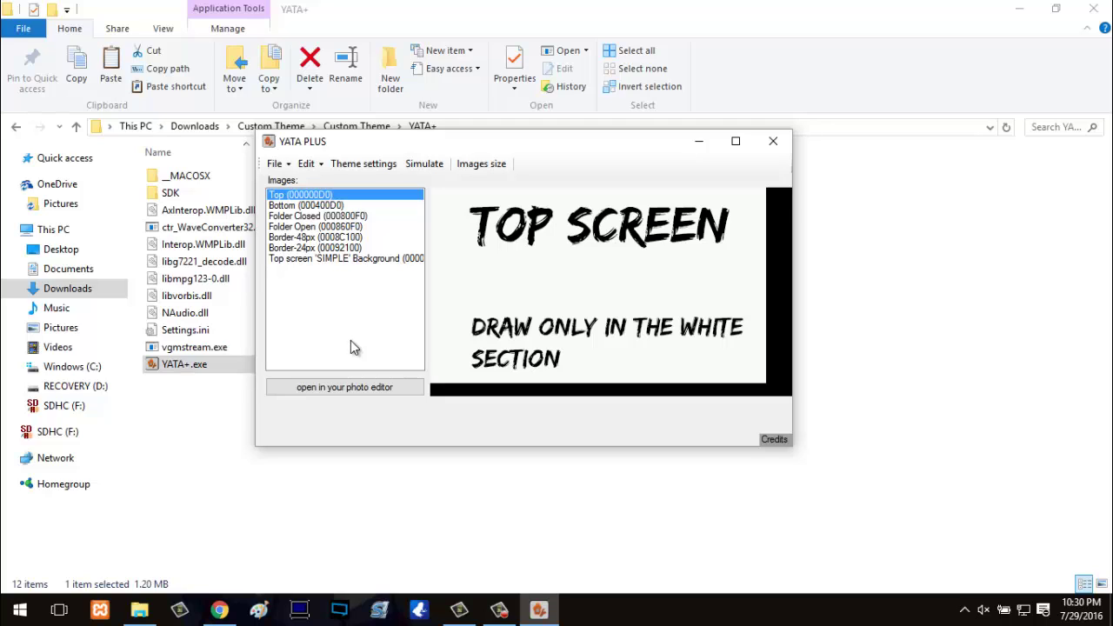
pyautogui.click(378, 388)
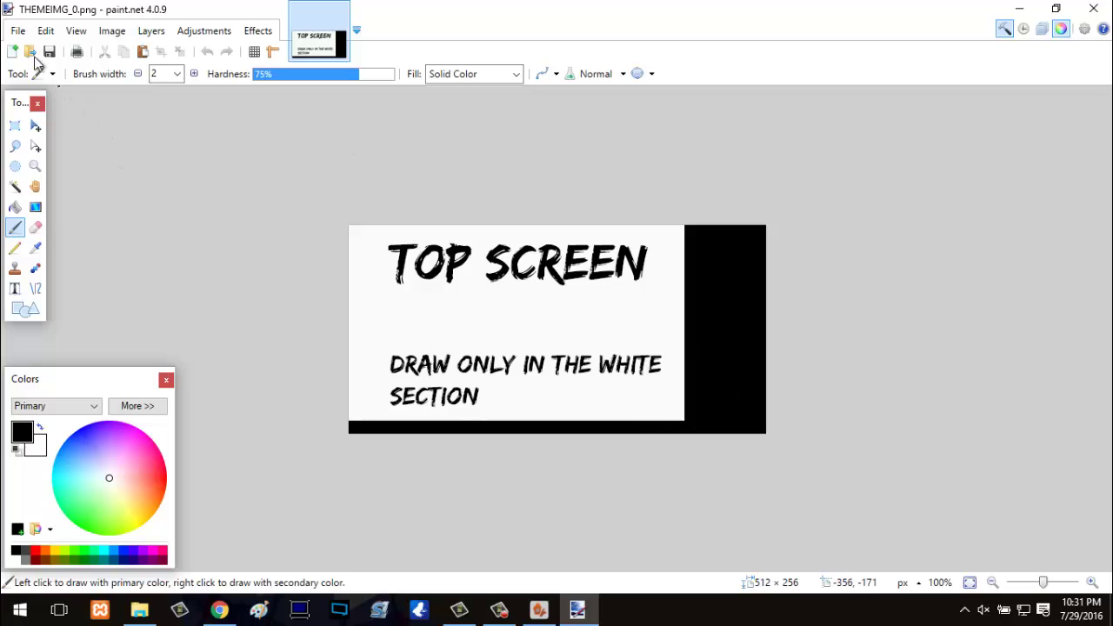
pyautogui.click(19, 32)
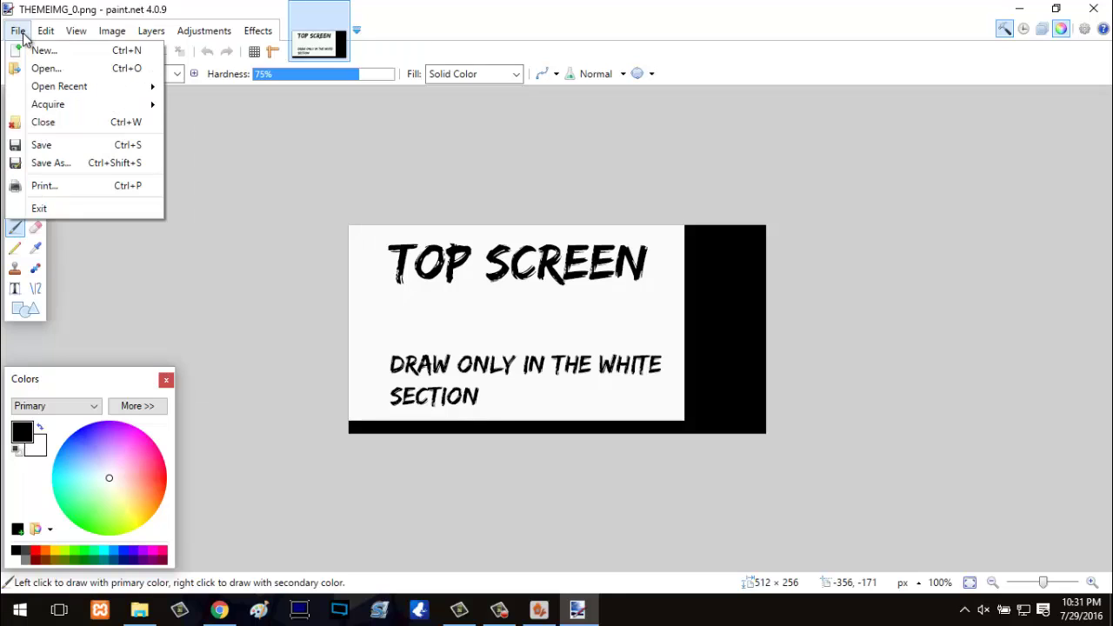
pyautogui.click(80, 68)
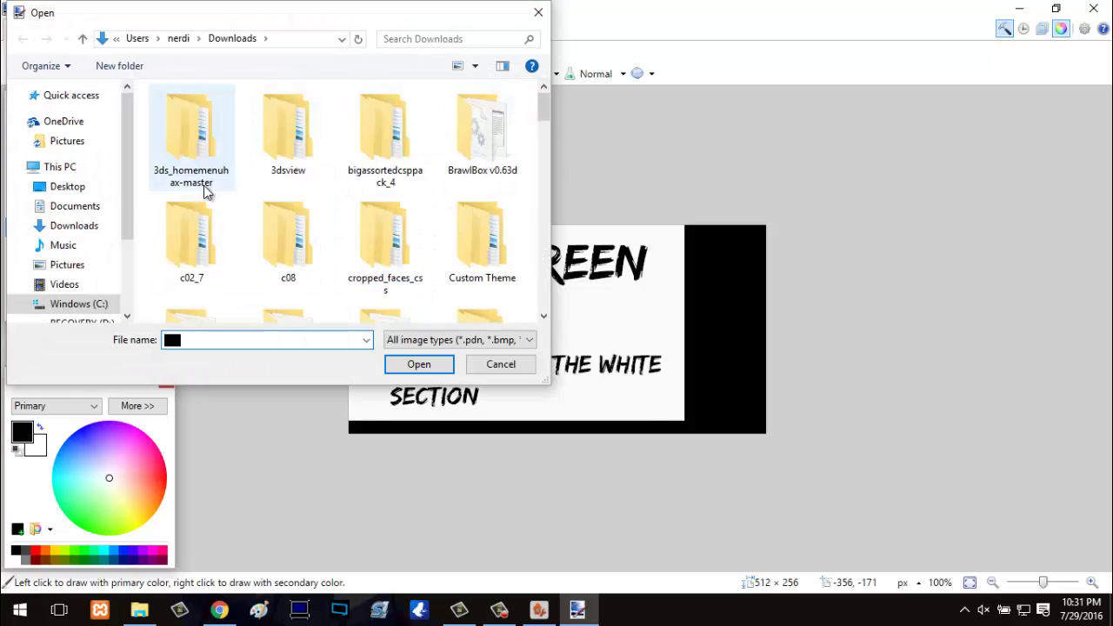
pyautogui.click(70, 187)
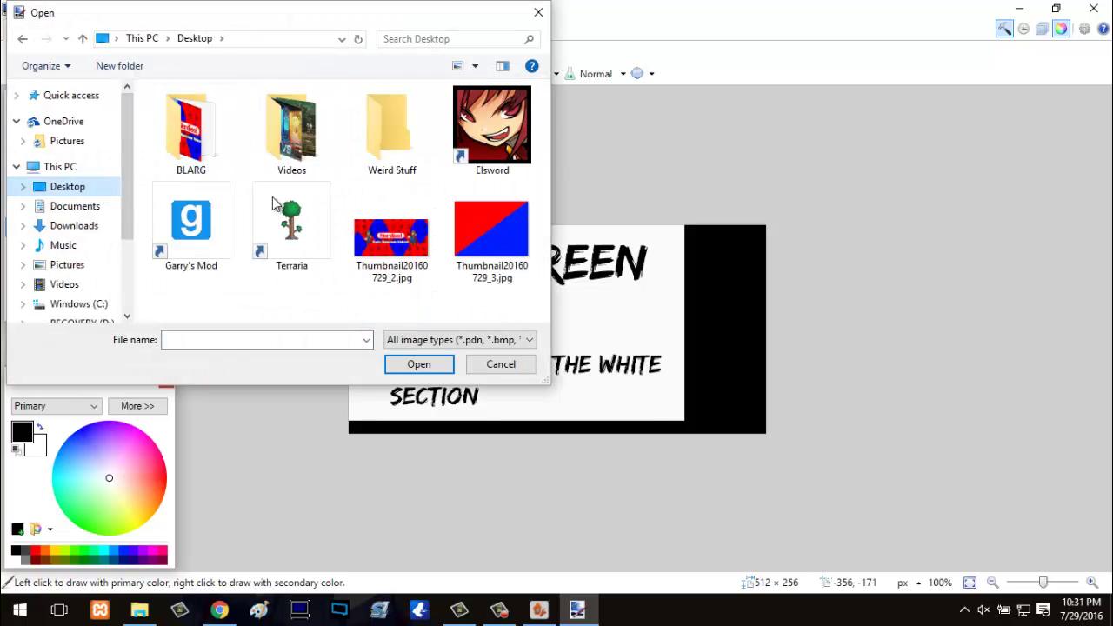
pyautogui.doubleClick(391, 239)
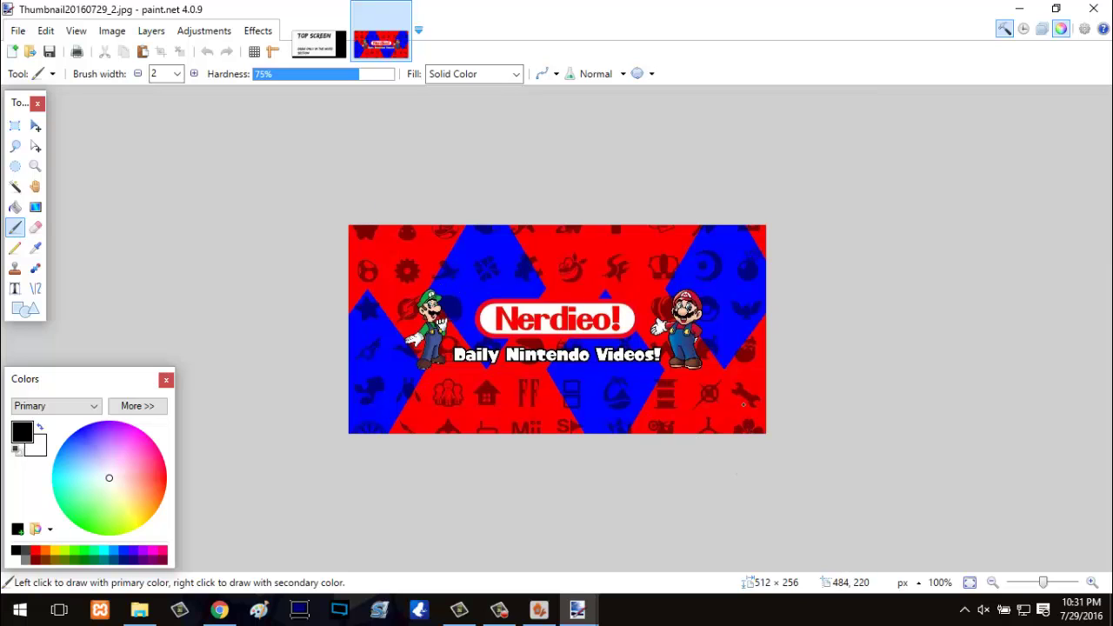
# Copy the Nerdieo banner image and close its file without saving changes
pyautogui.click(744, 405)
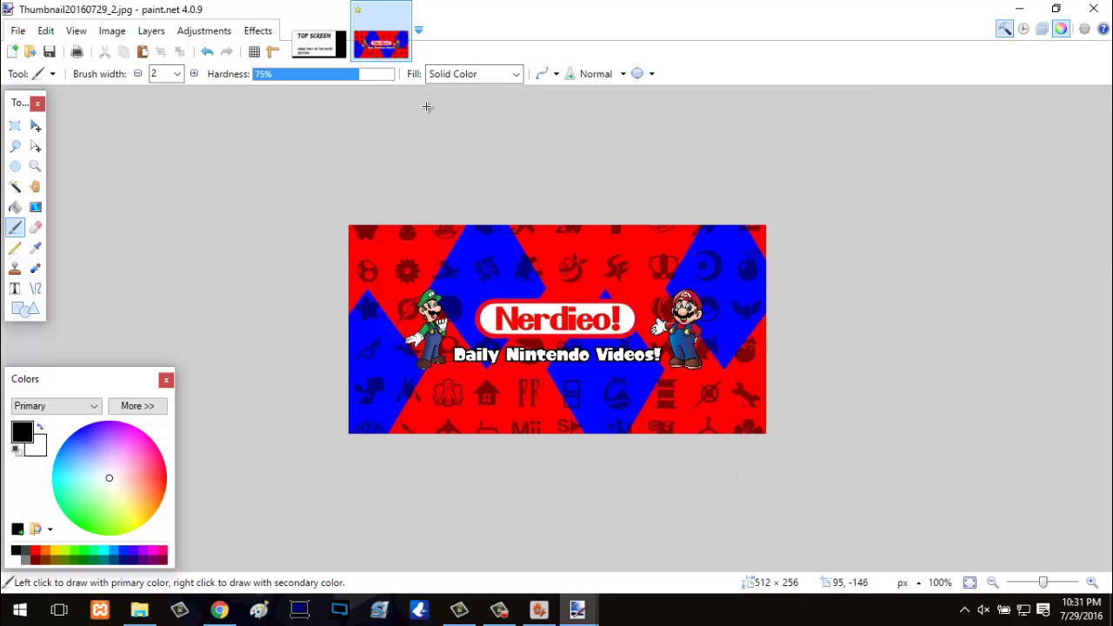
pyautogui.click(339, 45)
pyautogui.hotkey('ctrl', 'Tab')
pyautogui.click(339, 48)
pyautogui.click(387, 34)
pyautogui.click(401, 10)
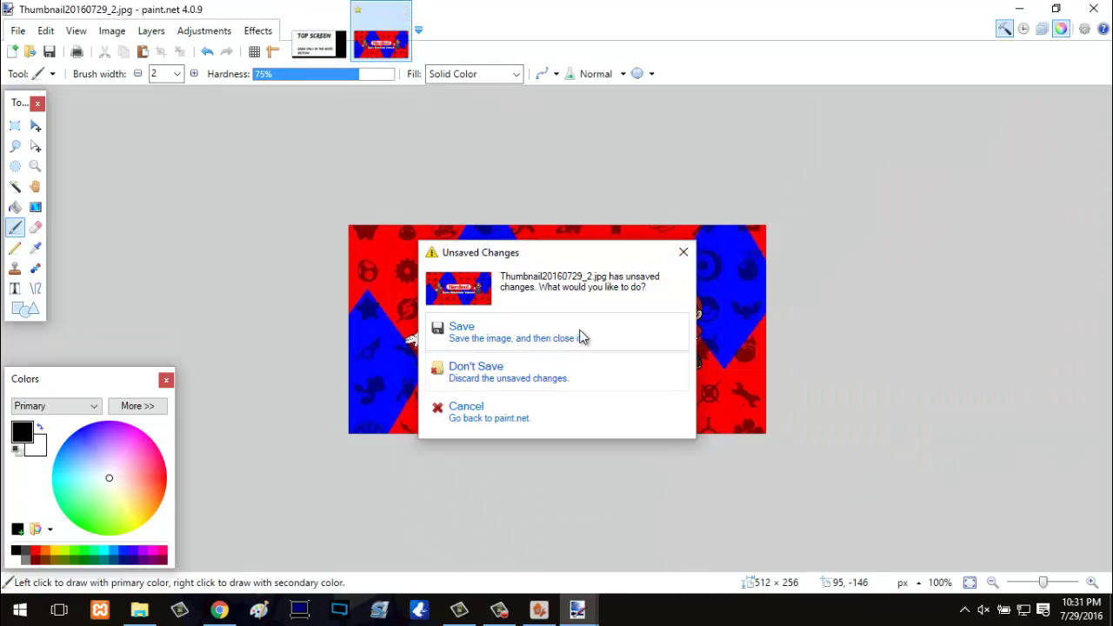
pyautogui.click(566, 367)
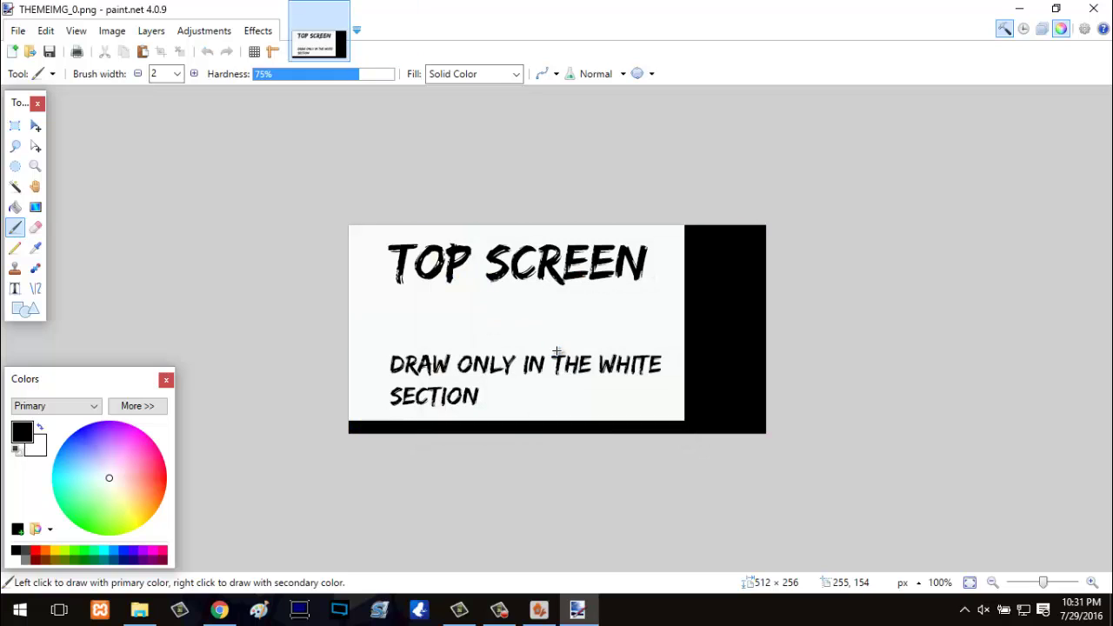
# Paste the banner into THEMEIMG_0.png, scale it to about 480 × 240 pixels and center its artwork over the white area
pyautogui.press('m')
pyautogui.hotkey('ctrl', 'v')
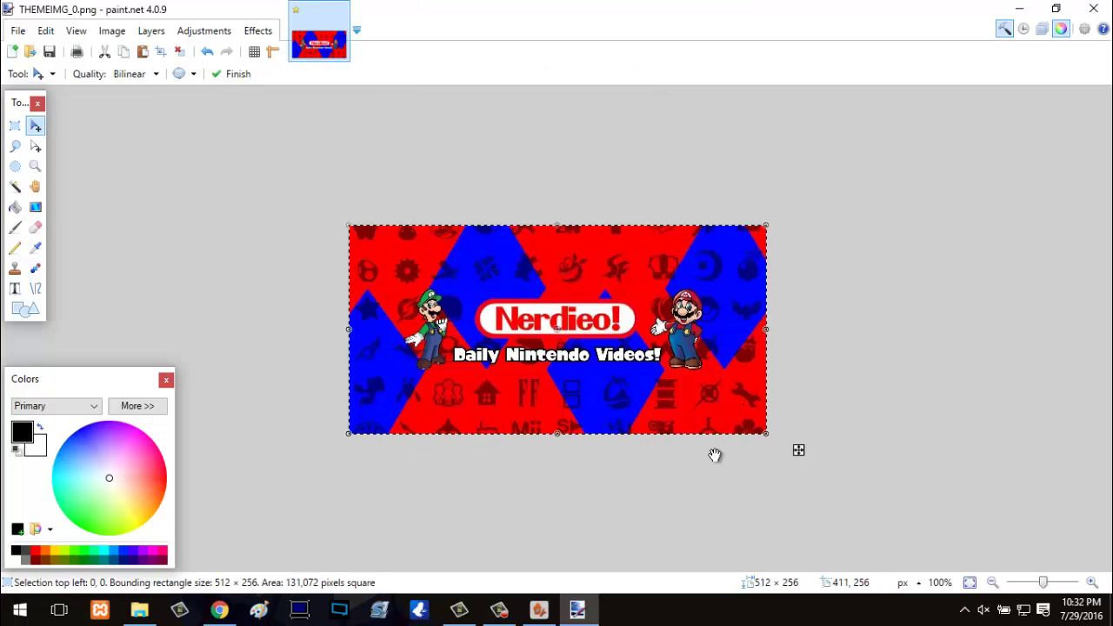
pyautogui.moveTo(765, 439); pyautogui.dragTo(739, 428)
pyautogui.moveTo(688, 380); pyautogui.dragTo(652, 380)
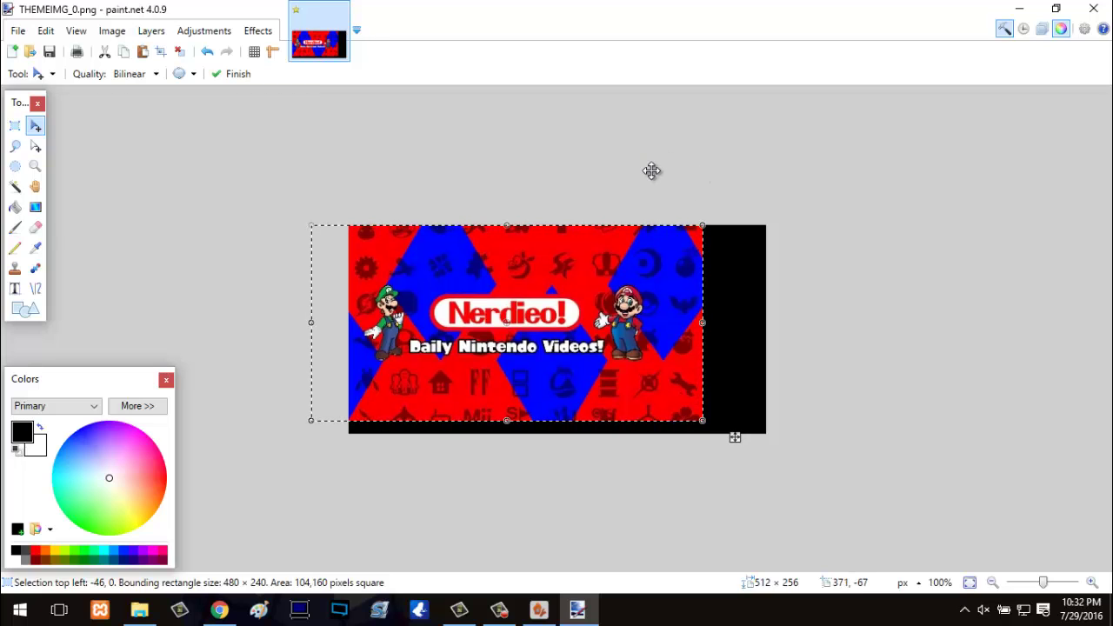
pyautogui.moveTo(628, 294); pyautogui.dragTo(631, 294)
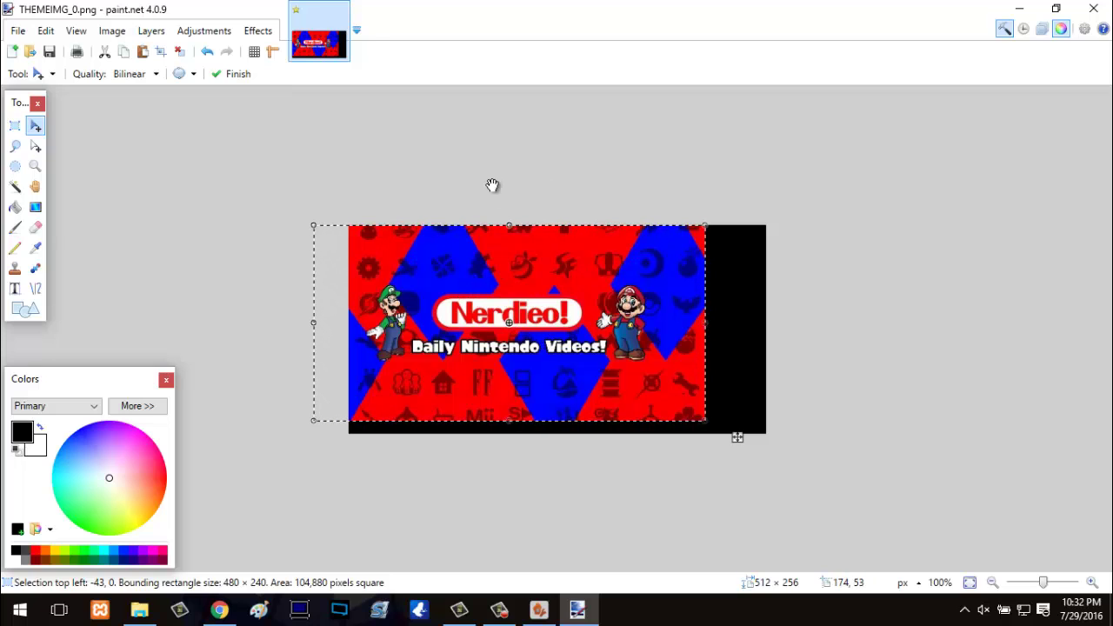
# Save THEMEIMG_0.png, close paint.net and import the modified top screen image into YATA+
pyautogui.click(32, 31)
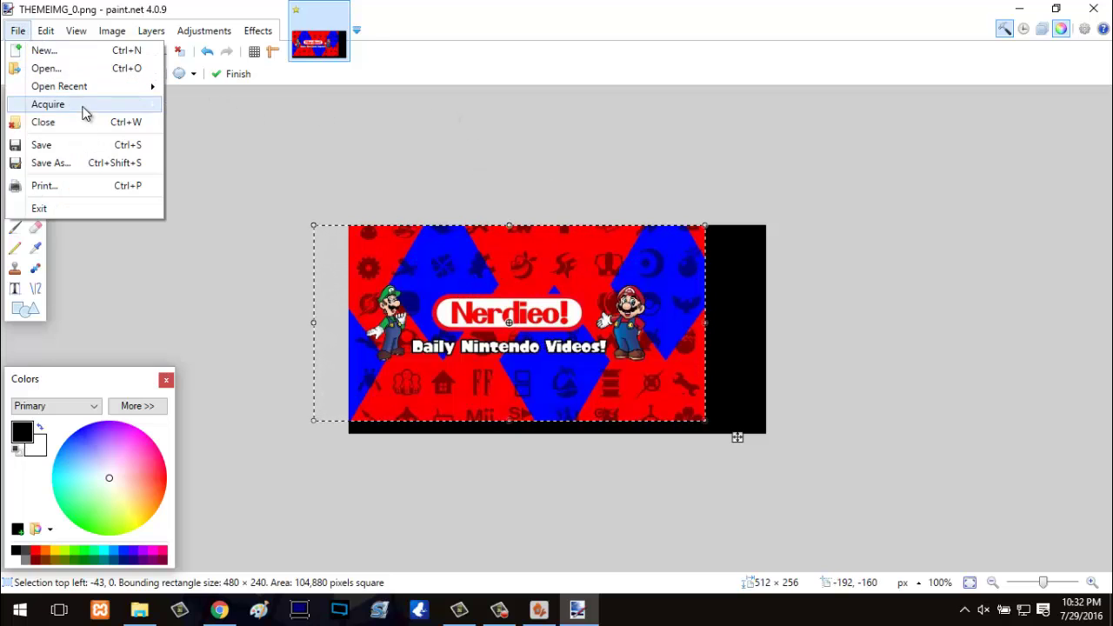
pyautogui.click(96, 152)
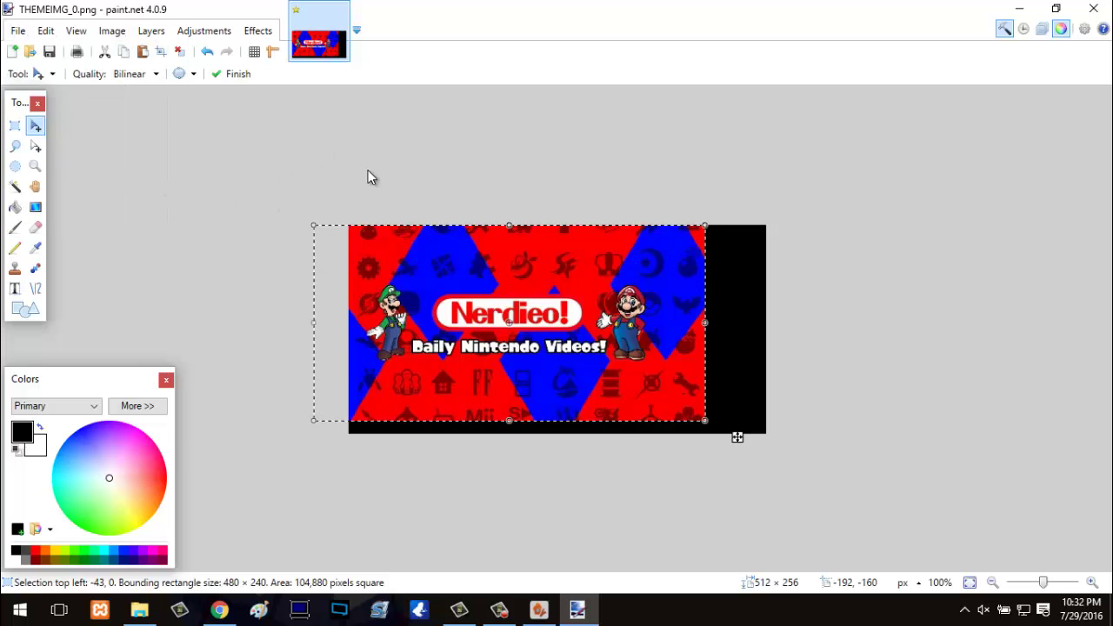
pyautogui.click(497, 430)
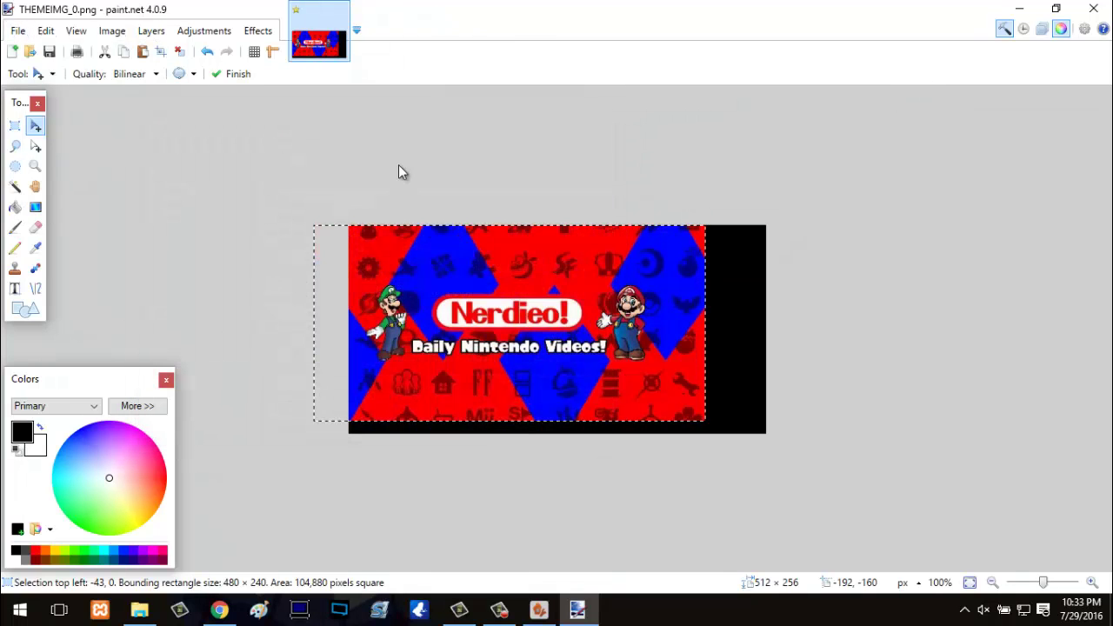
pyautogui.click(1094, 11)
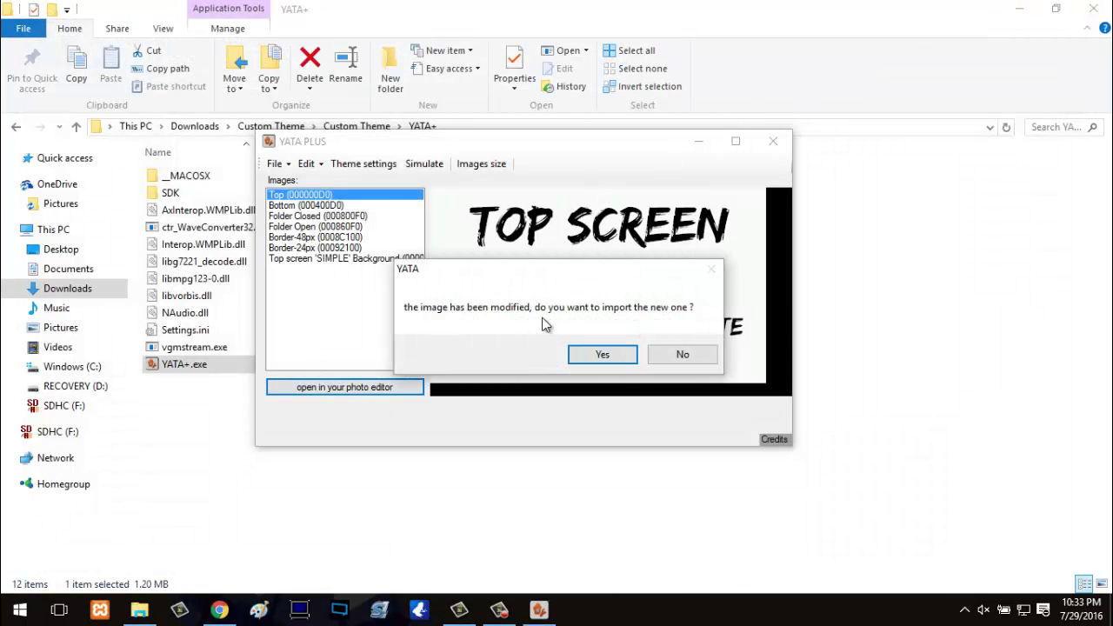
pyautogui.click(600, 356)
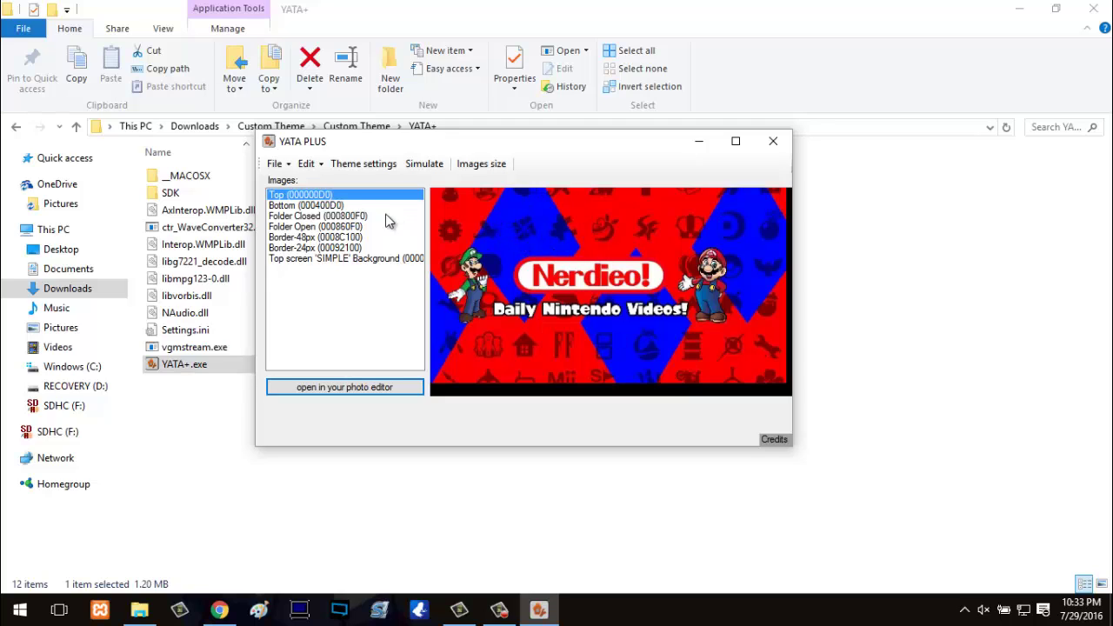
# Open the theme's bottom screen image in paint.net and paste Thumbnail20160729_3.jpg from the Desktop over its white area
pyautogui.click(358, 205)
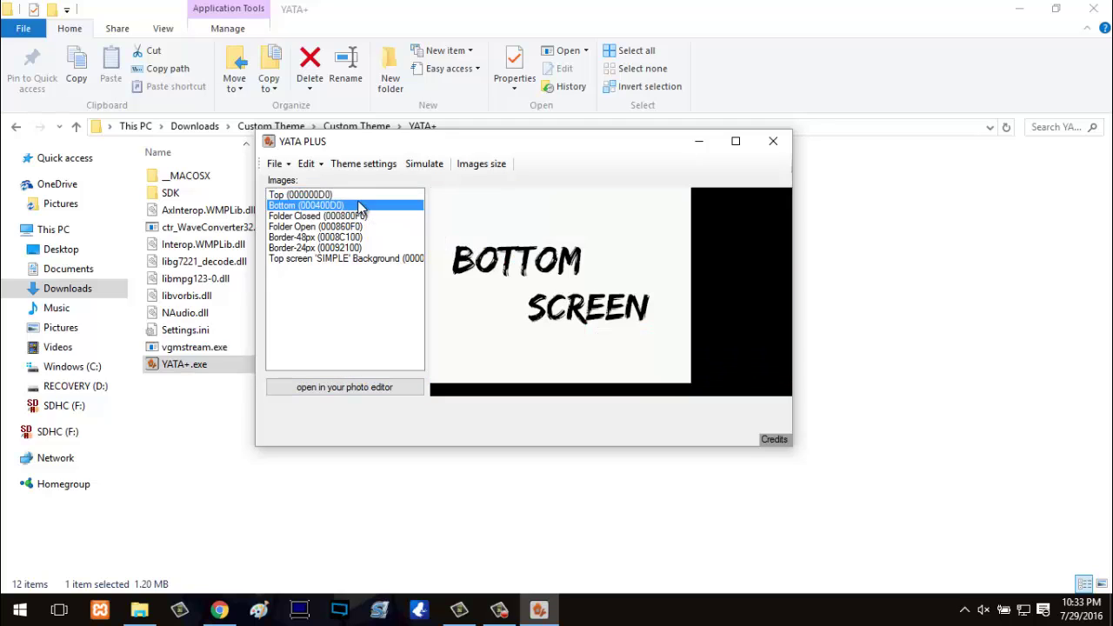
pyautogui.click(397, 387)
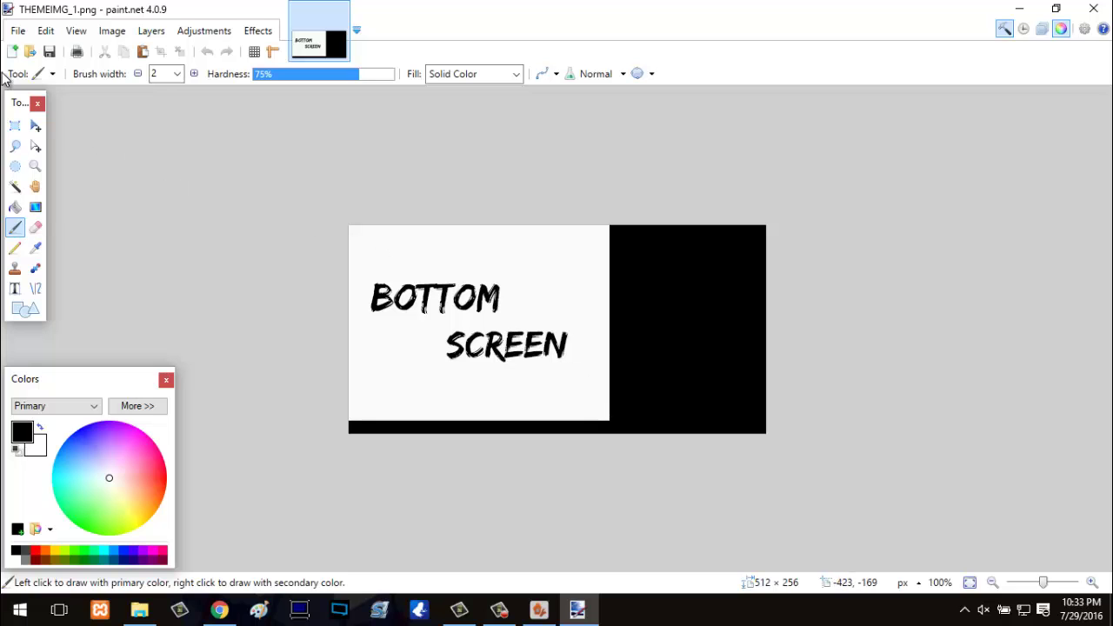
pyautogui.click(17, 31)
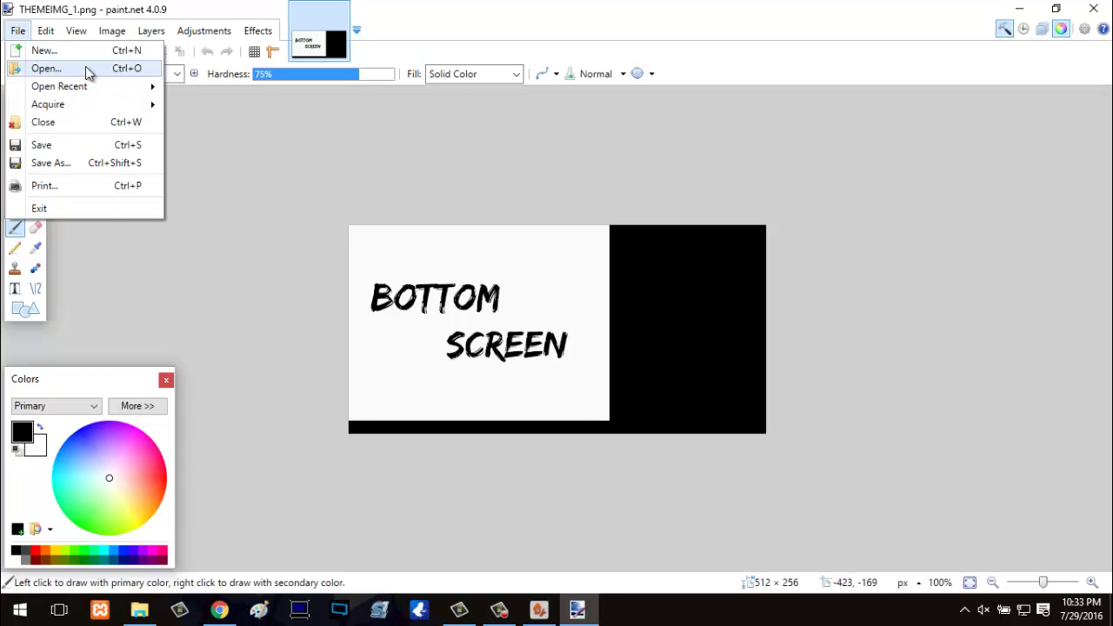
pyautogui.click(87, 70)
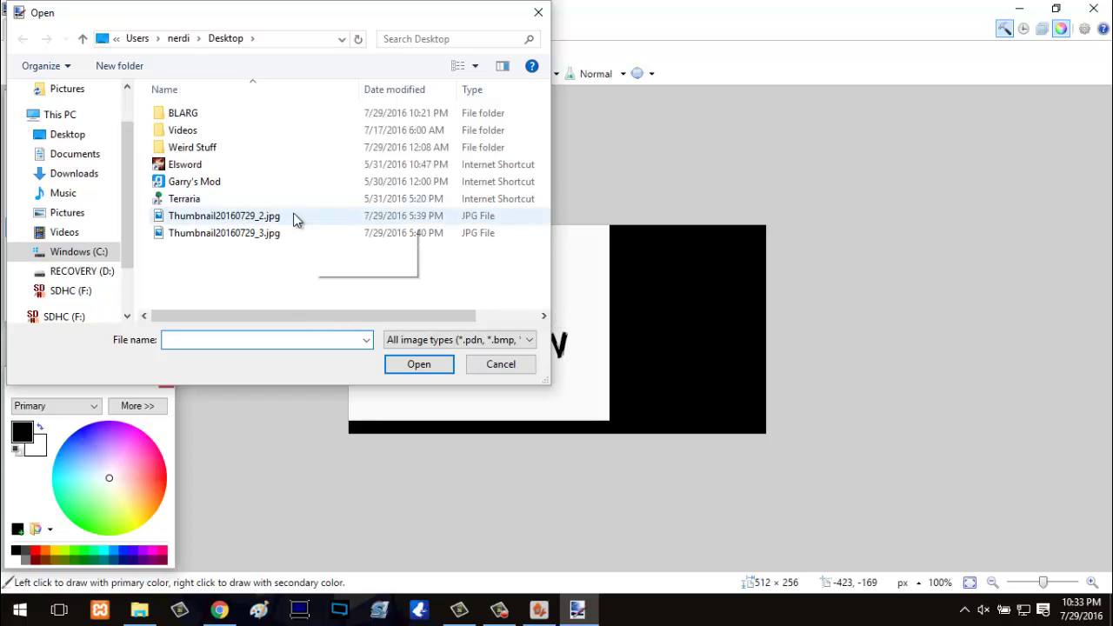
pyautogui.doubleClick(261, 233)
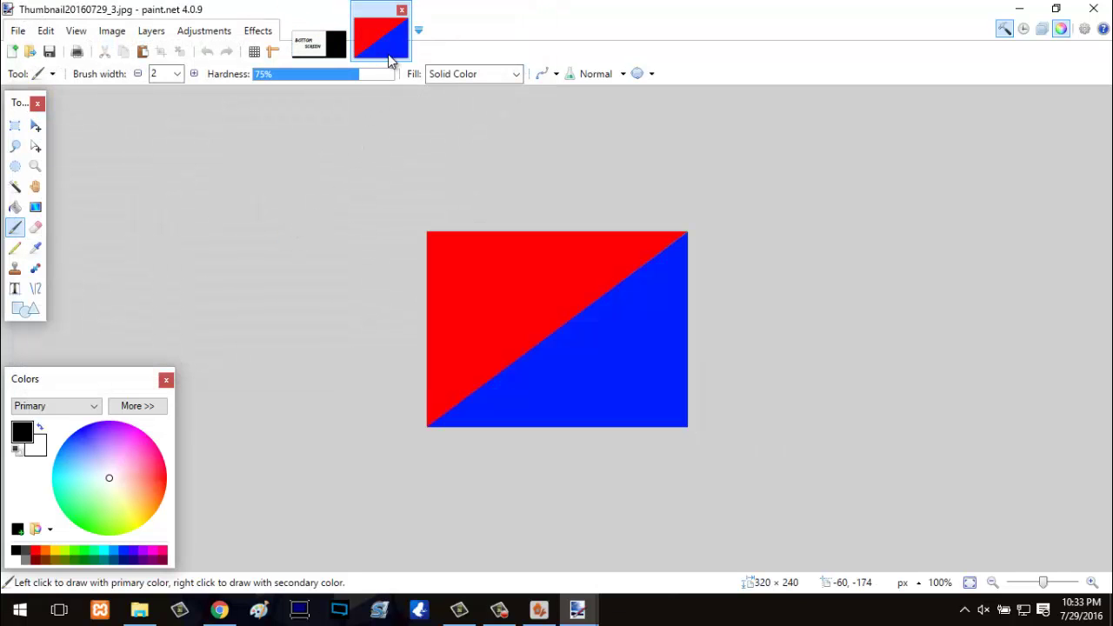
pyautogui.click(319, 35)
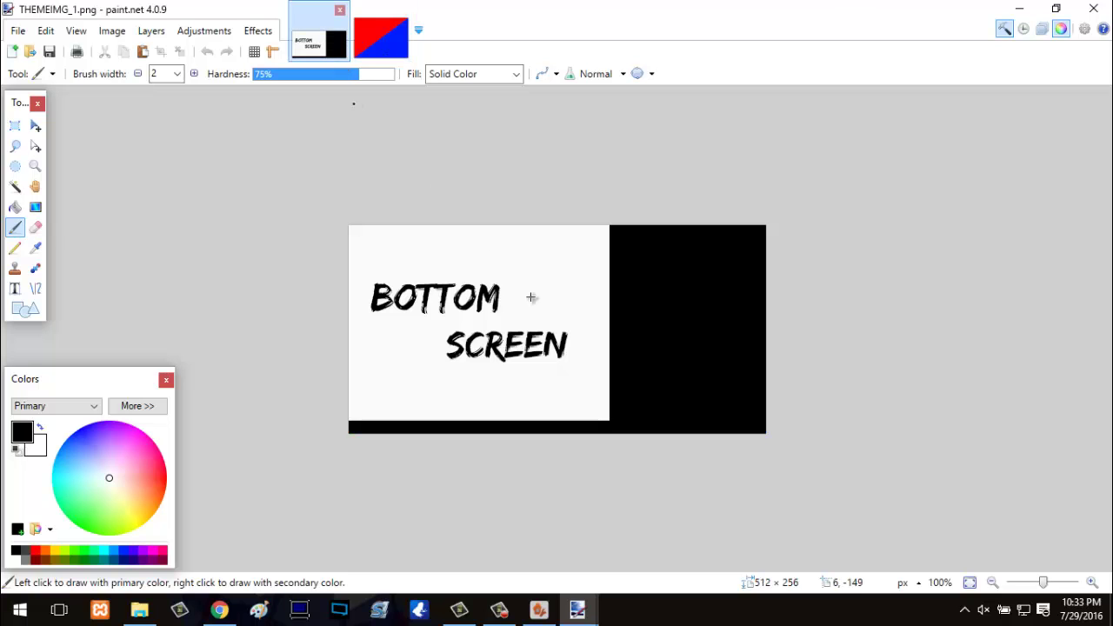
pyautogui.hotkey('ctrl', 'v')
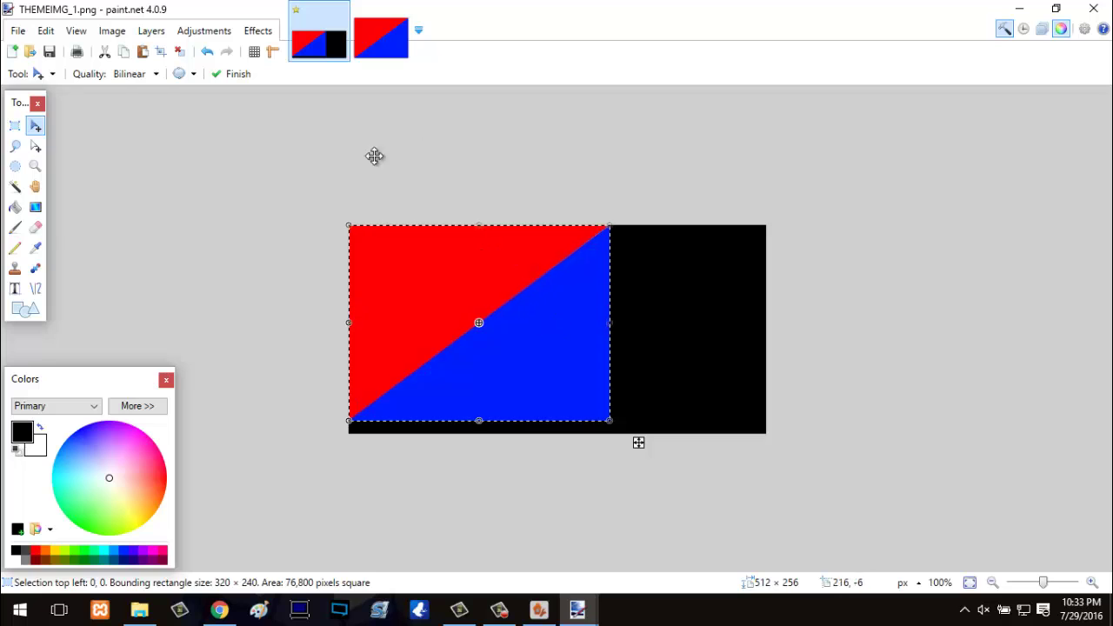
# Save THEMEIMG_1.png with auto-detect bit depth, close paint.net and import the modified bottom screen image into YATA+
pyautogui.click(19, 31)
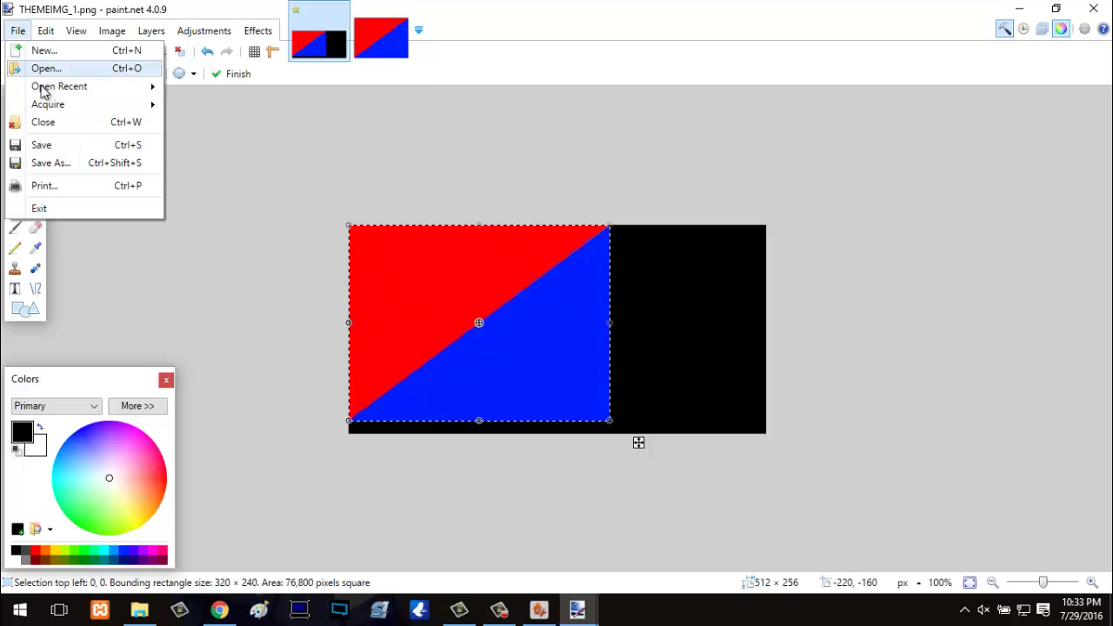
pyautogui.click(105, 150)
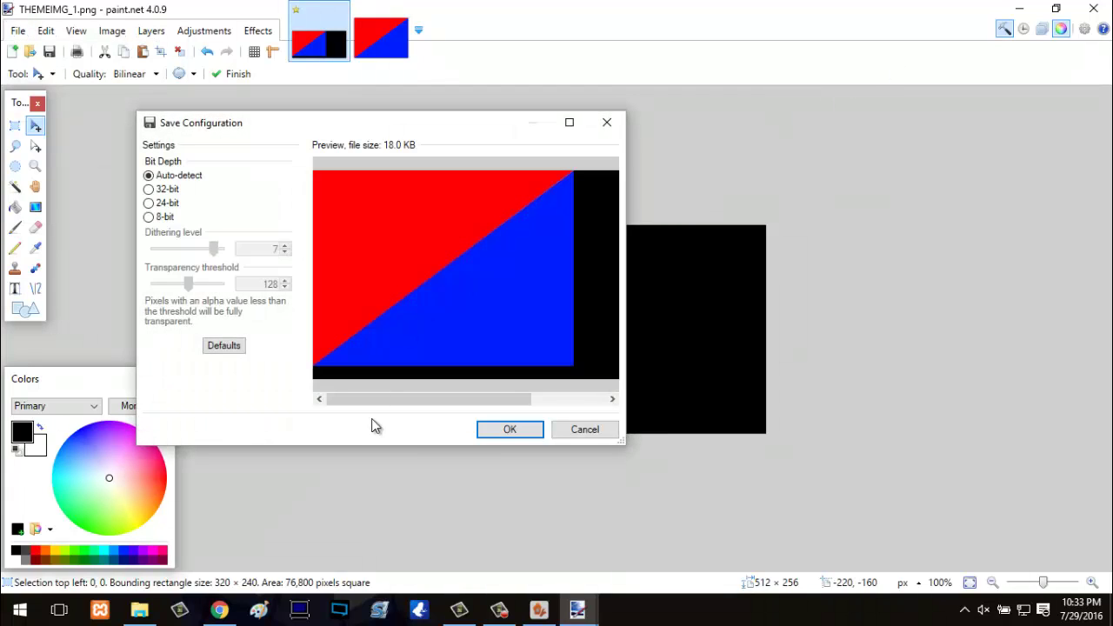
pyautogui.click(510, 430)
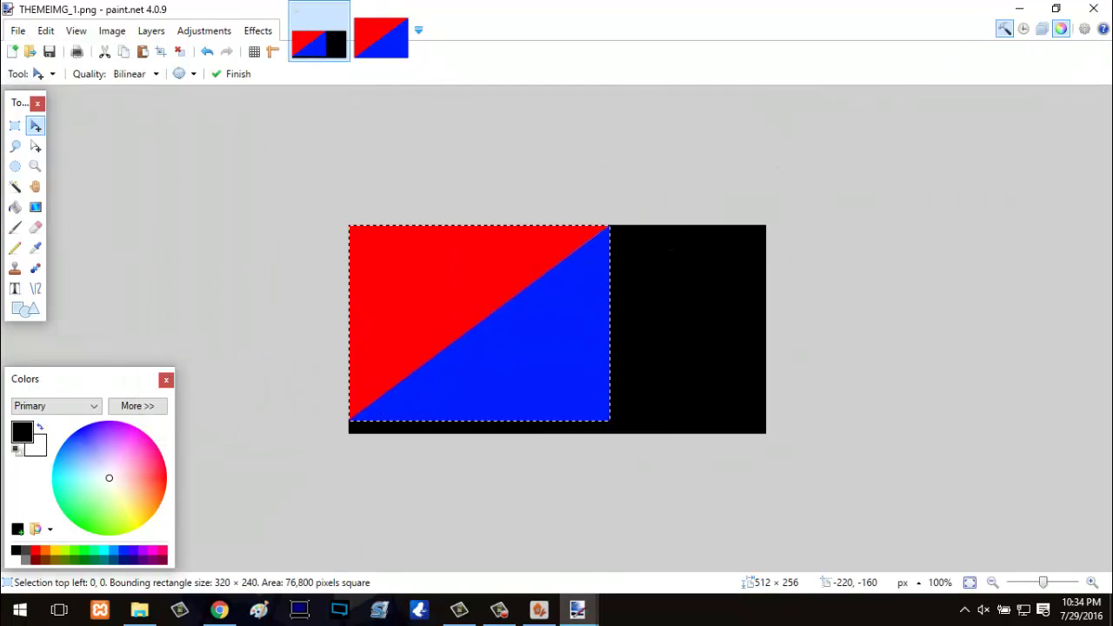
pyautogui.click(1093, 11)
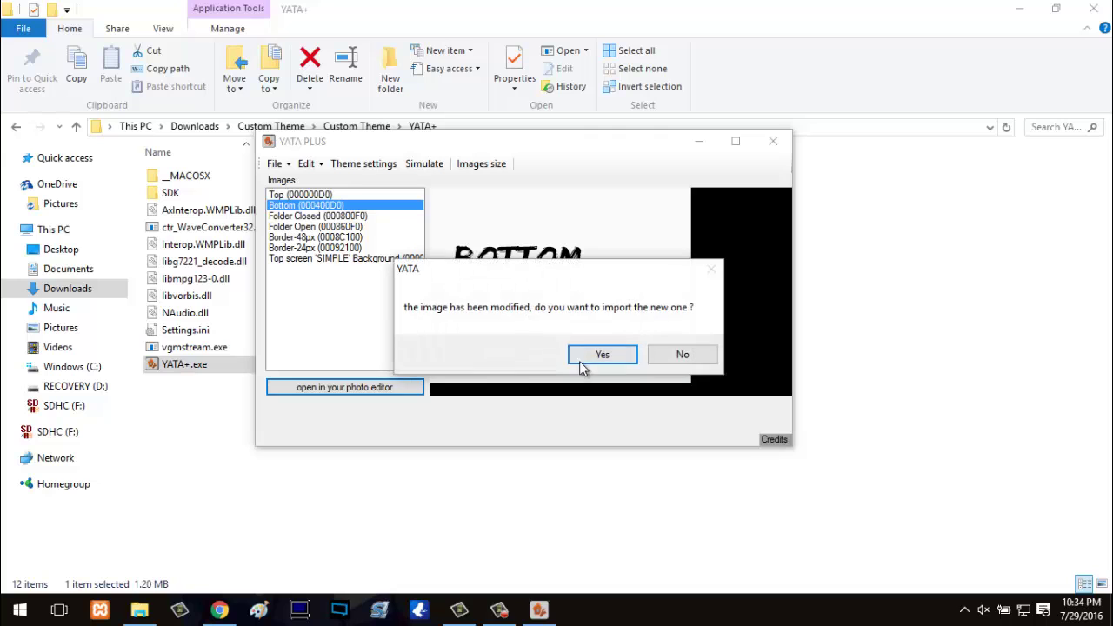
pyautogui.click(602, 355)
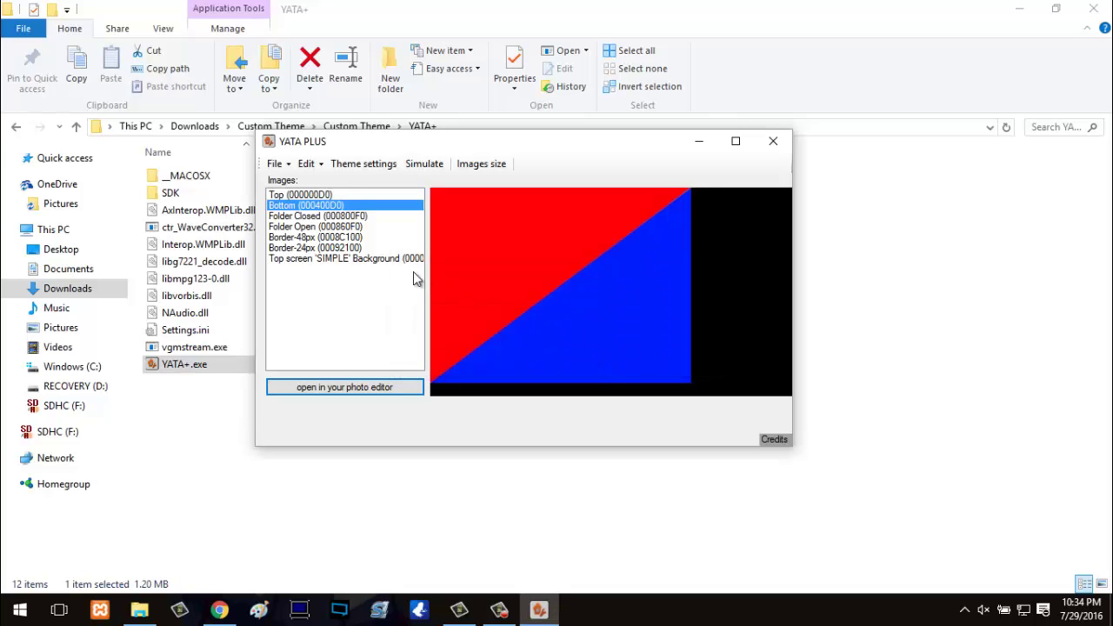
# Check the new top and bottom screen images in their previews and in the theme simulator
pyautogui.click(319, 196)
pyautogui.click(320, 206)
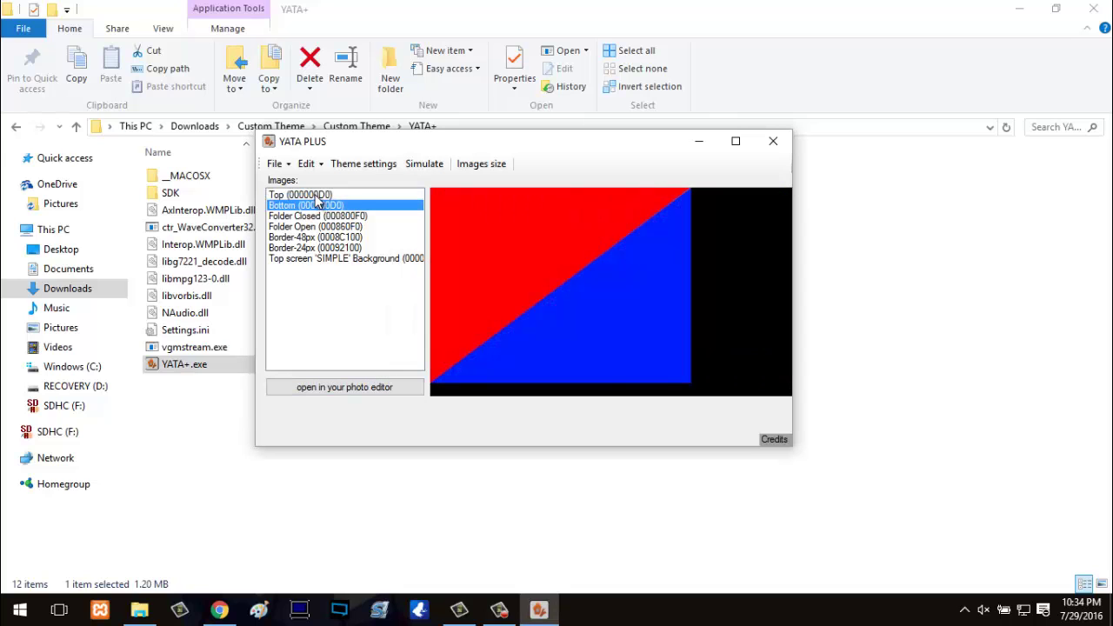
pyautogui.click(317, 195)
pyautogui.click(318, 206)
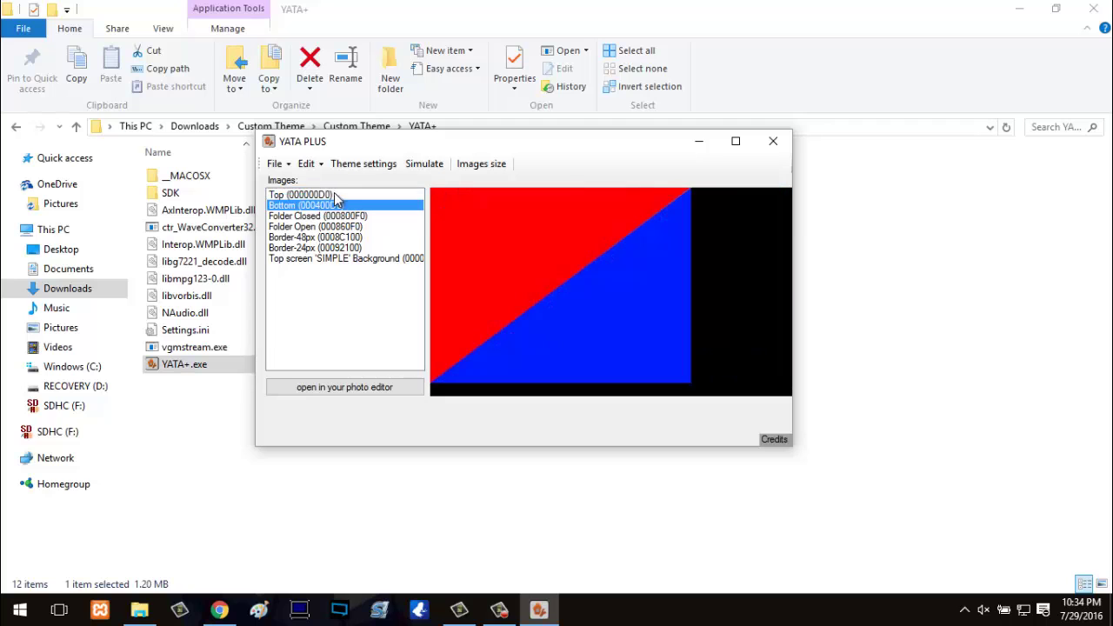
pyautogui.click(437, 168)
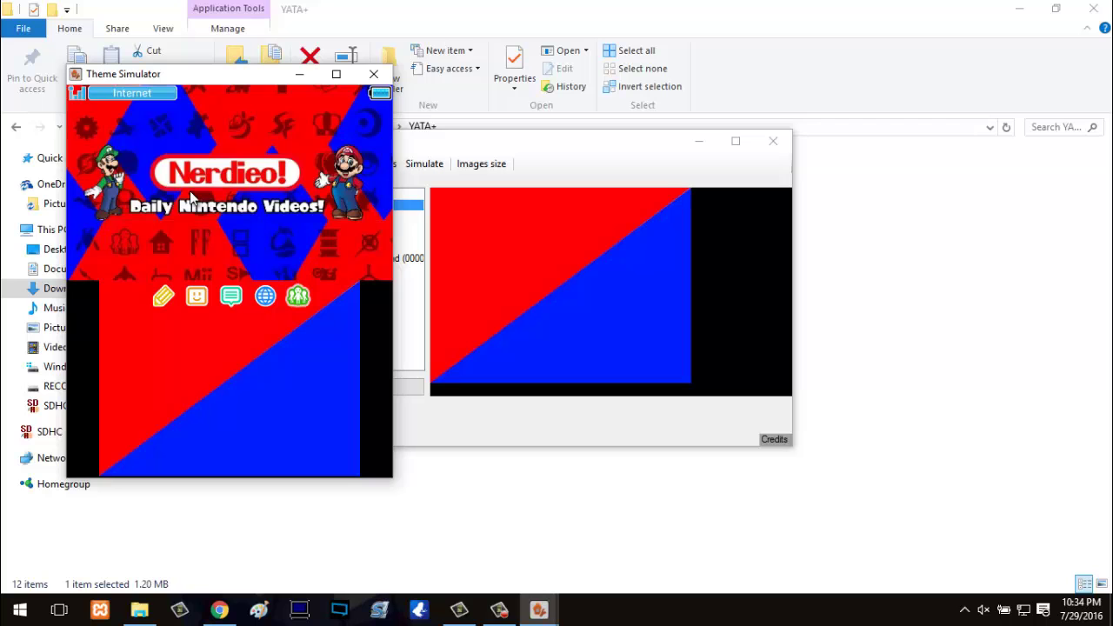
pyautogui.click(374, 74)
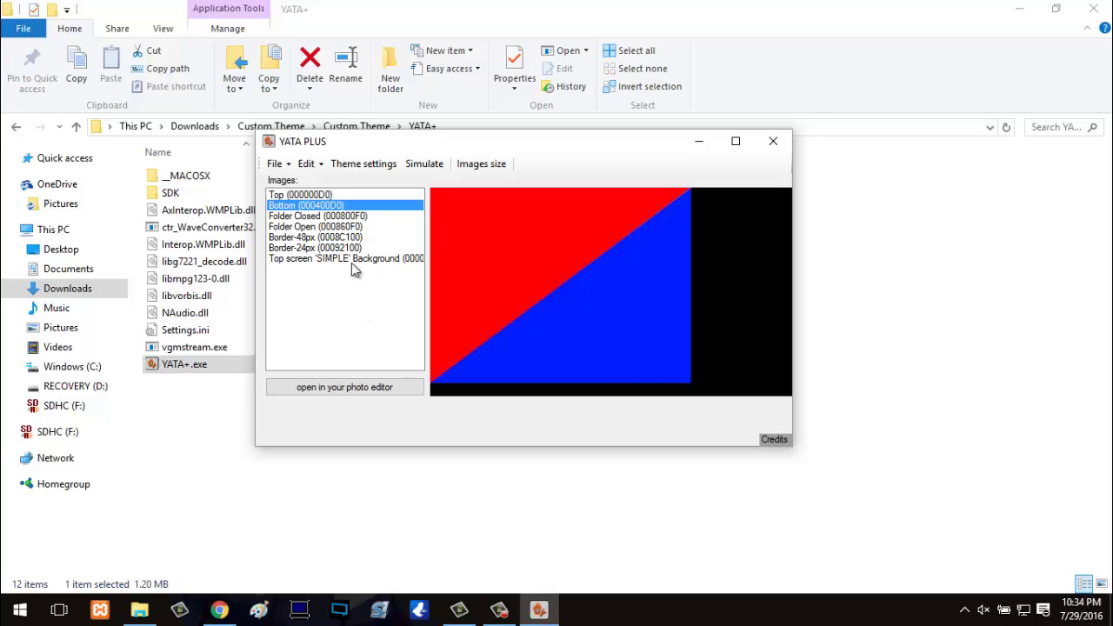
pyautogui.click(330, 194)
pyautogui.click(332, 206)
pyautogui.click(329, 197)
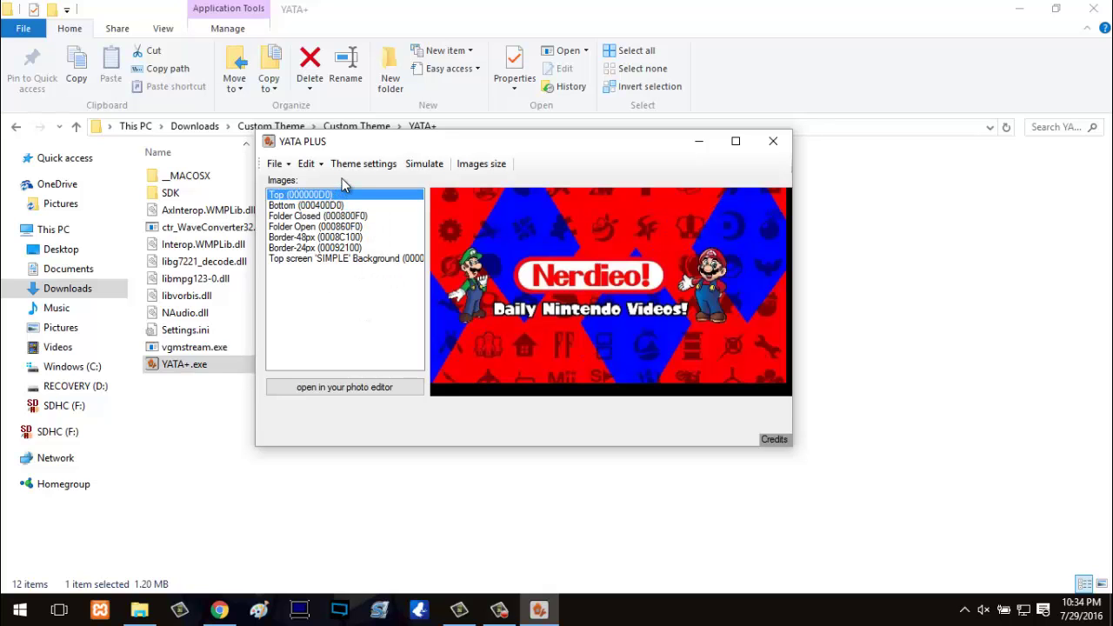
# In the theme settings, choose frame type None and draw type Texture for both the top and bottom screens
pyautogui.click(354, 165)
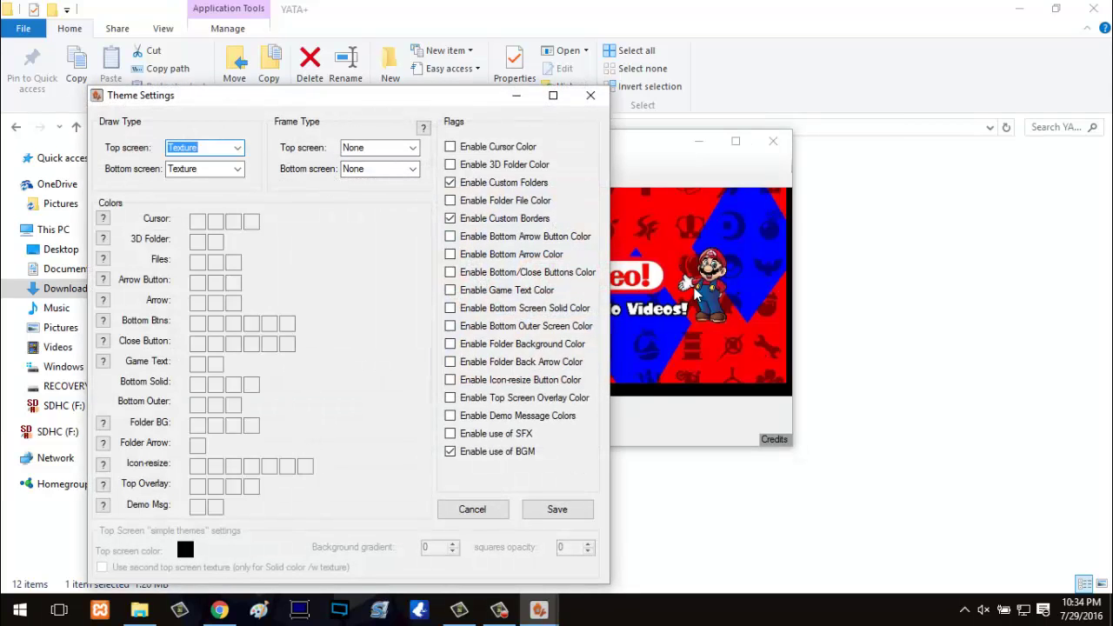
pyautogui.click(414, 147)
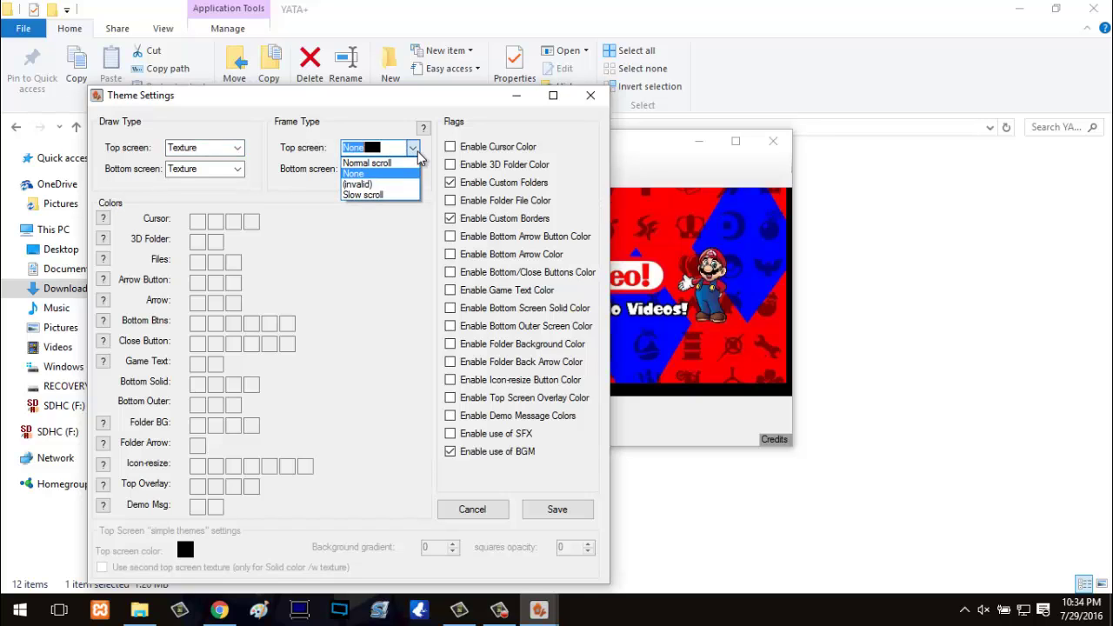
pyautogui.click(413, 161)
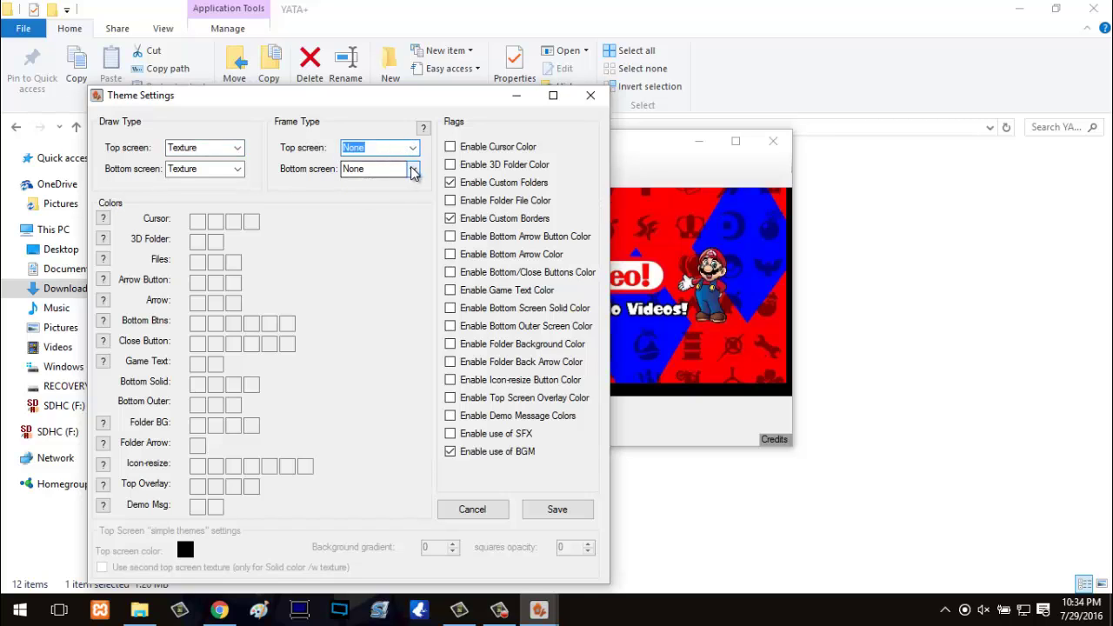
pyautogui.click(412, 170)
pyautogui.click(389, 196)
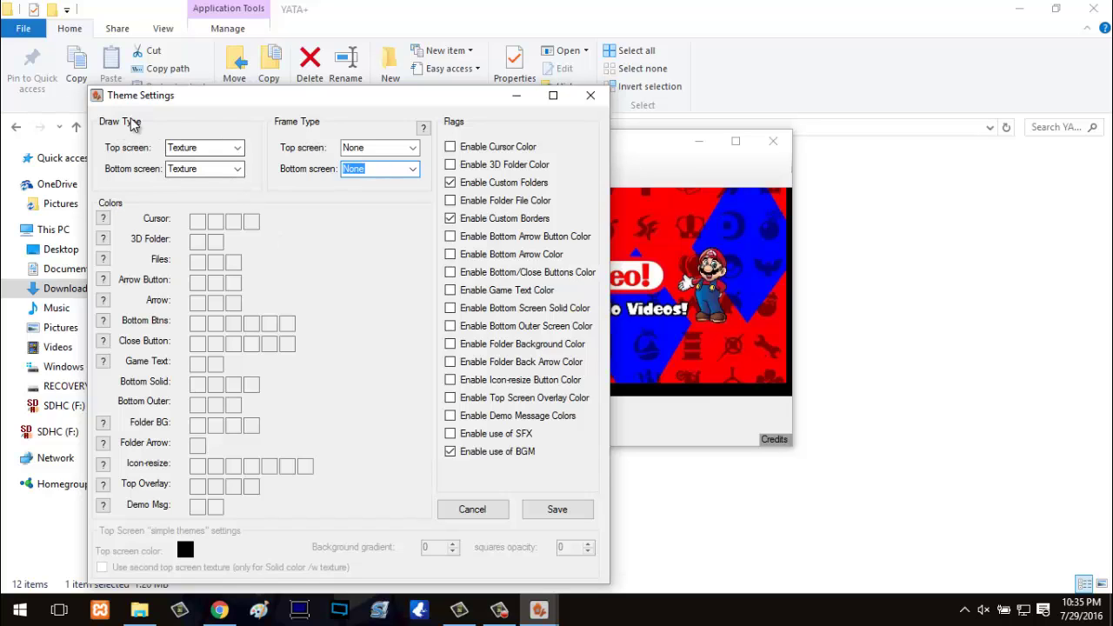
pyautogui.click(237, 150)
pyautogui.click(236, 149)
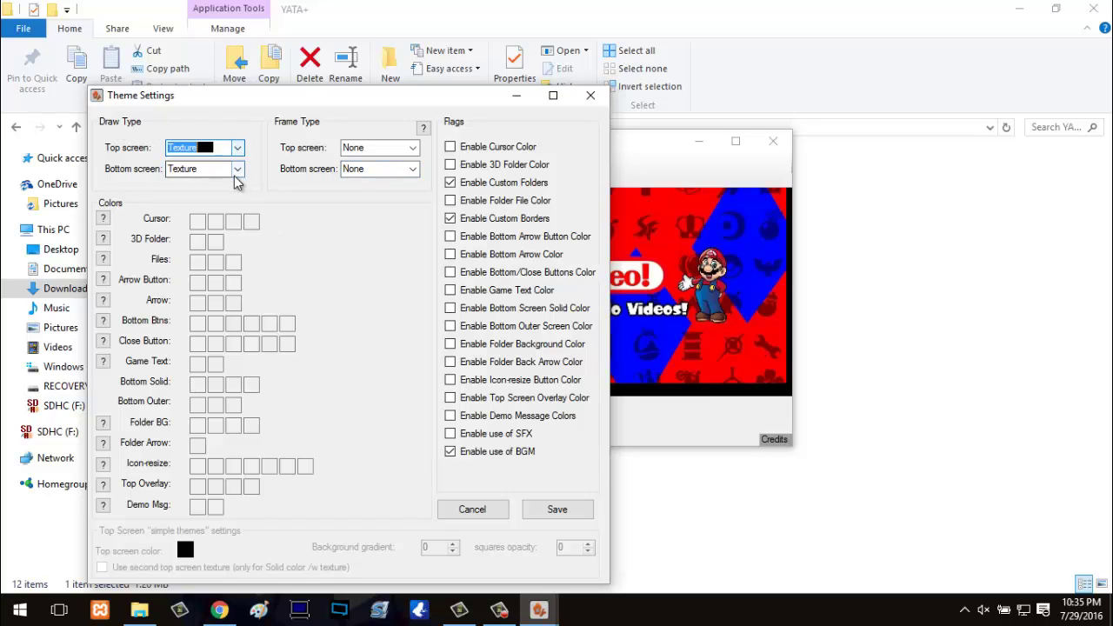
pyautogui.click(238, 170)
pyautogui.click(241, 172)
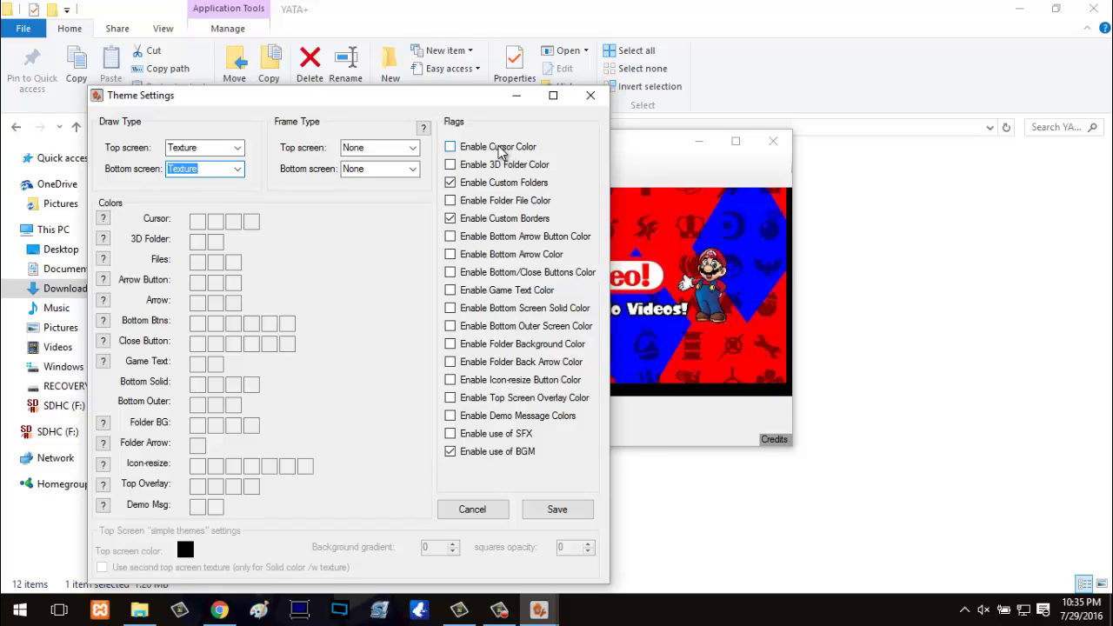
# Enable the Cursor, 3D Folder and Folder File color flags and disable Custom Borders
pyautogui.click(501, 150)
pyautogui.click(501, 150)
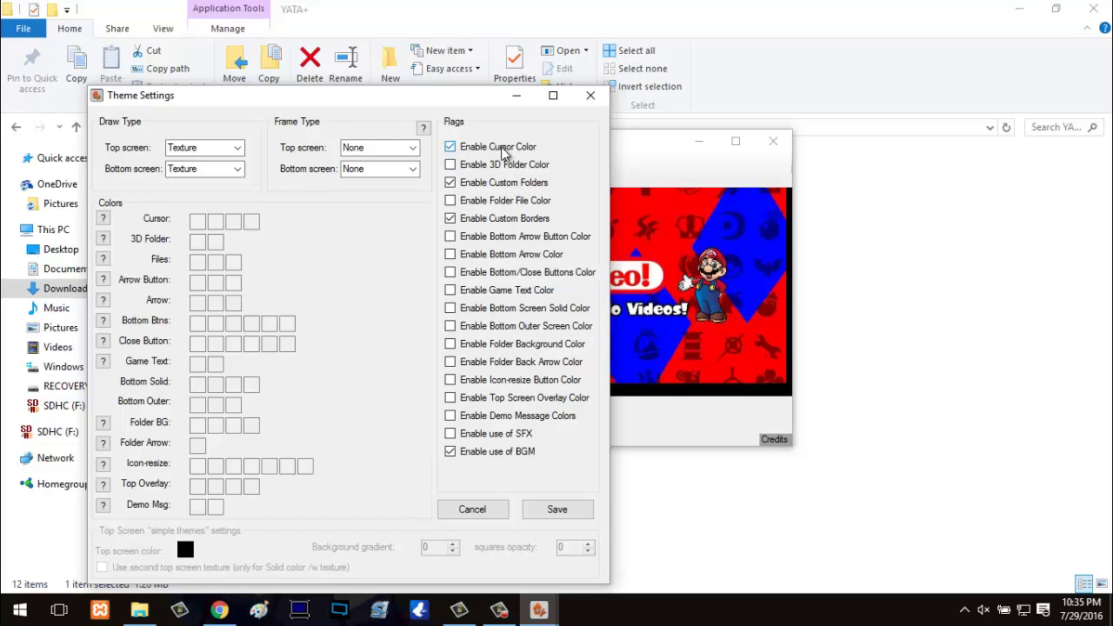
pyautogui.click(510, 168)
pyautogui.click(498, 199)
pyautogui.click(497, 220)
# Enable the Bottom Arrow Button, Bottom Arrow, Bottom/Close Buttons, Game Text, Bottom Screen Solid, Bottom Outer Screen and Folder Background color flags
pyautogui.click(497, 239)
pyautogui.click(501, 255)
pyautogui.click(501, 273)
pyautogui.click(497, 290)
pyautogui.click(493, 310)
pyautogui.click(509, 331)
pyautogui.click(515, 344)
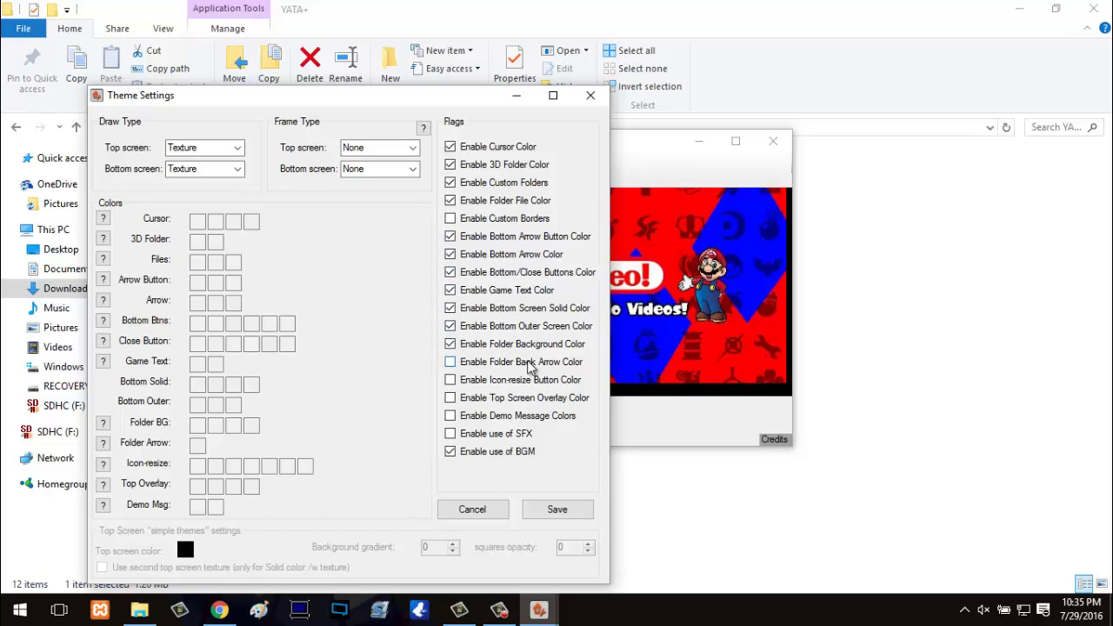
# Enable the Folder Back Arrow, Icon-resize Button, Top Screen Overlay and Demo Message color flags, and save the theme settings
pyautogui.click(525, 362)
pyautogui.click(530, 380)
pyautogui.click(531, 399)
pyautogui.click(527, 417)
pyautogui.click(558, 510)
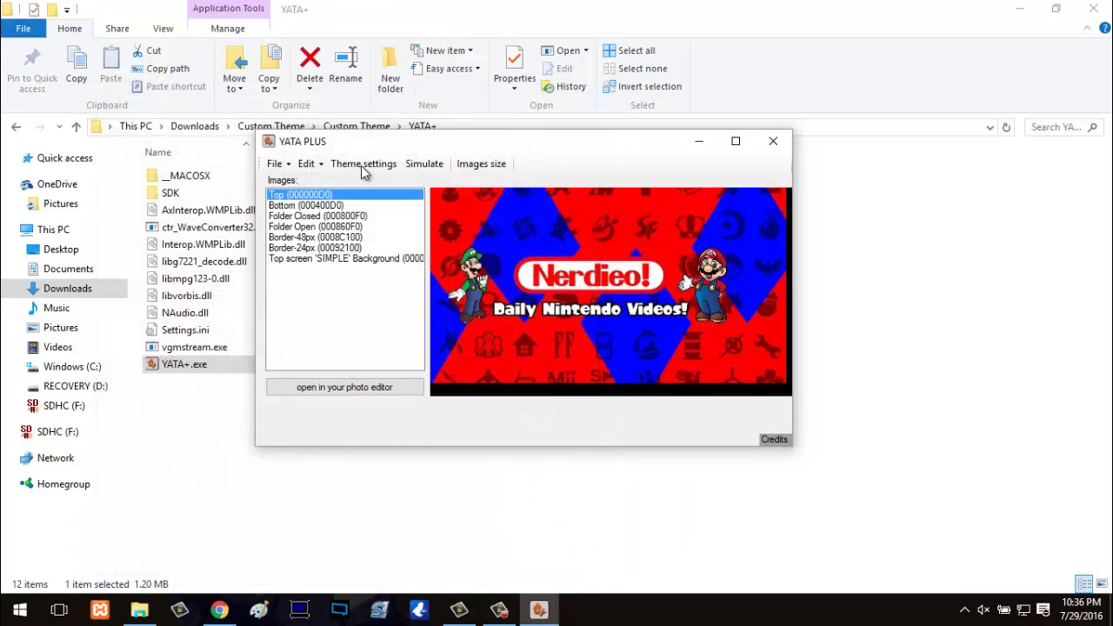
# Reopen the theme settings and save them with the chosen colors for the theme elements
pyautogui.click(348, 165)
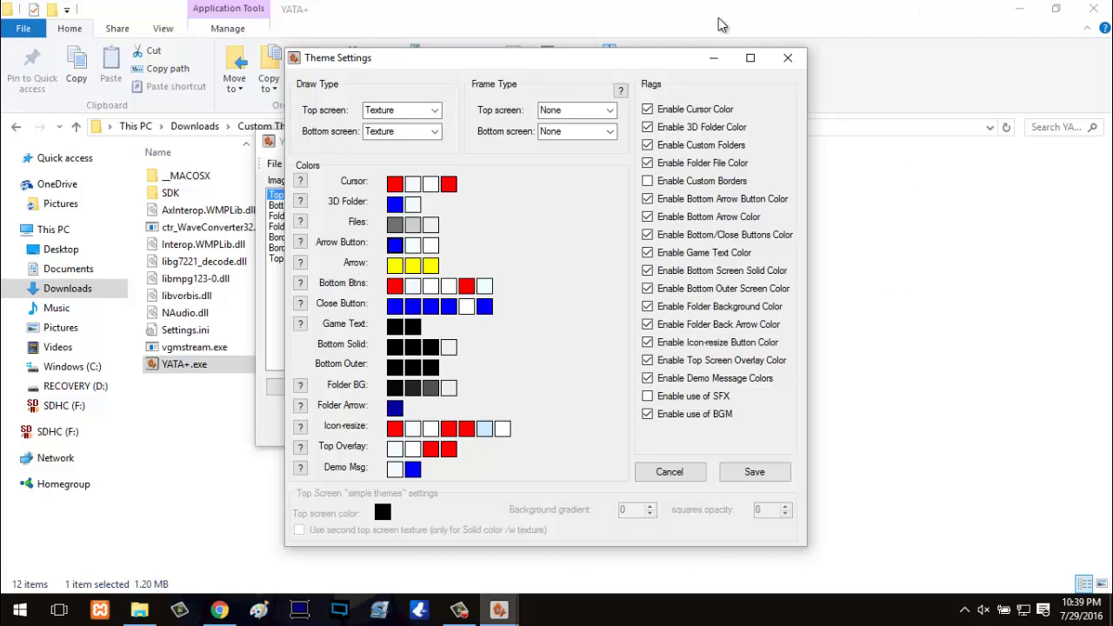
pyautogui.click(753, 472)
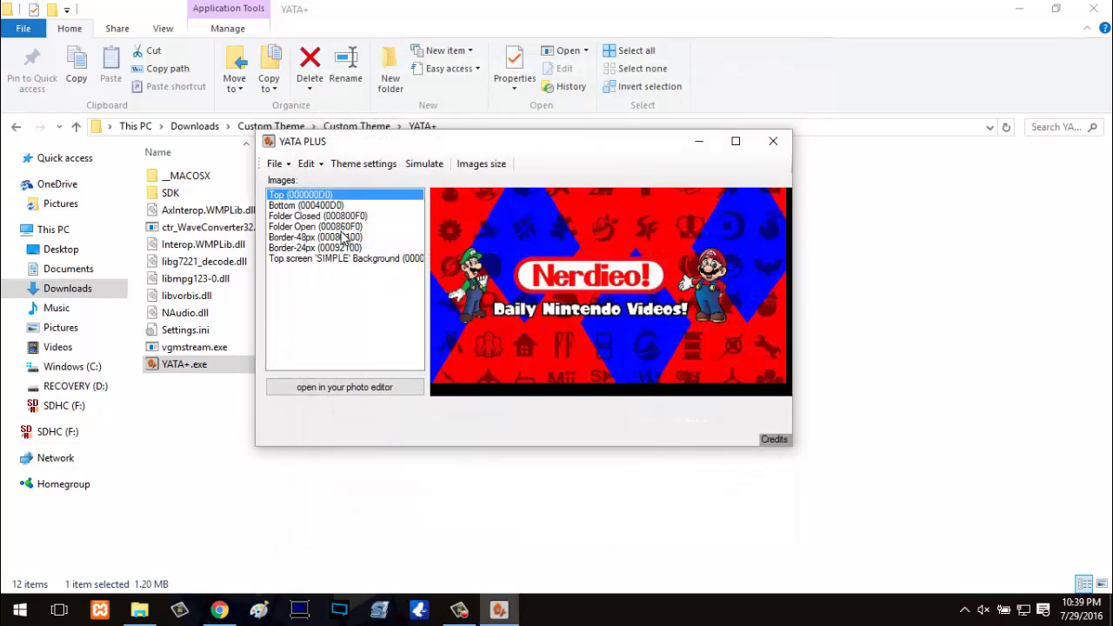
# Compare the theme's Folder Open and Folder Closed images in their previews
pyautogui.click(345, 227)
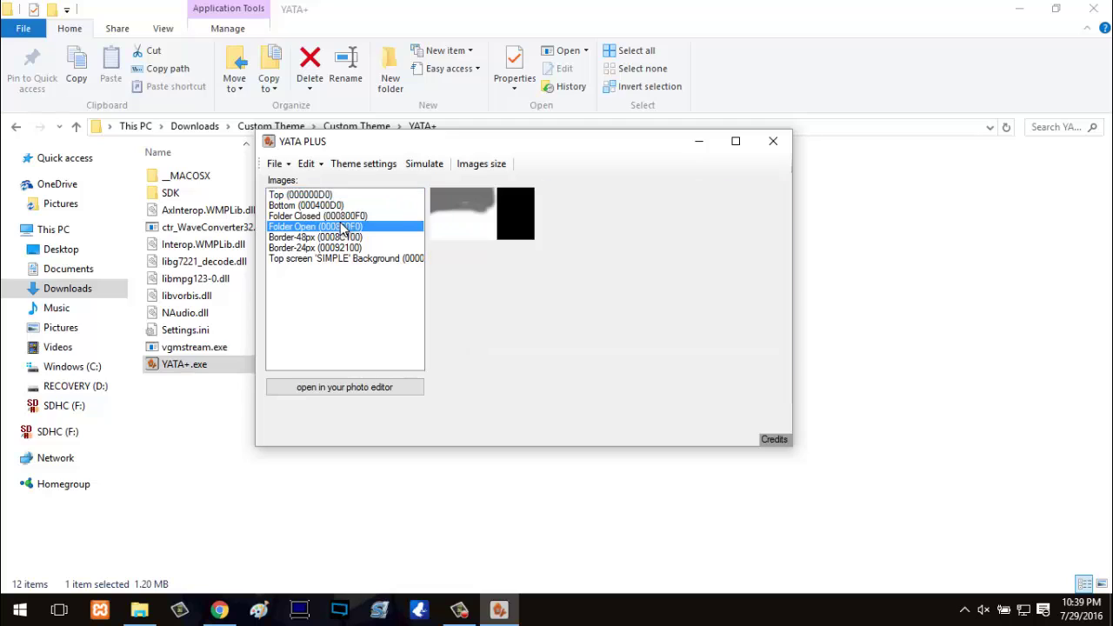
pyautogui.click(343, 218)
pyautogui.click(343, 228)
pyautogui.click(340, 218)
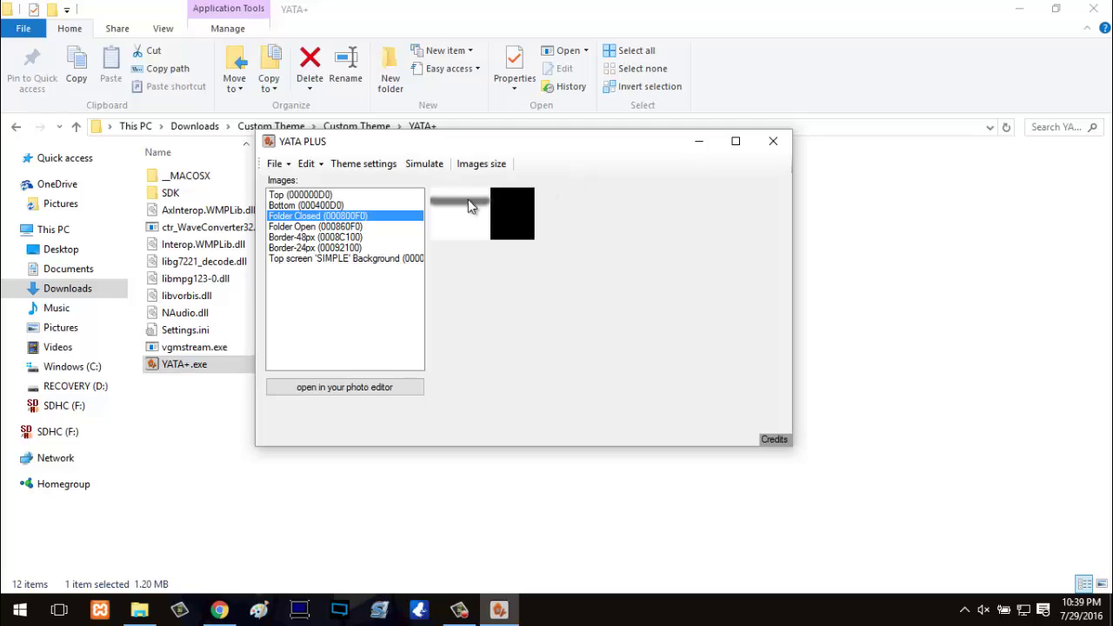
pyautogui.click(346, 228)
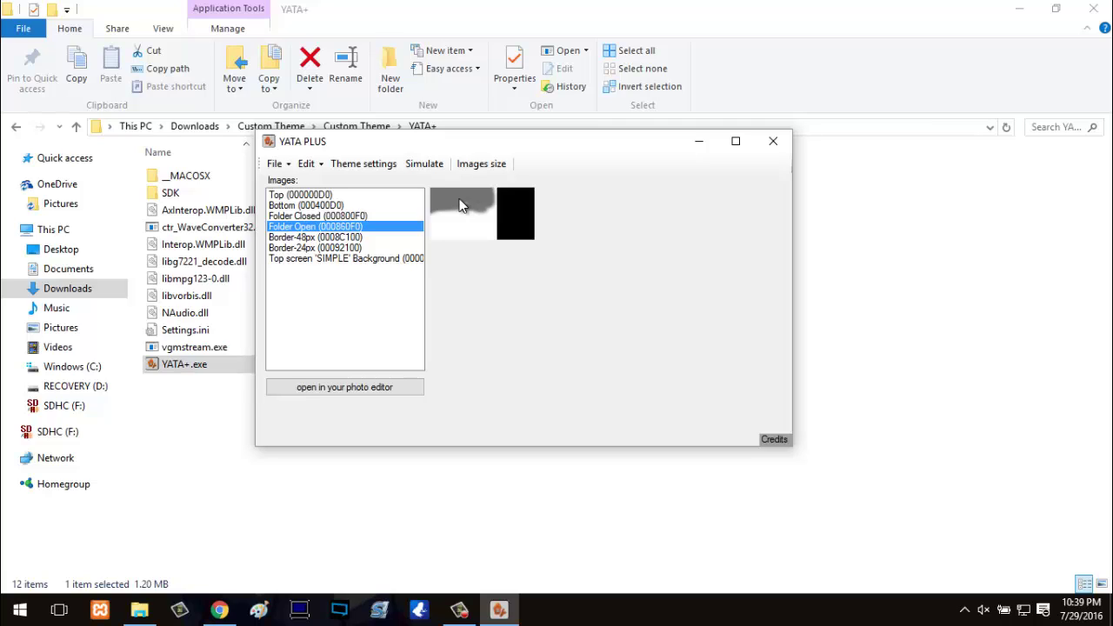
pyautogui.click(318, 217)
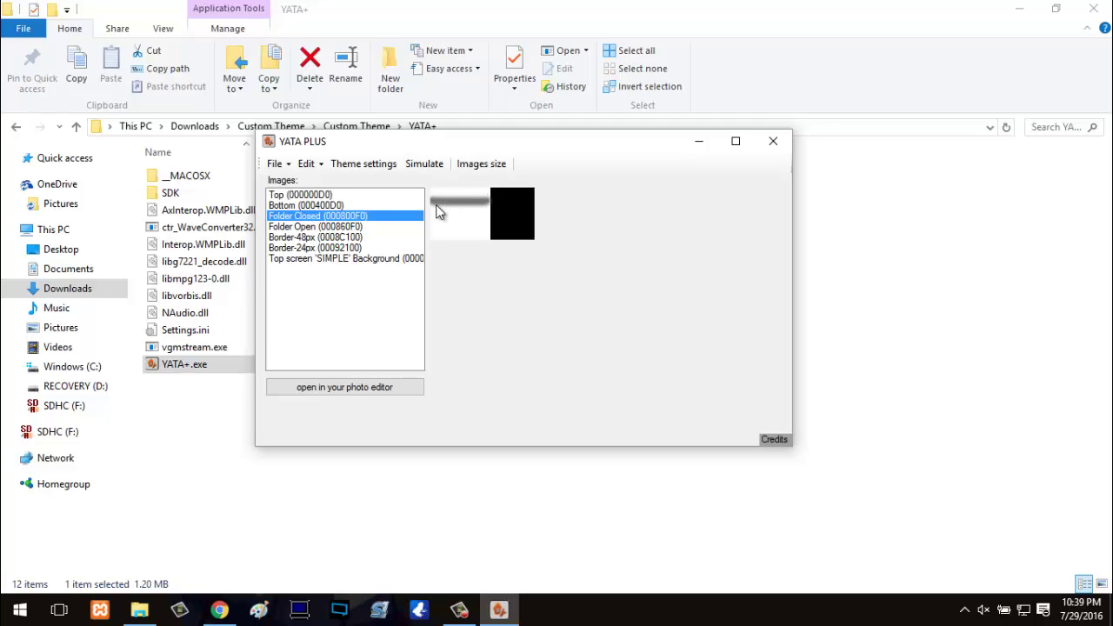
pyautogui.click(414, 226)
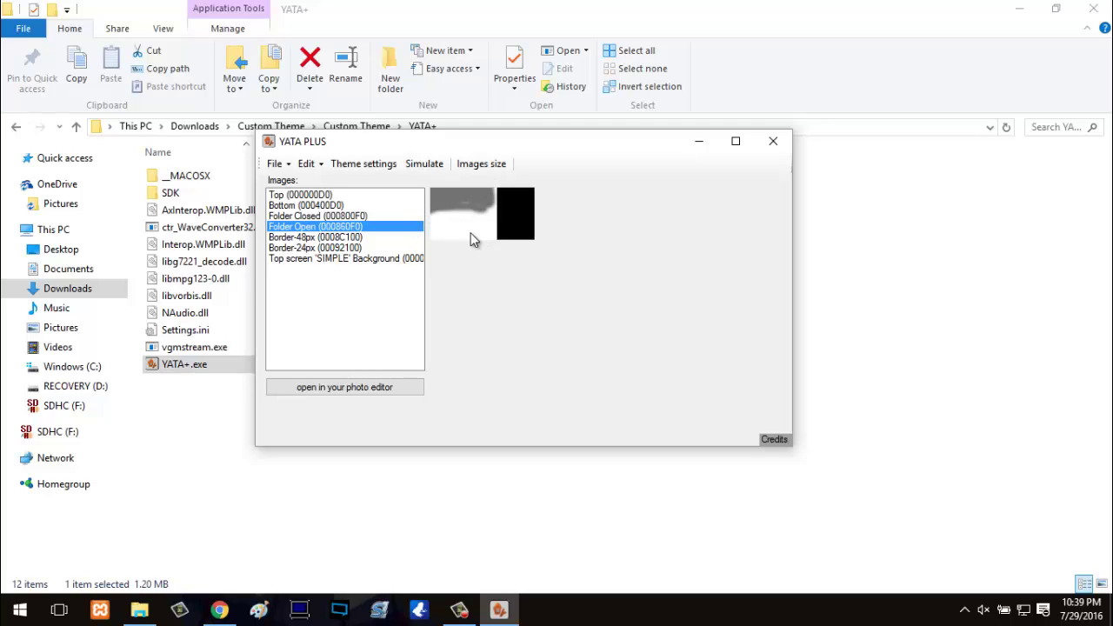
# Open the Folder Closed image in paint.net, close the editor and import the image back into YATA+
pyautogui.click(337, 215)
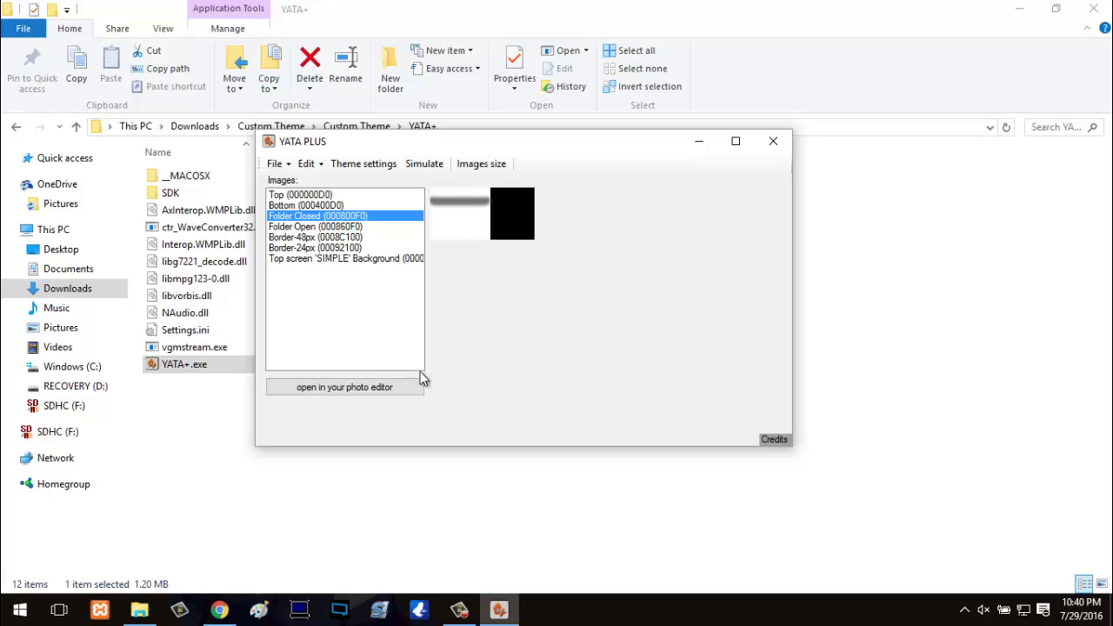
pyautogui.click(402, 387)
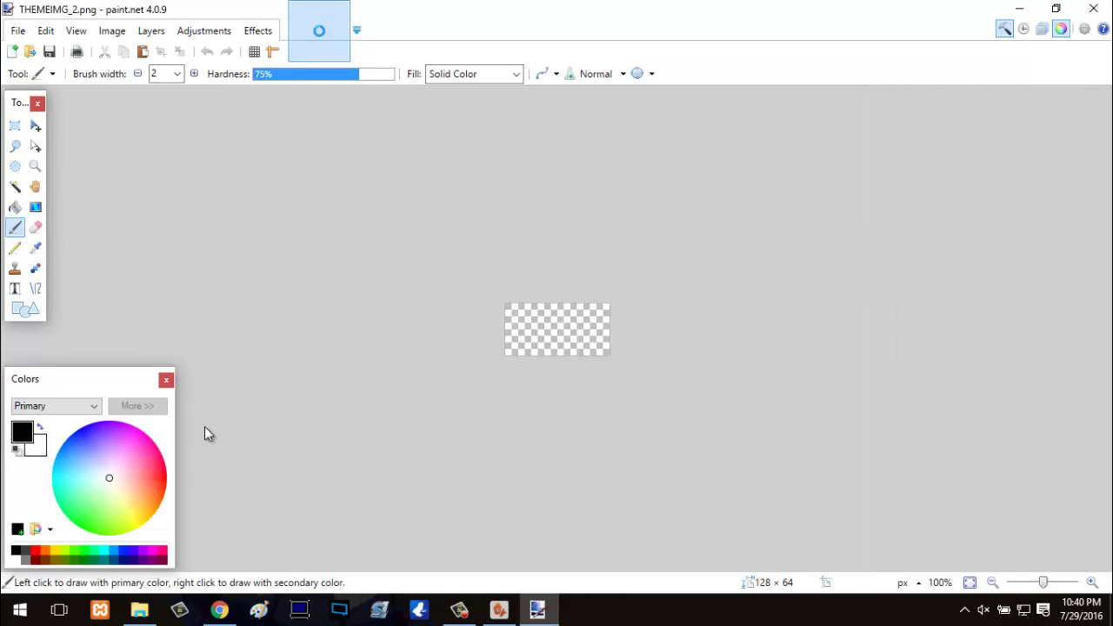
pyautogui.click(531, 330)
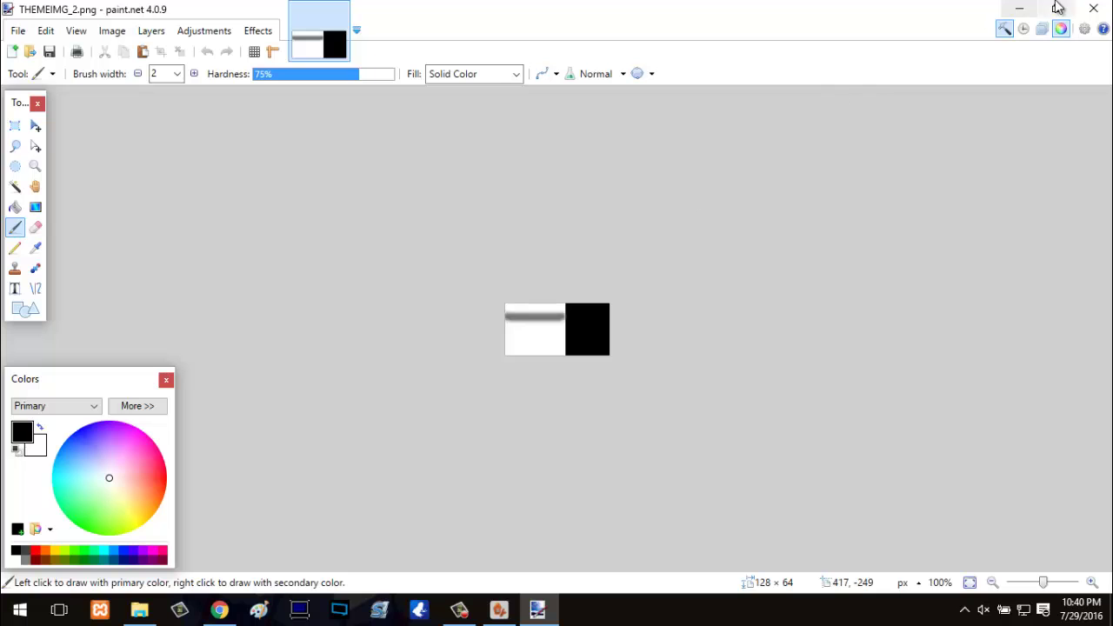
pyautogui.click(1093, 8)
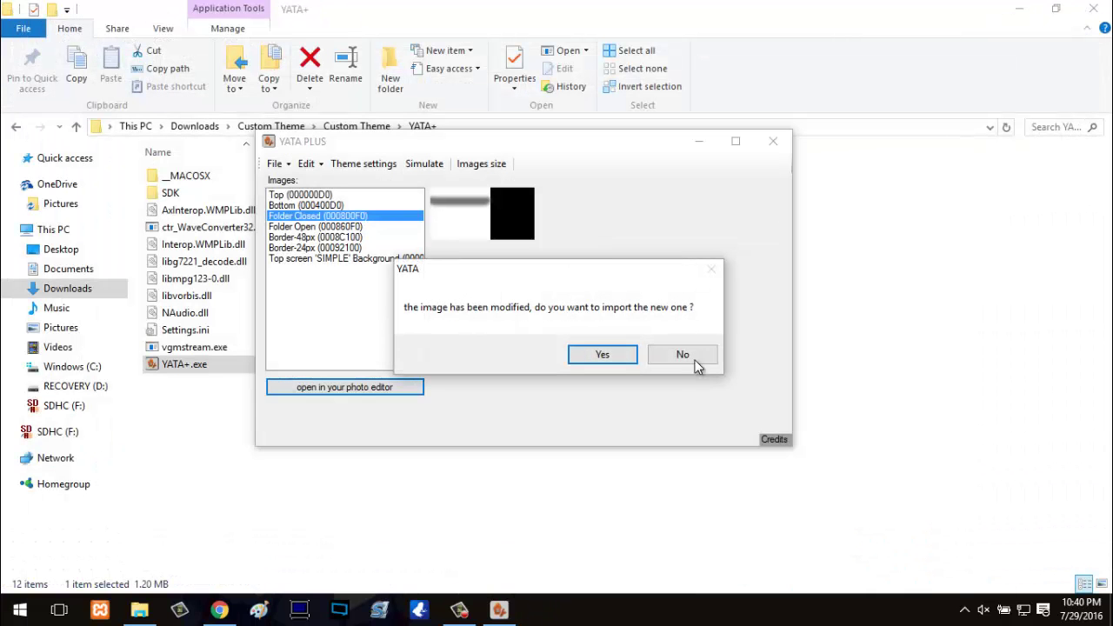
pyautogui.click(600, 352)
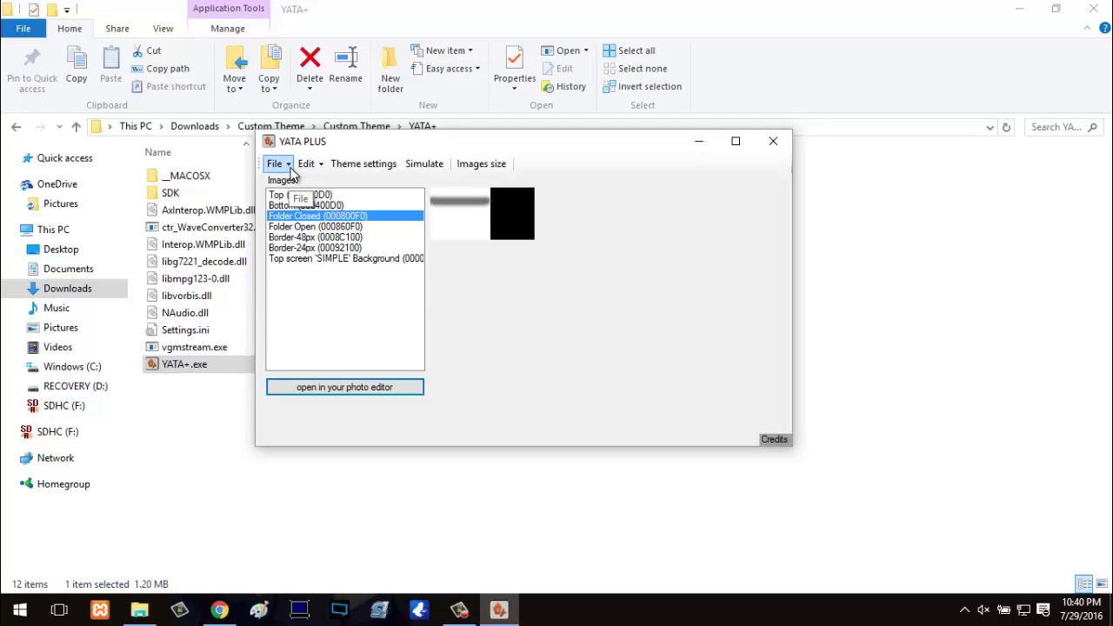
# Save the theme with its current images and settings
pyautogui.click(278, 164)
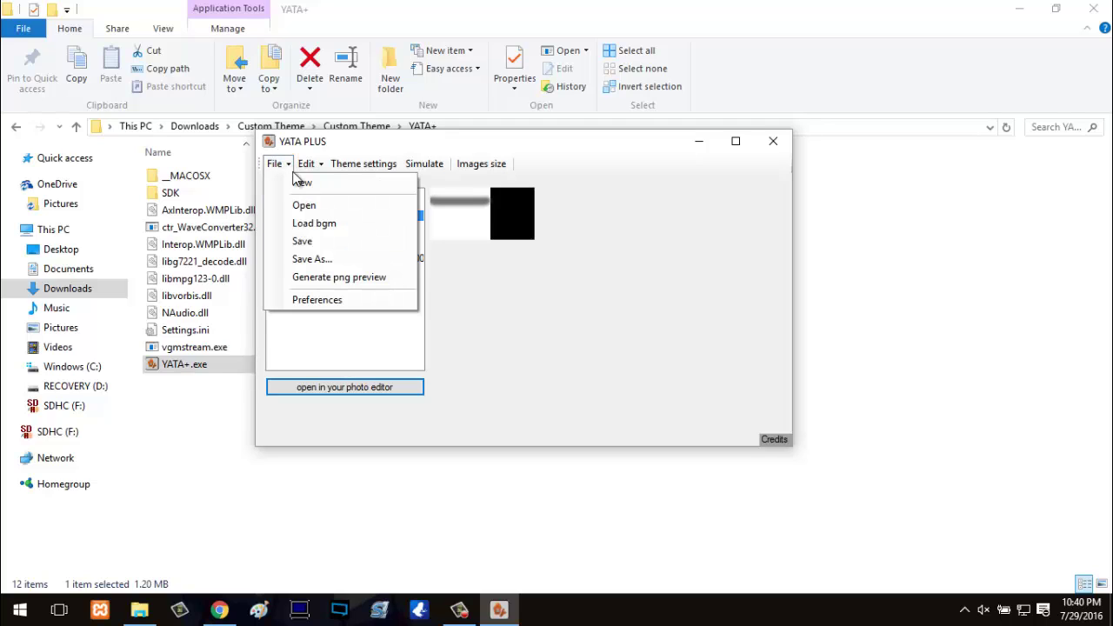
pyautogui.click(320, 243)
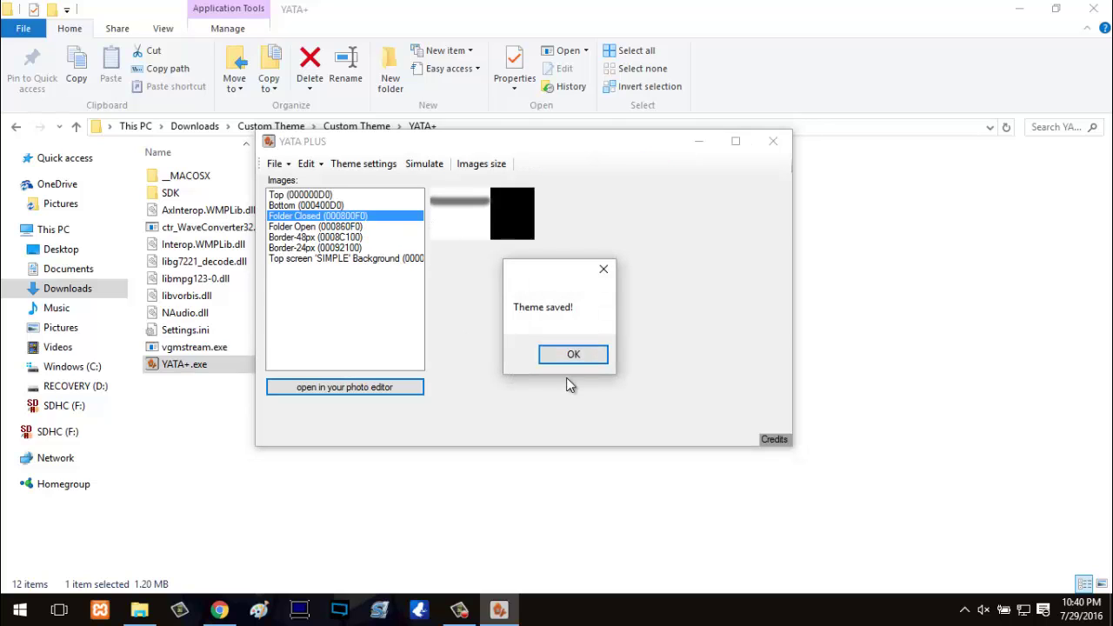
pyautogui.click(573, 355)
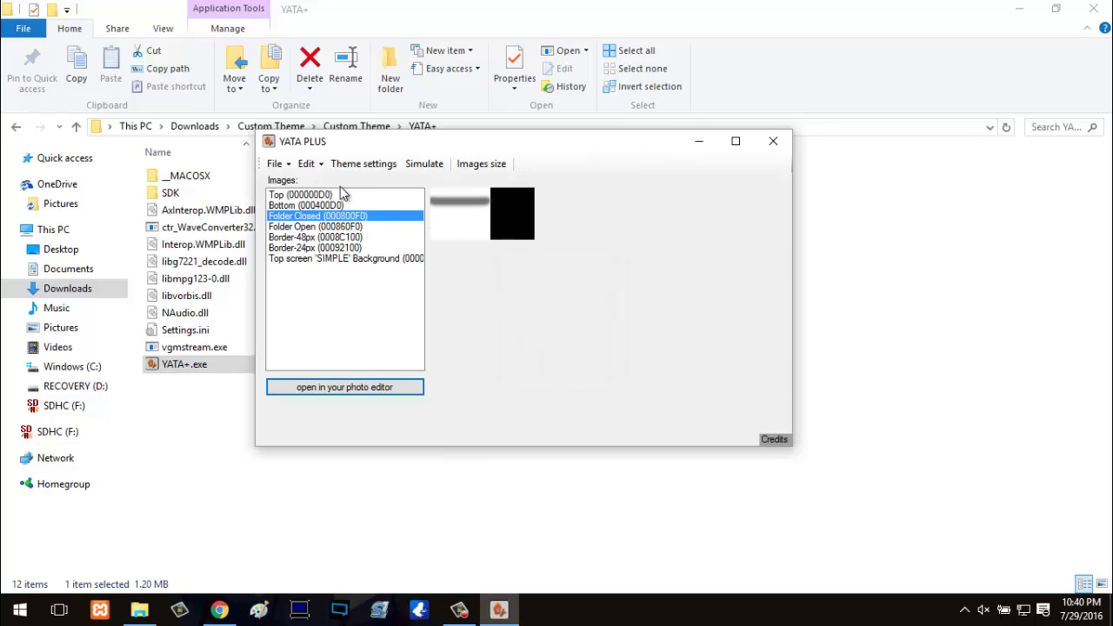
# Examine the theme files in the Nerdieo folder through the Save As dialog without saving a copy
pyautogui.click(276, 165)
pyautogui.click(350, 257)
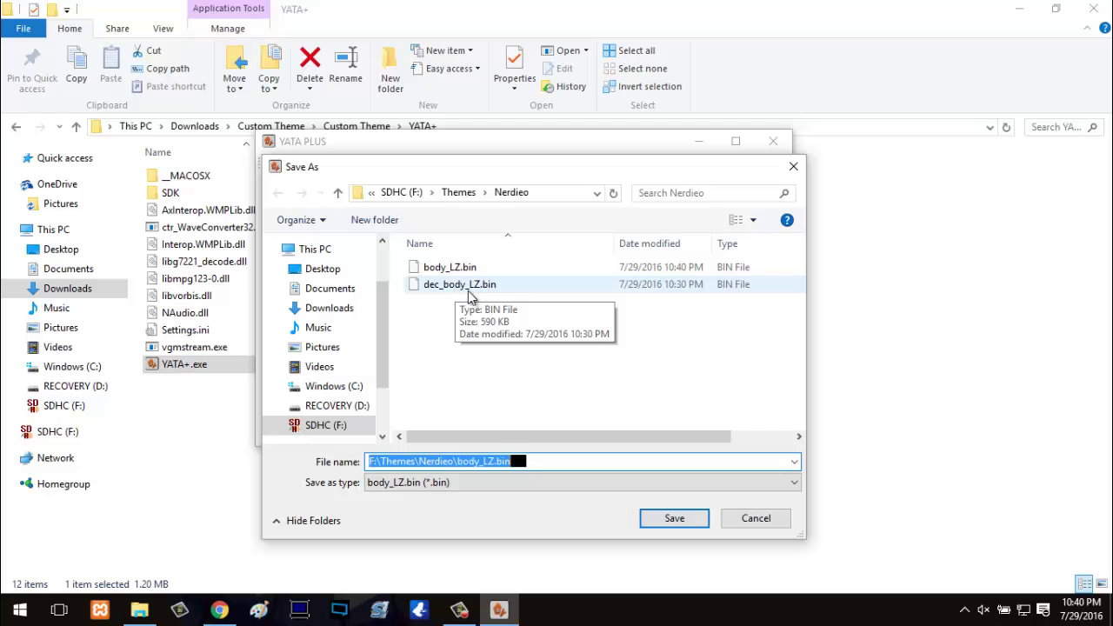
pyautogui.click(762, 521)
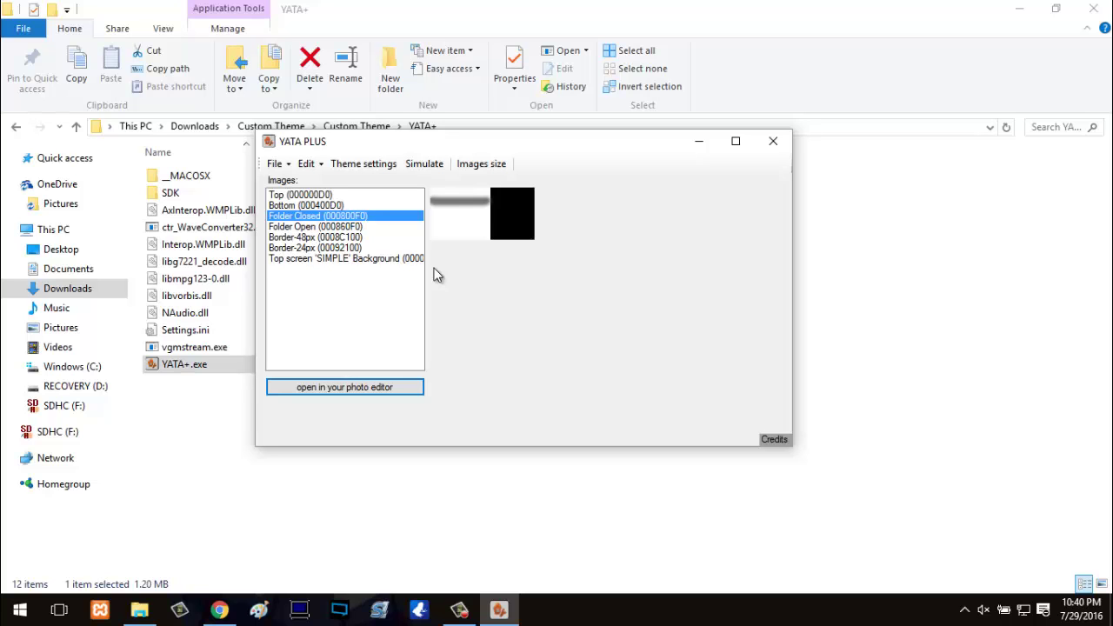
# Preview the theme in the simulator
pyautogui.click(424, 165)
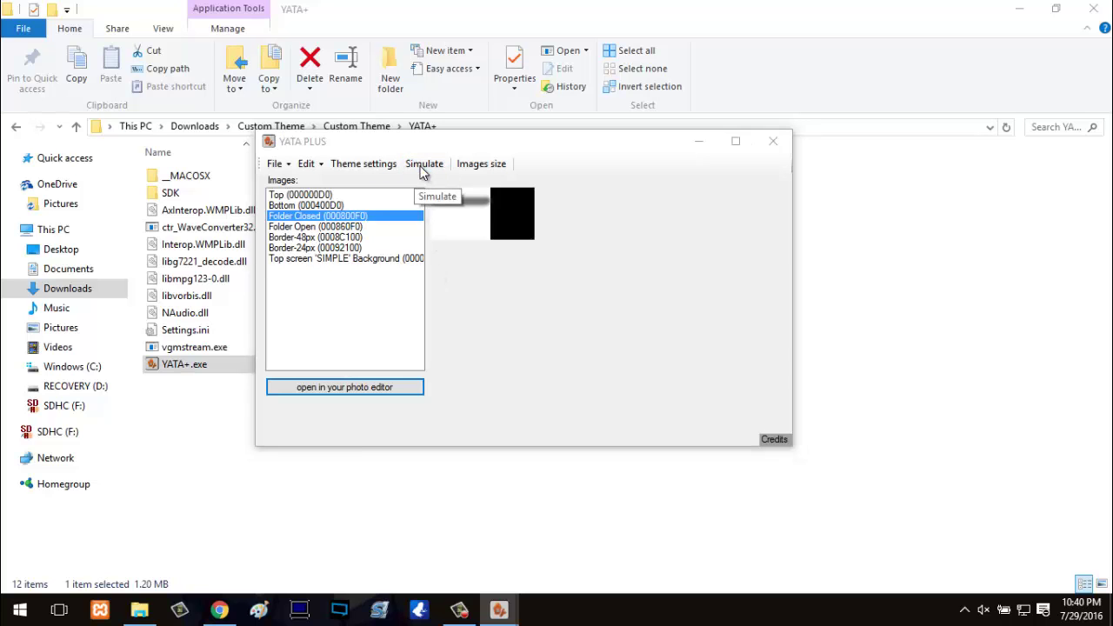
pyautogui.click(353, 53)
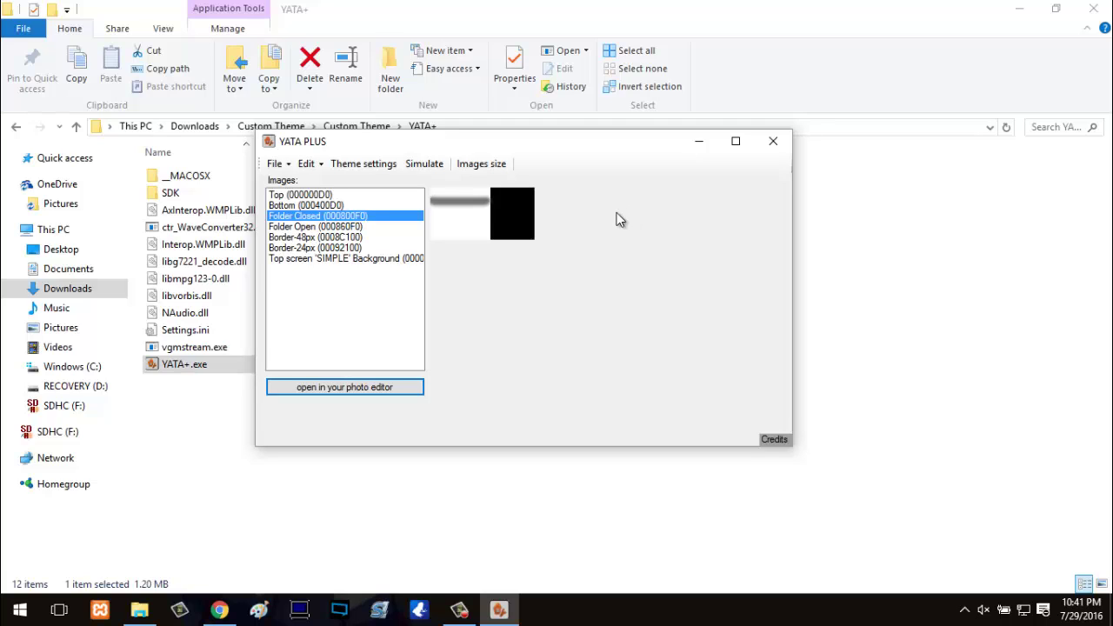
# Save the theme once more and close YATA+
pyautogui.click(278, 164)
pyautogui.click(306, 241)
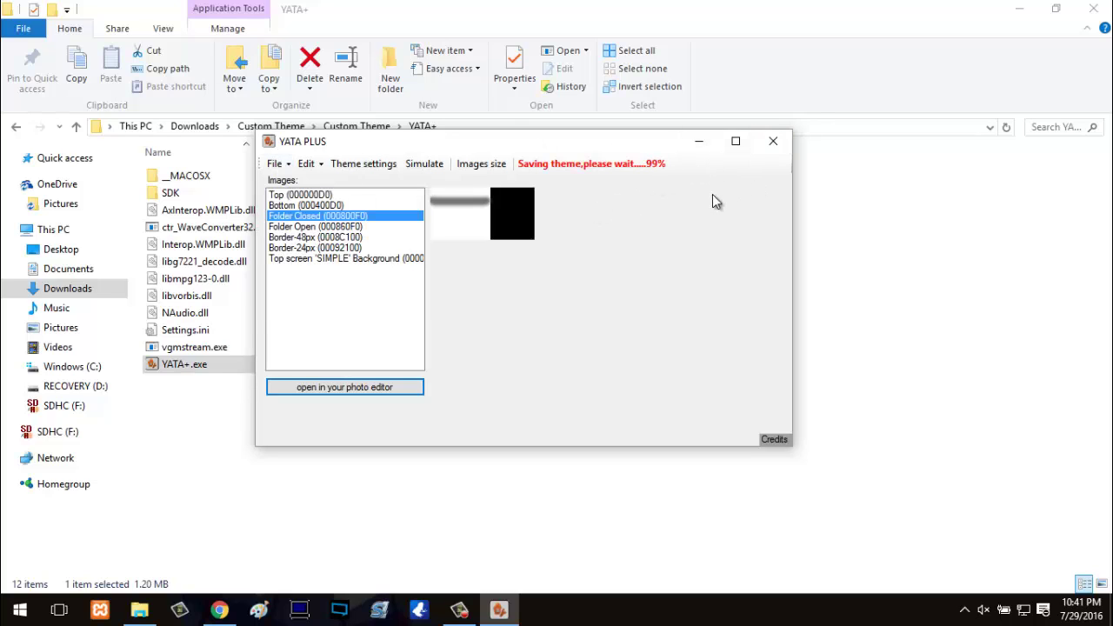
pyautogui.click(576, 354)
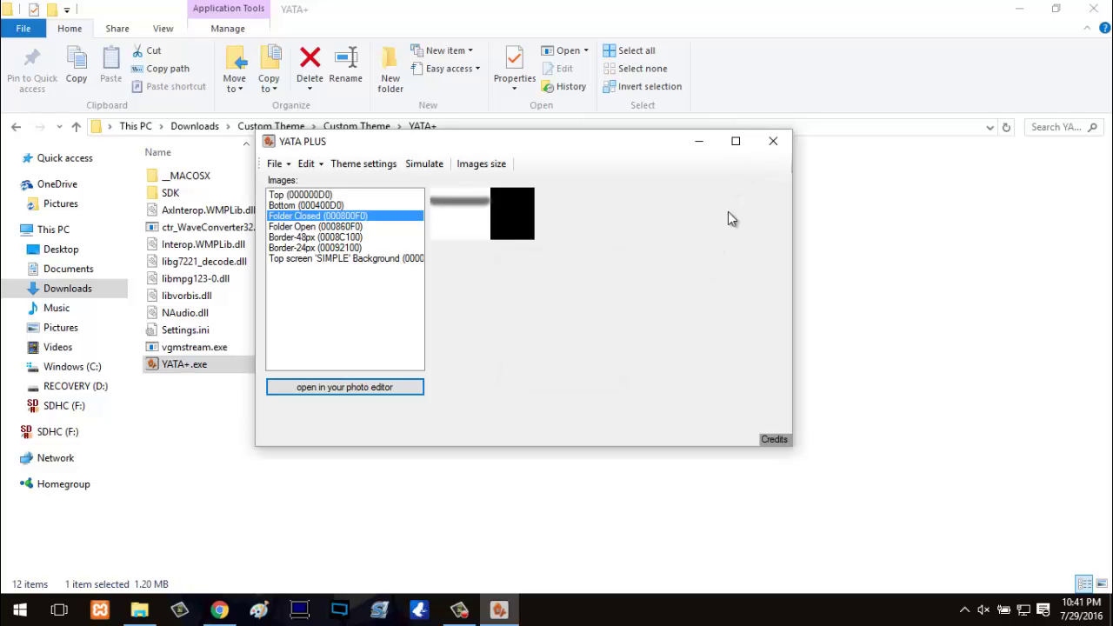
pyautogui.click(773, 141)
# Switch to Chrome, open smashcustommusic.com in a new tab and browse its game list
pyautogui.click(219, 609)
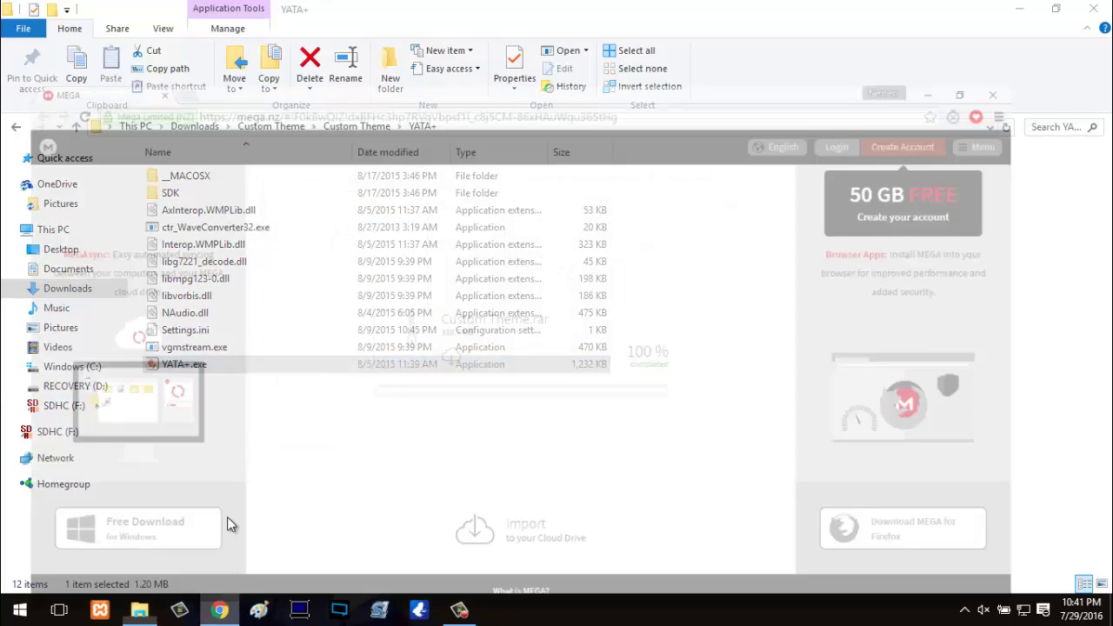
pyautogui.hotkey('ctrl', 't')
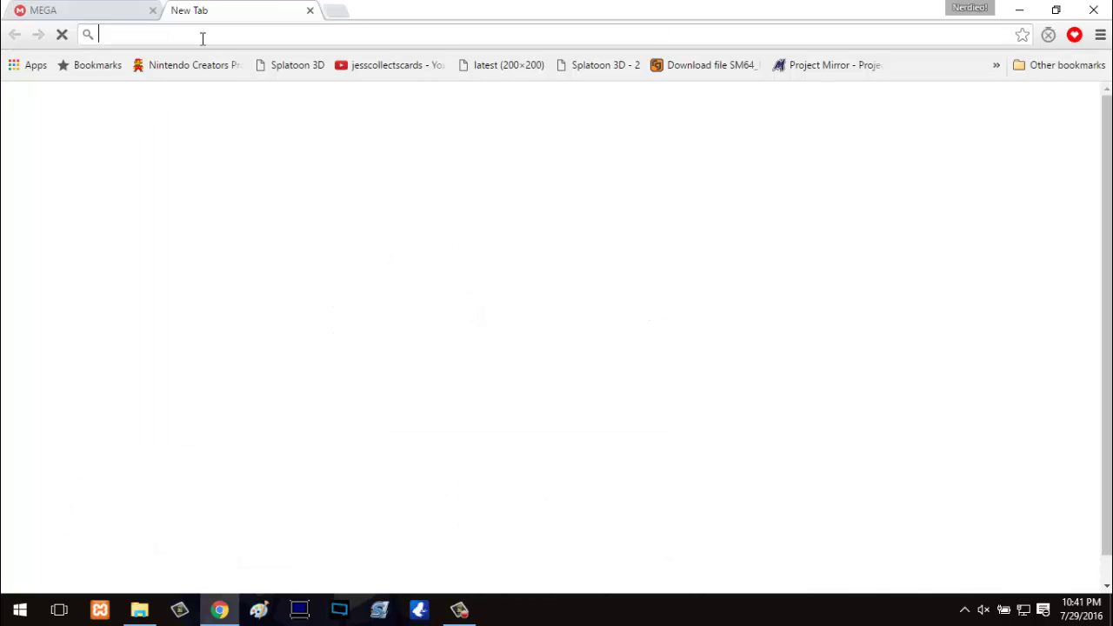
pyautogui.write('smash')
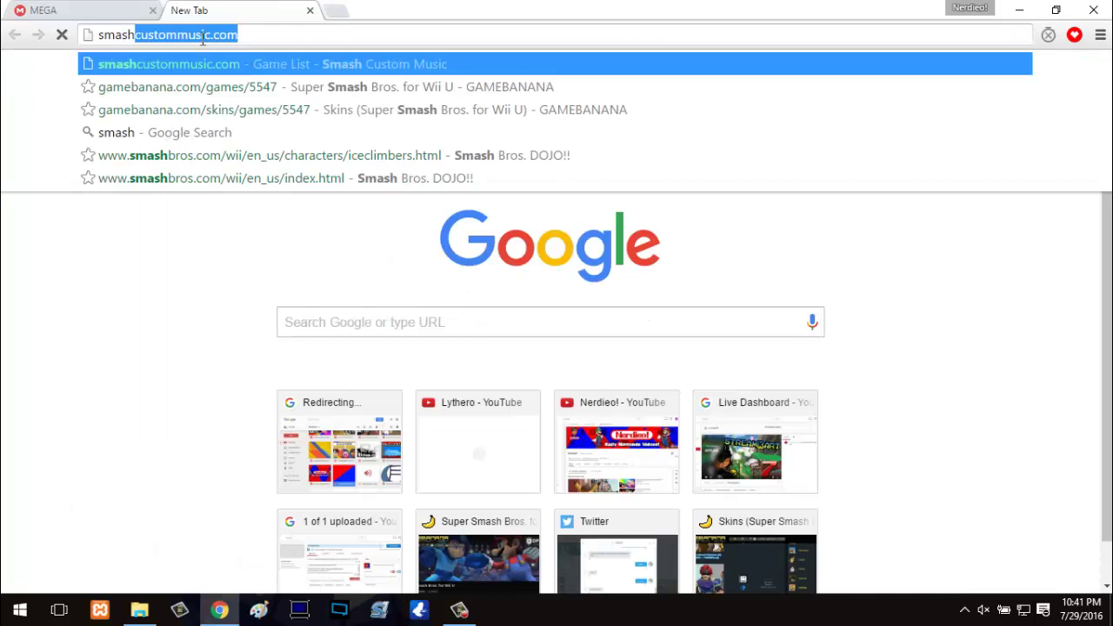
pyautogui.press('Return')
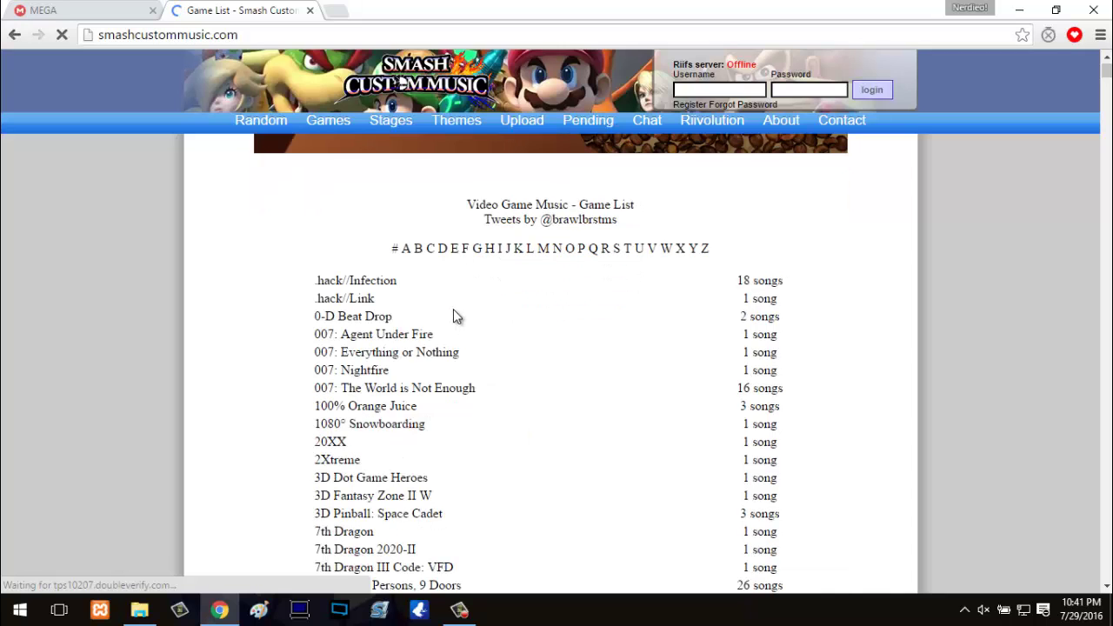
pyautogui.scroll(-5, 453, 310)
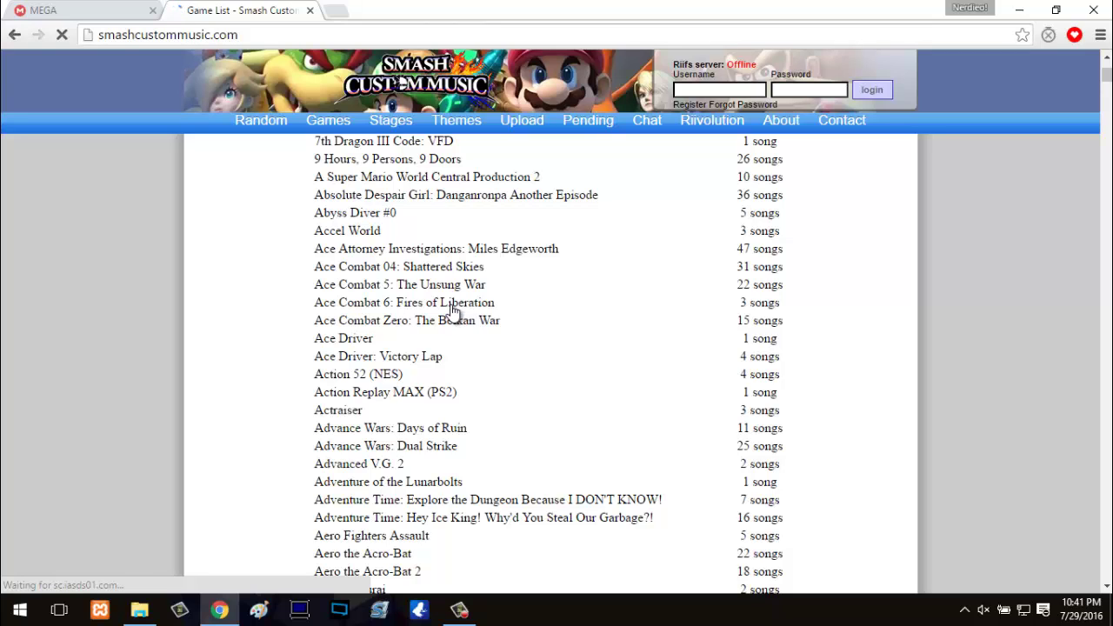
# Look through the alphabetical game list for a game whose music suits the theme
pyautogui.scroll(-6, 452, 309)
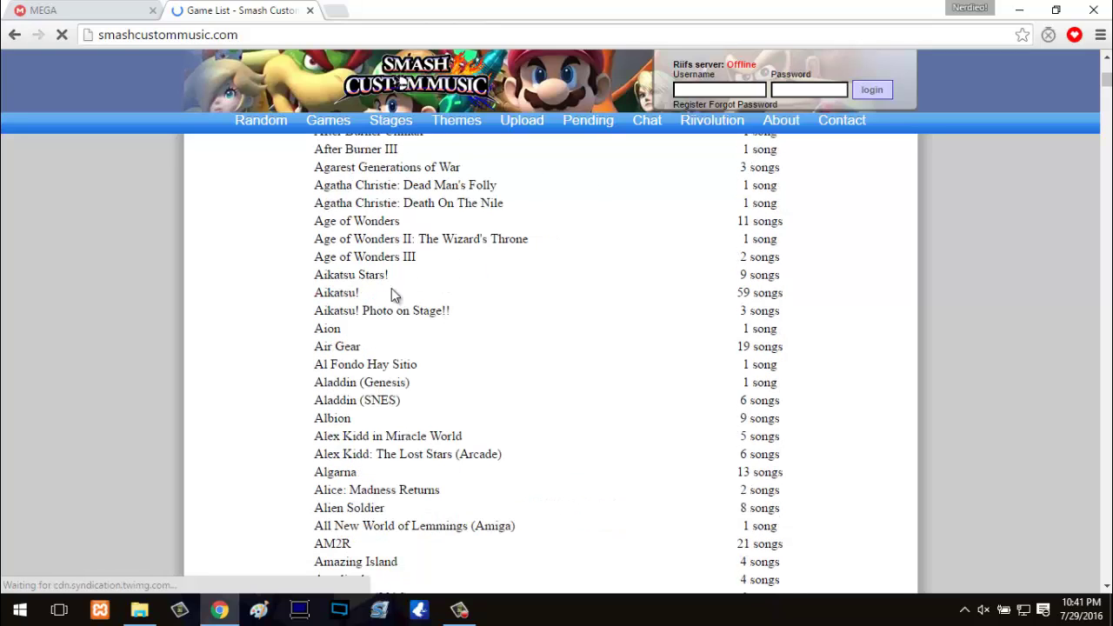
pyautogui.scroll(-1, 439, 304)
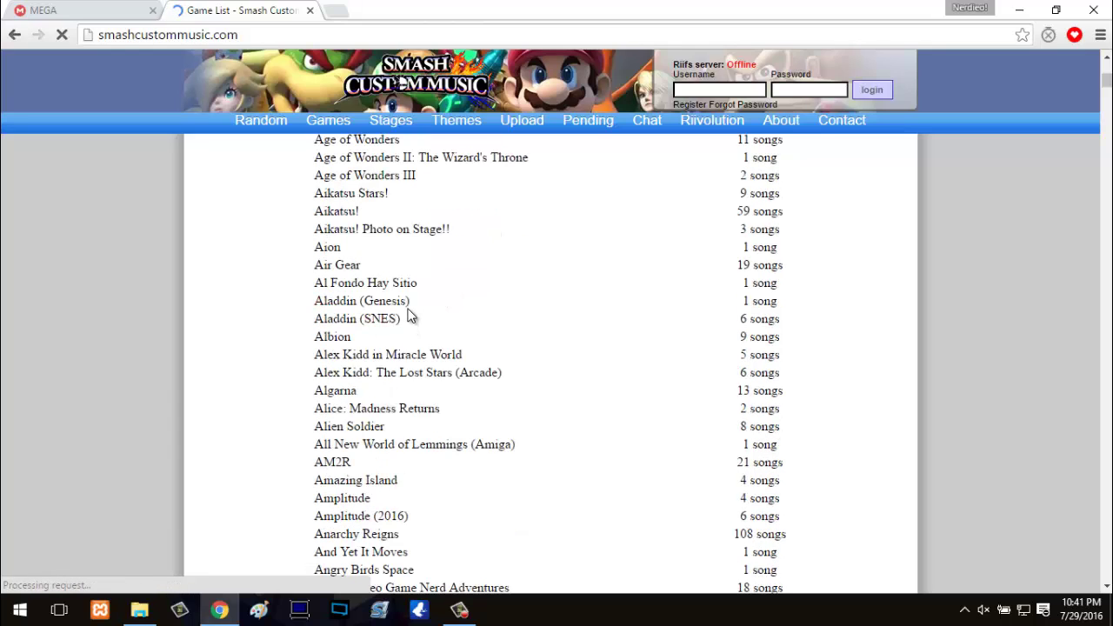
pyautogui.scroll(-1, 407, 313)
pyautogui.scroll(-1, 401, 315)
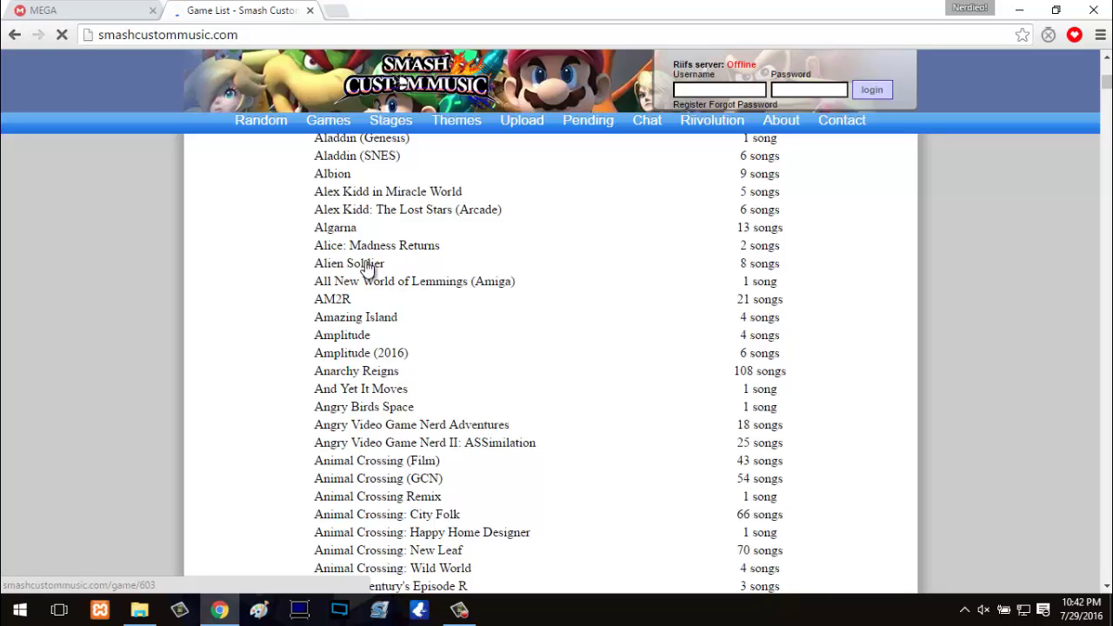
pyautogui.scroll(10, 366, 265)
pyautogui.scroll(-6, 364, 259)
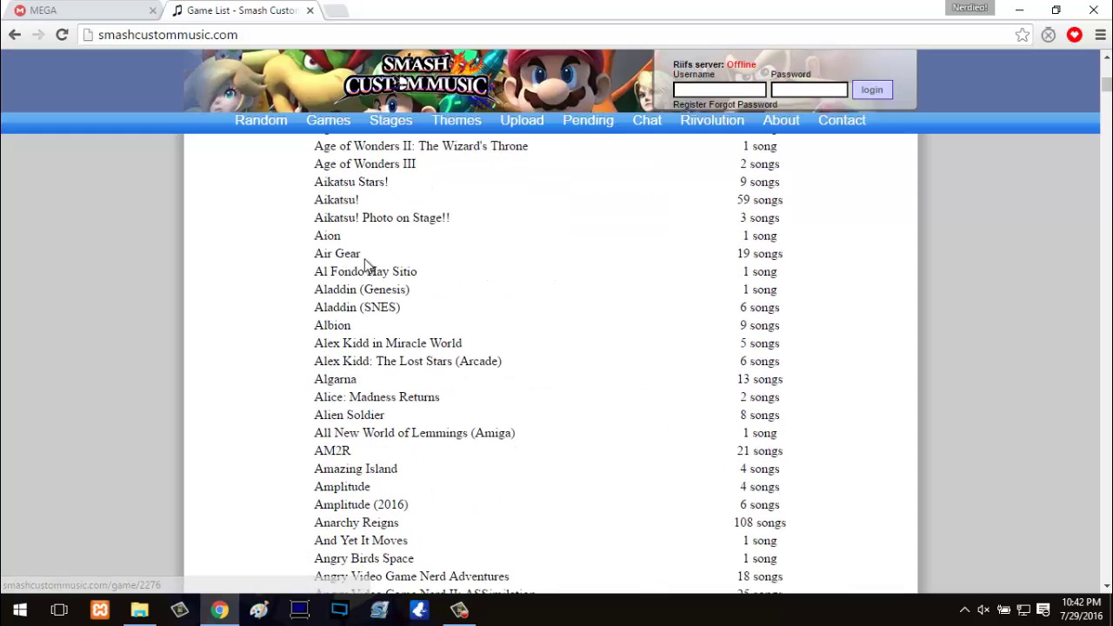
pyautogui.scroll(-3, 365, 259)
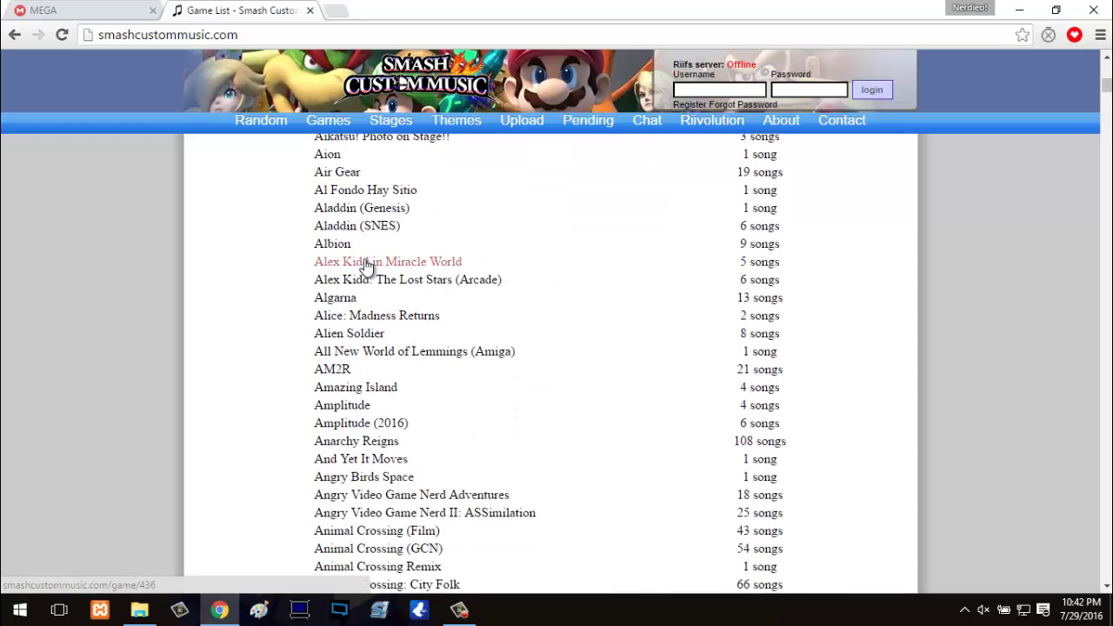
pyautogui.scroll(-13, 365, 265)
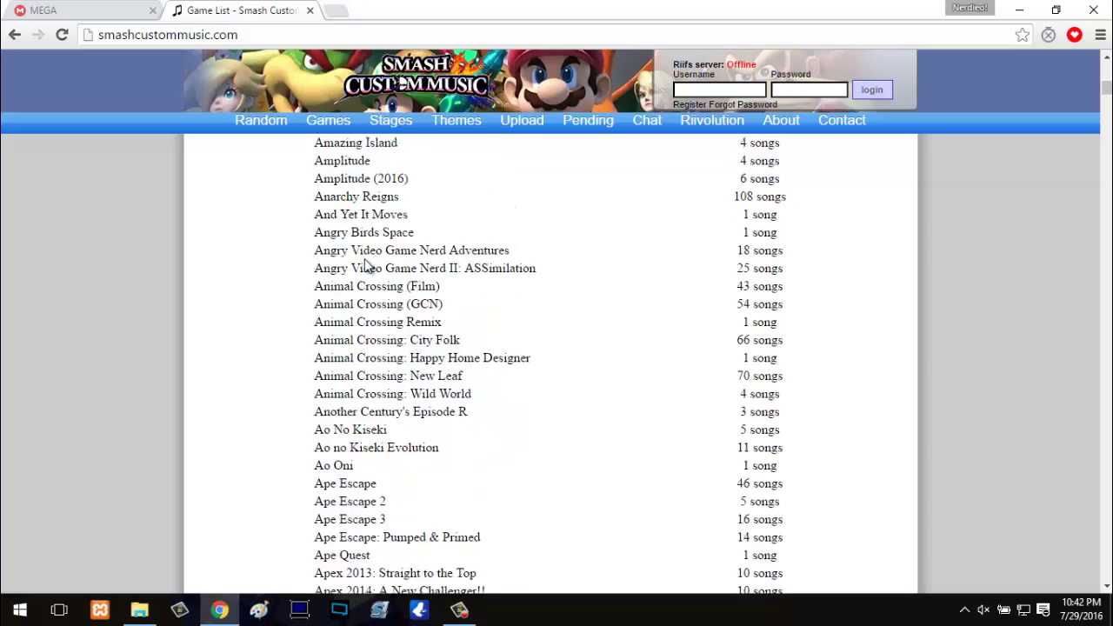
pyautogui.scroll(-10, 363, 261)
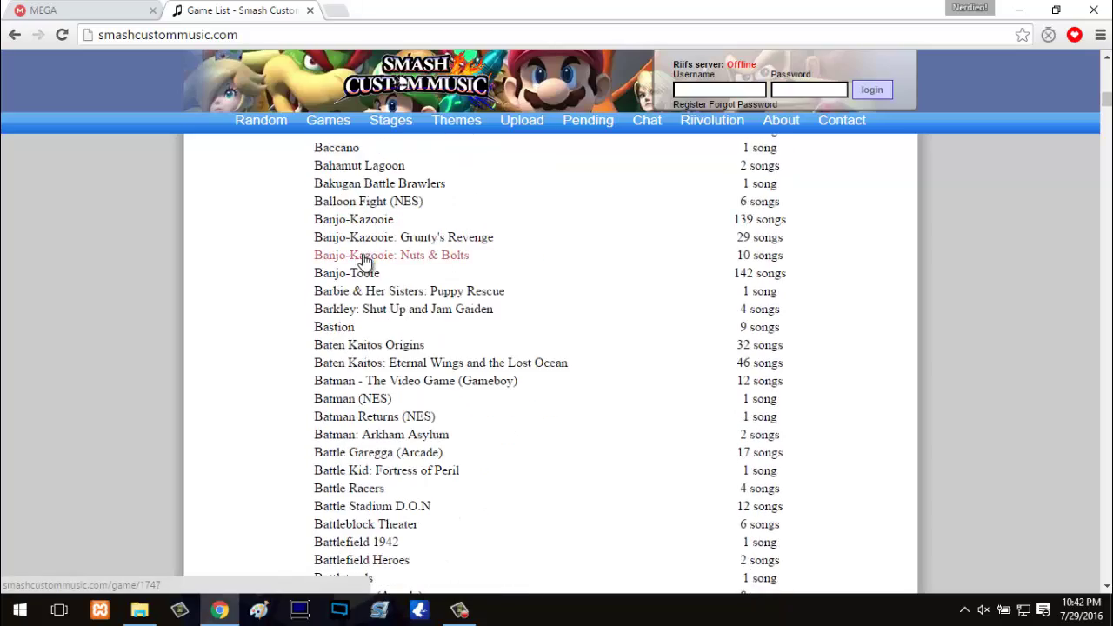
pyautogui.scroll(-13, 364, 250)
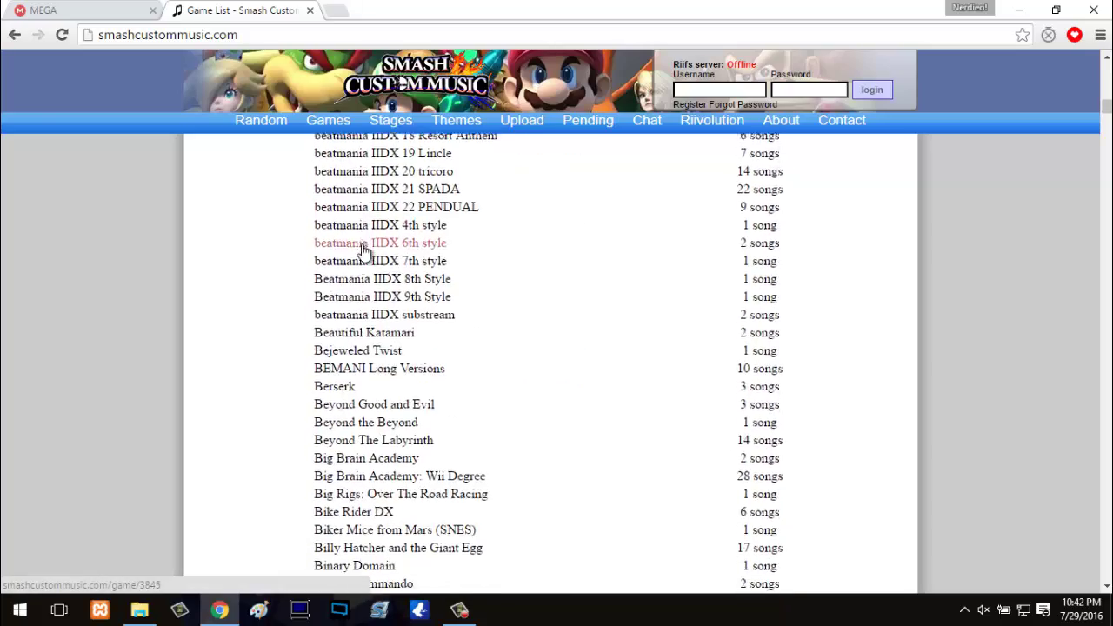
pyautogui.scroll(-12, 364, 250)
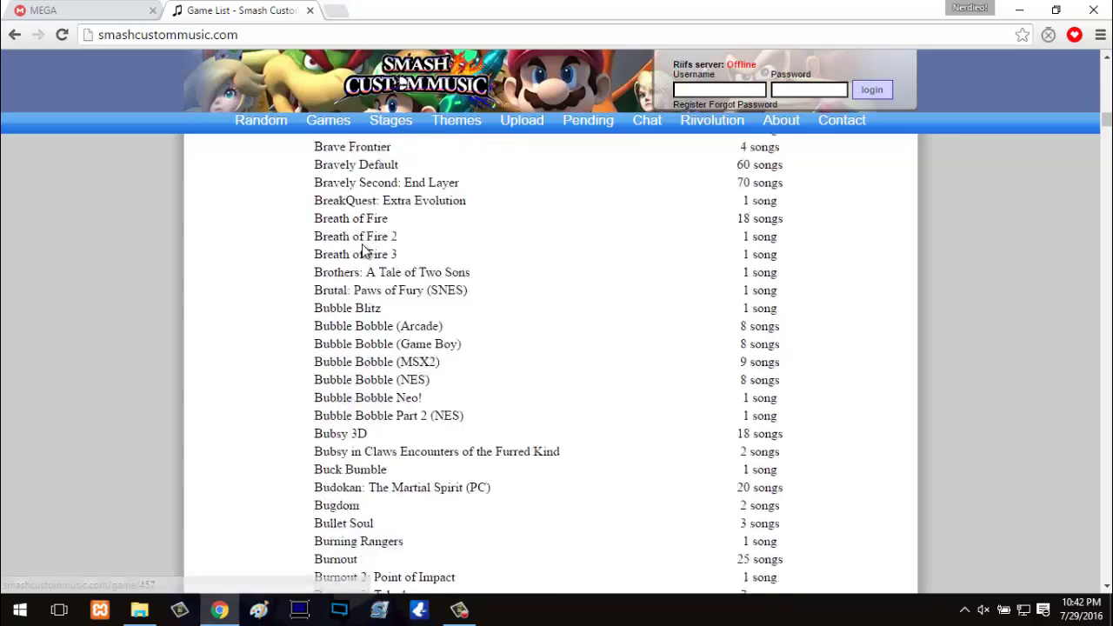
pyautogui.scroll(-3, 364, 250)
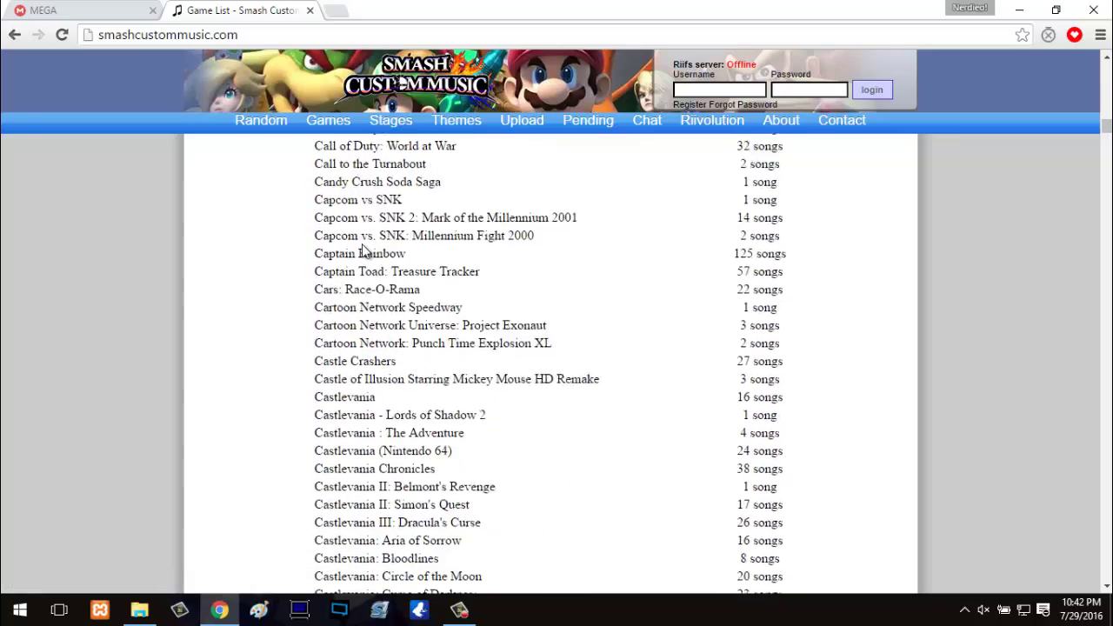
pyautogui.scroll(2, 363, 251)
pyautogui.scroll(-3, 363, 251)
pyautogui.scroll(-3, 363, 251)
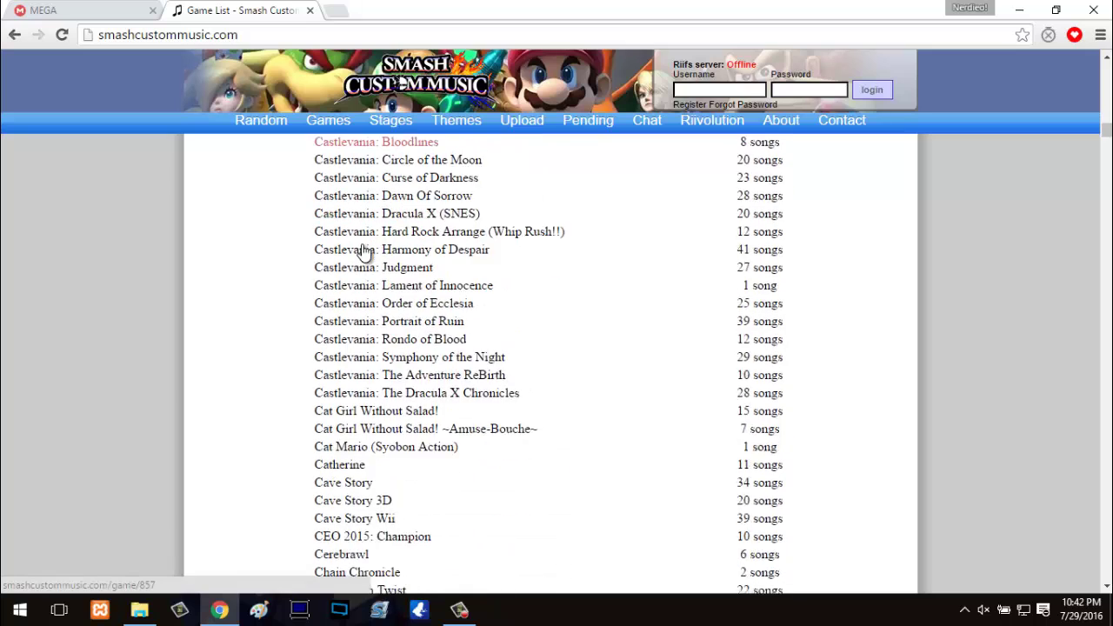
# Open the Cave Story game page and look through its songs
pyautogui.click(369, 418)
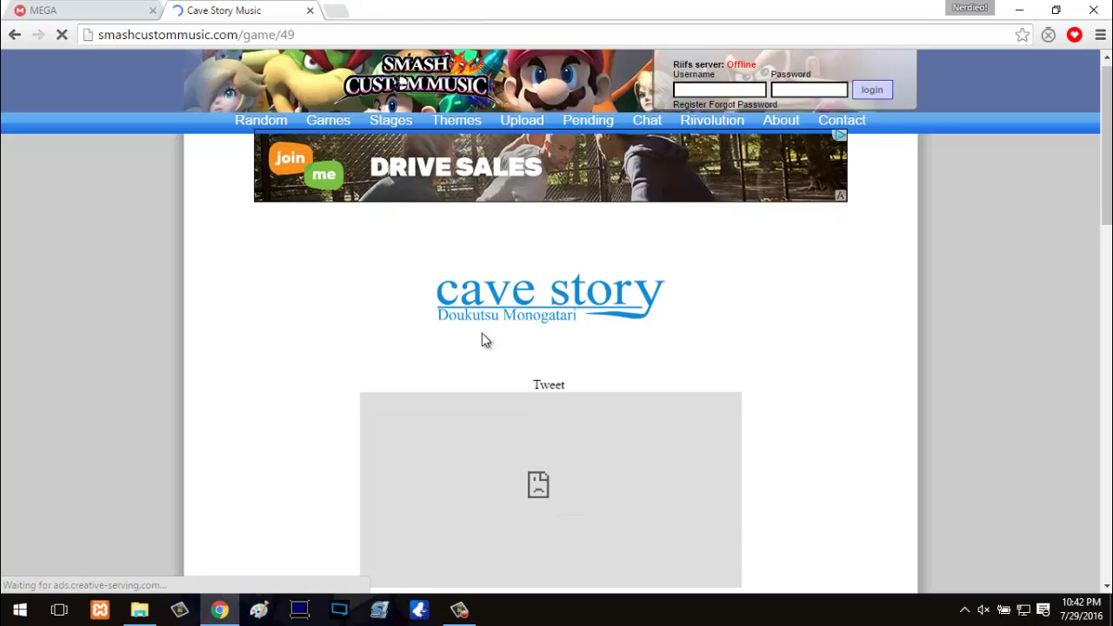
pyautogui.scroll(-5, 484, 339)
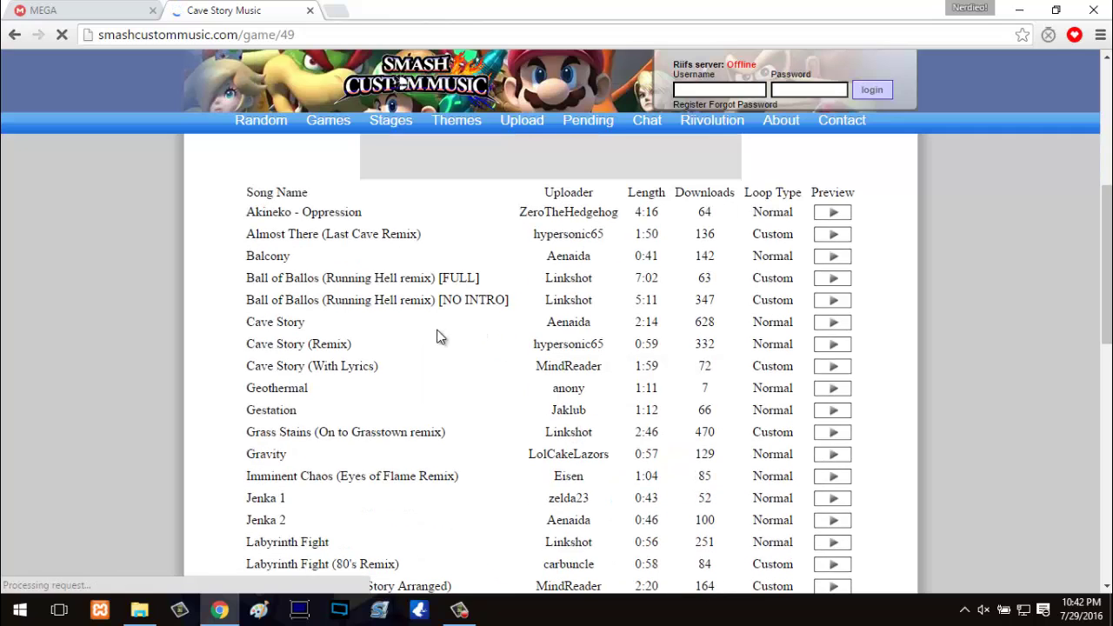
pyautogui.scroll(-3, 280, 309)
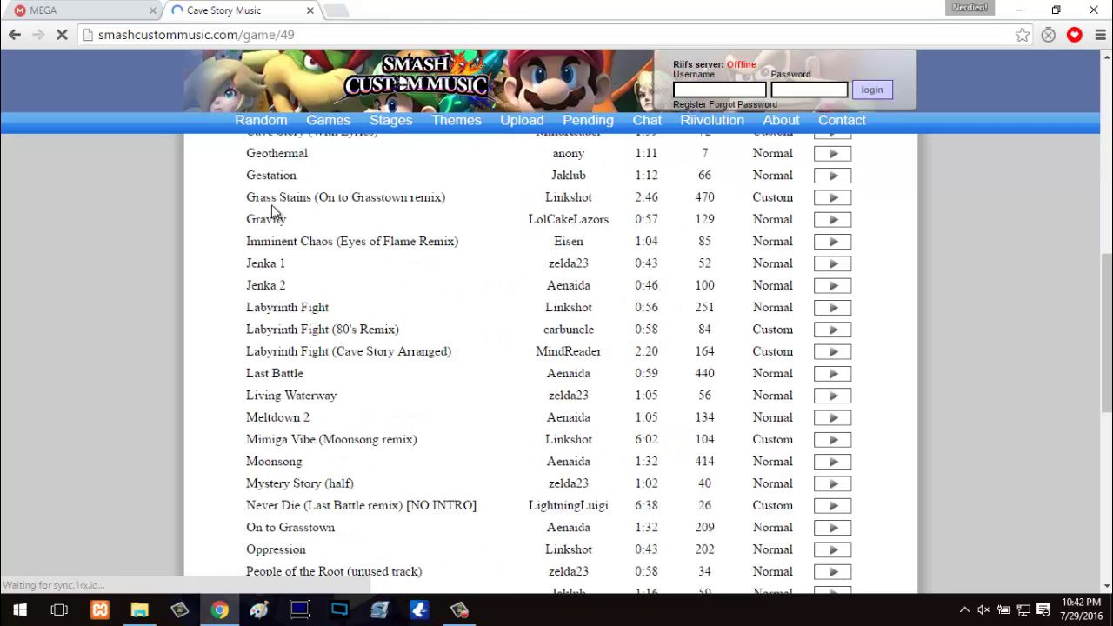
pyautogui.scroll(1, 278, 187)
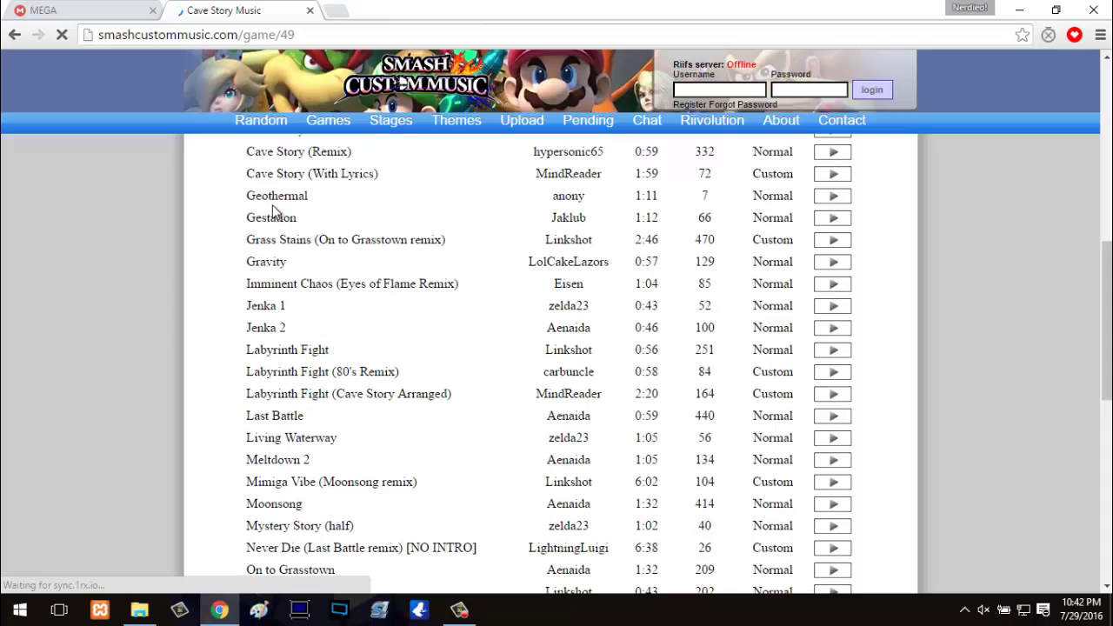
# Open the page of the song Cave Story and check its BRSTM file size
pyautogui.scroll(1, 287, 165)
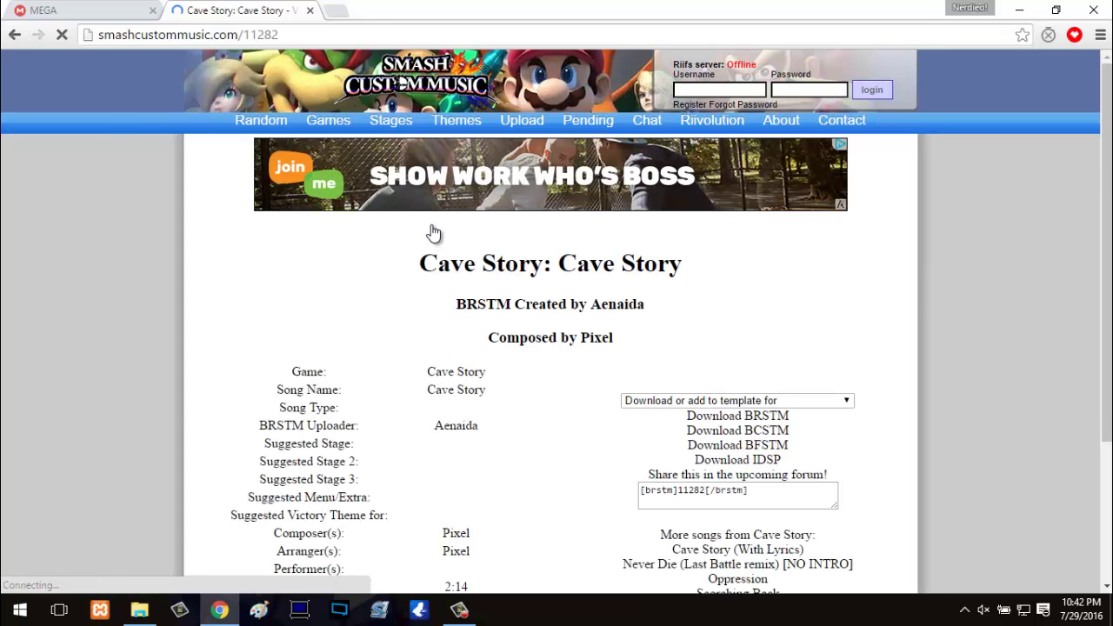
pyautogui.scroll(-1, 480, 460)
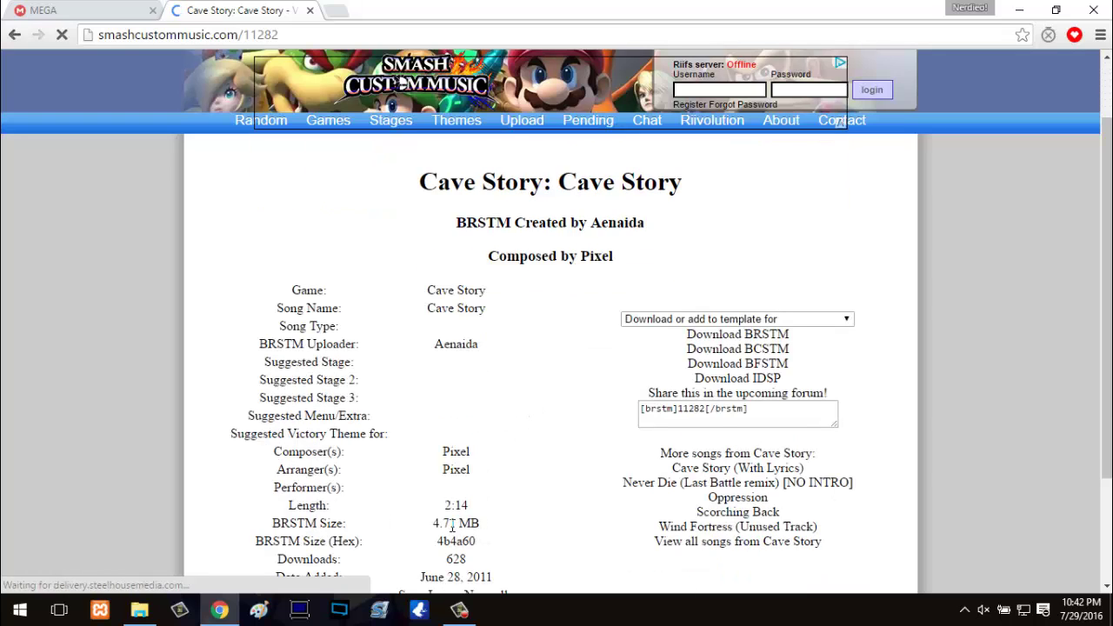
pyautogui.moveTo(452, 522)
pyautogui.mouseDown()
pyautogui.moveTo(409, 525)
pyautogui.moveTo(485, 526)
pyautogui.moveTo(438, 522)
pyautogui.moveTo(453, 521)
pyautogui.mouseUp()
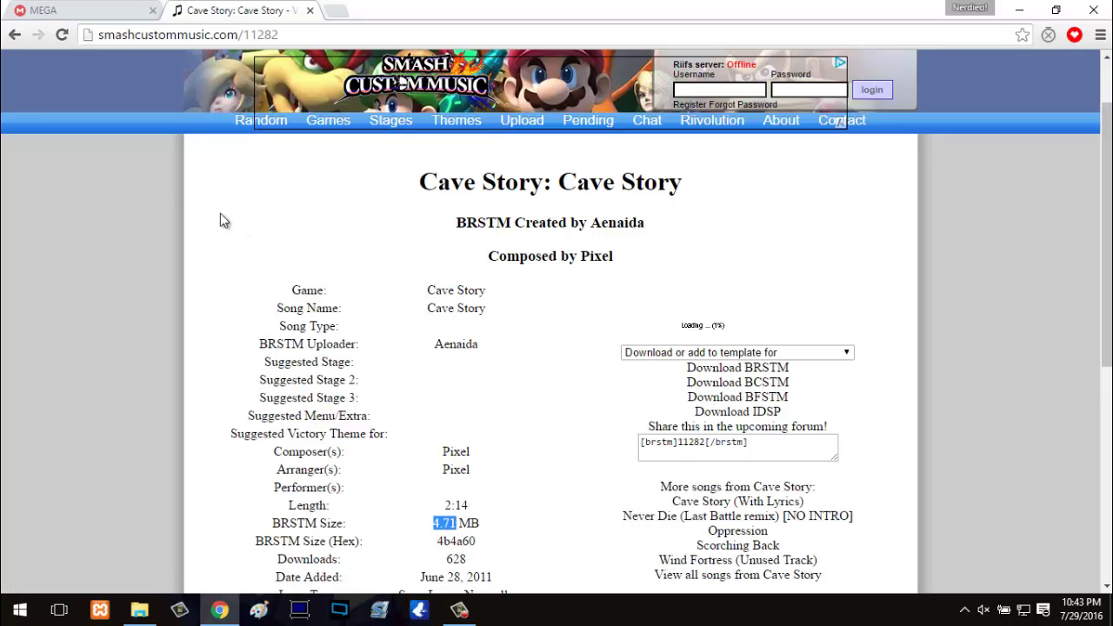
# Return to the song list, open Cave Story (Remix) and download it as a BCSTM file
pyautogui.click(14, 35)
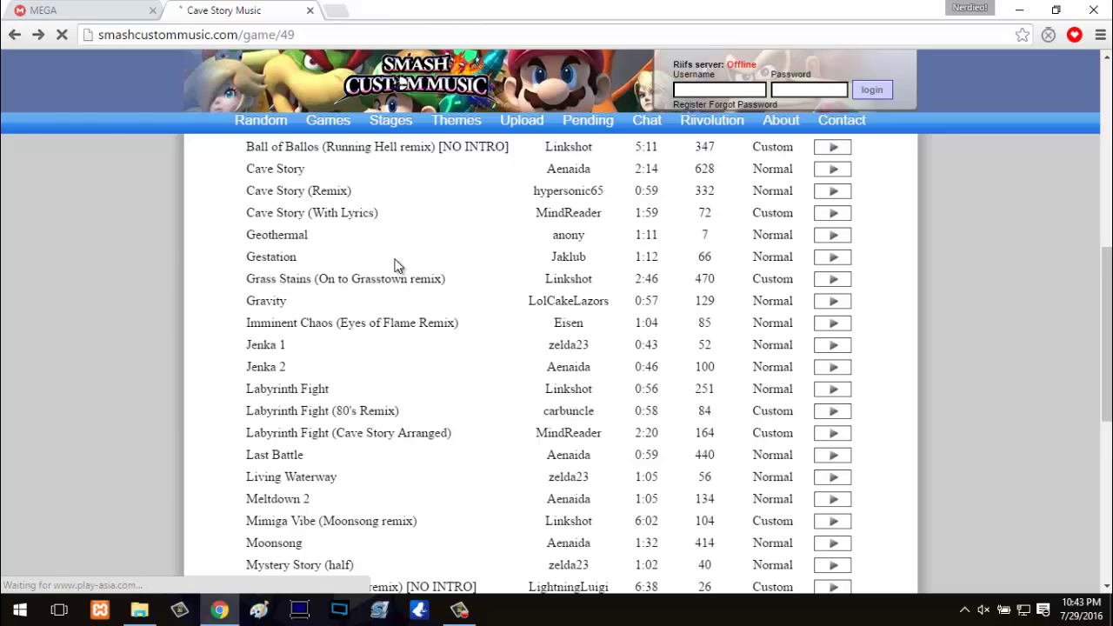
pyautogui.click(303, 192)
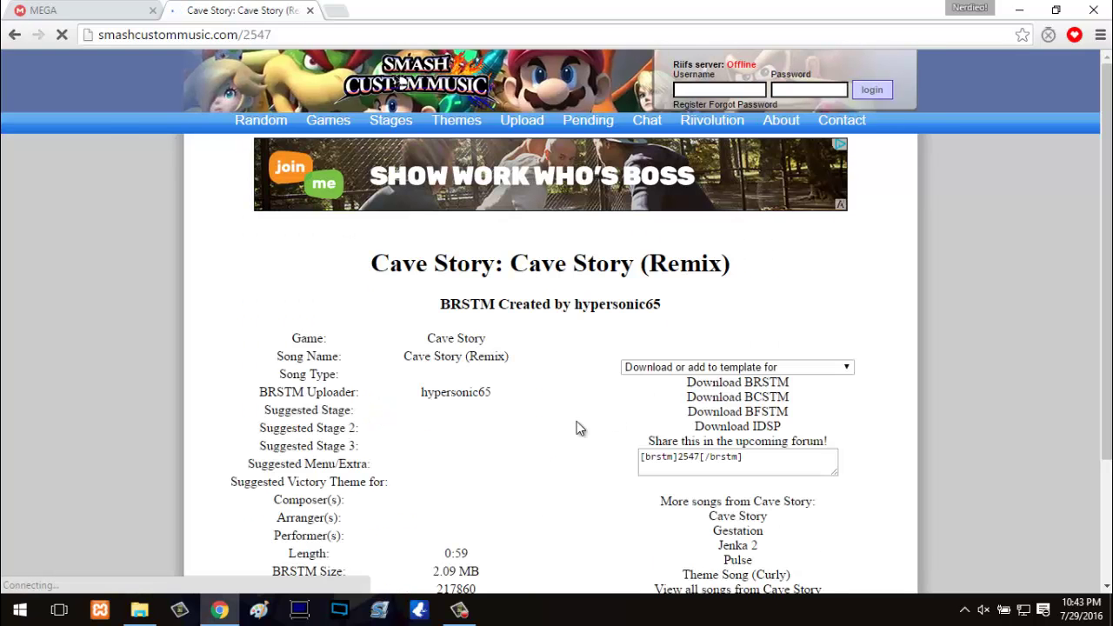
pyautogui.scroll(-1, 461, 565)
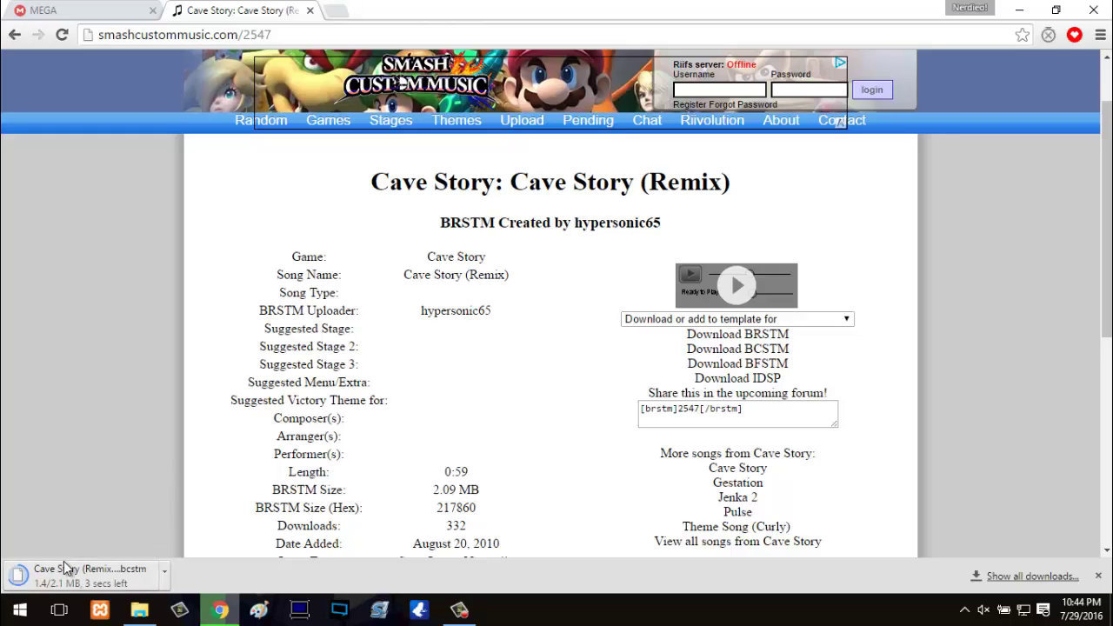
# Show the downloaded BCSTM file in its folder and copy it into Themes\Nerdieo on the SDHC (F:) card, opening that folder
pyautogui.click(170, 575)
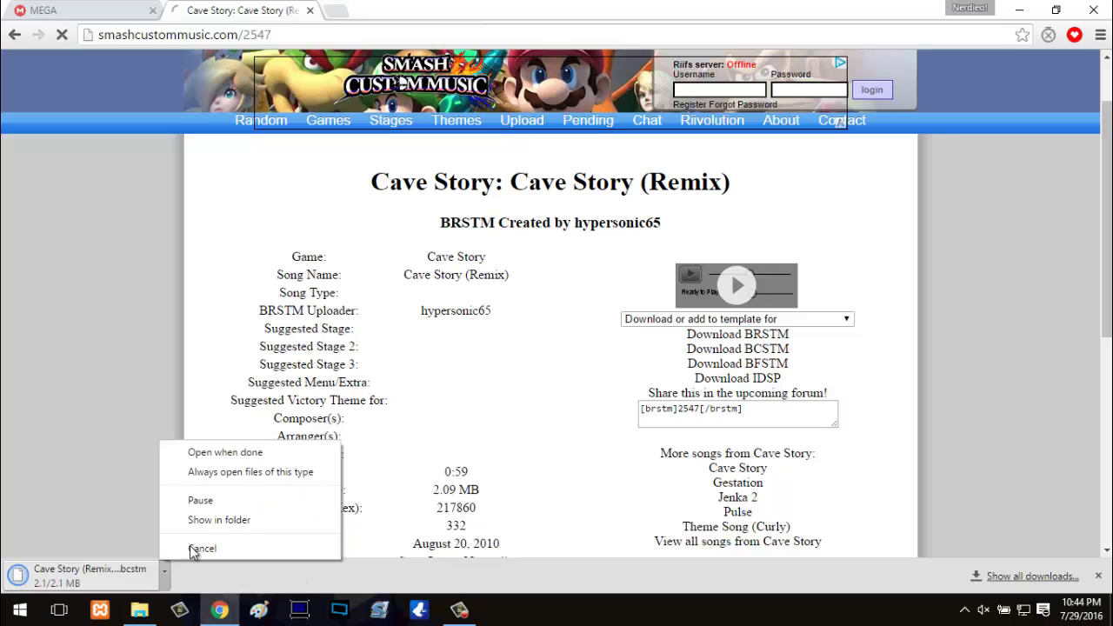
pyautogui.click(198, 520)
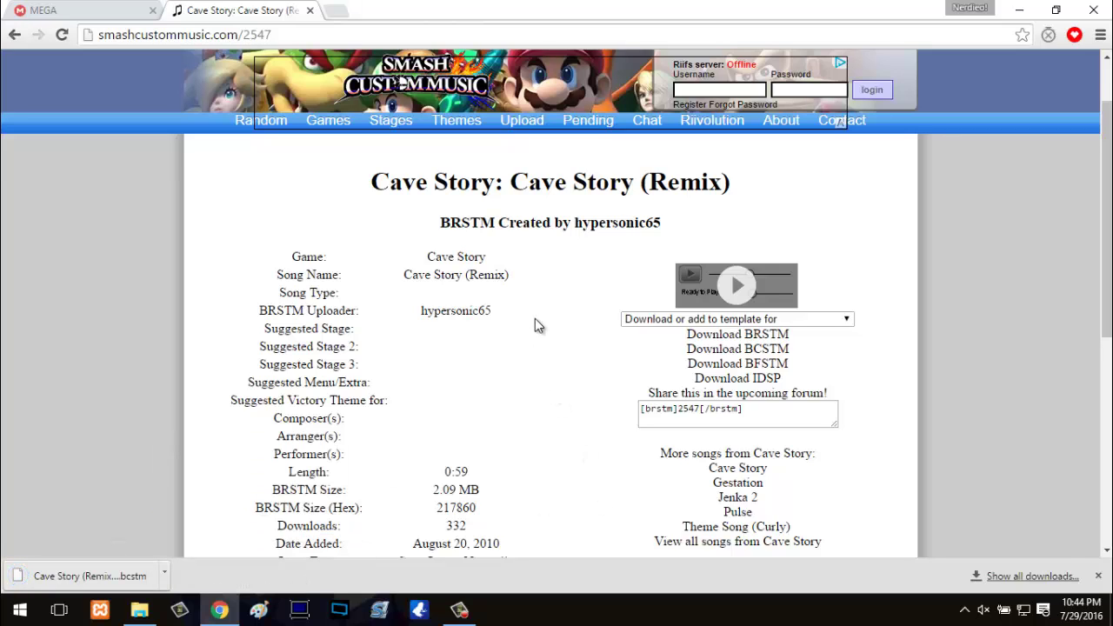
pyautogui.click(165, 576)
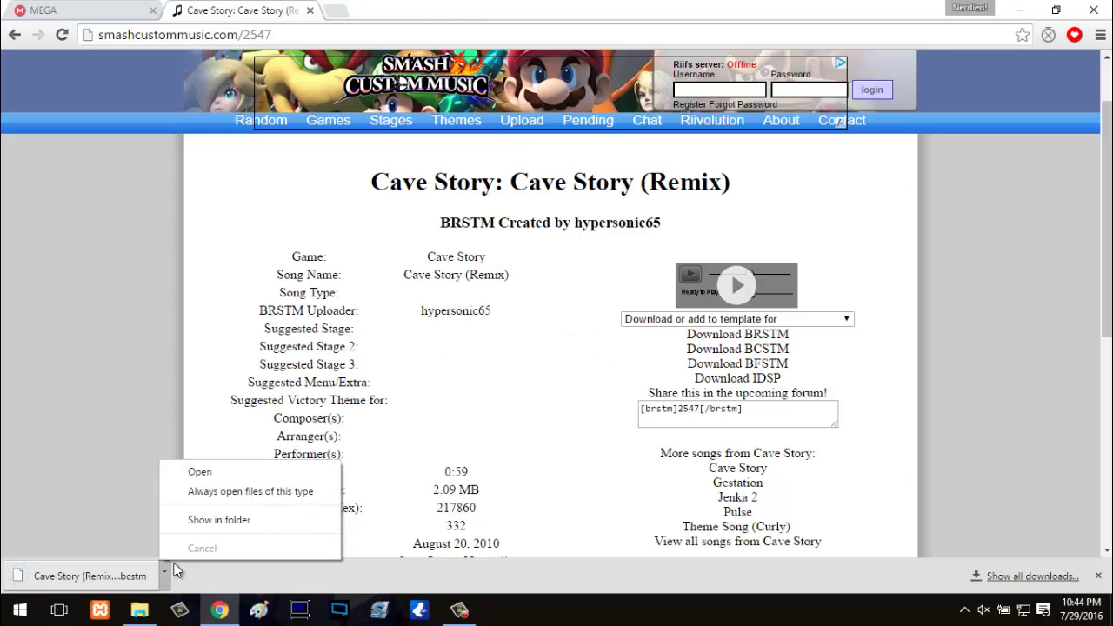
pyautogui.click(225, 518)
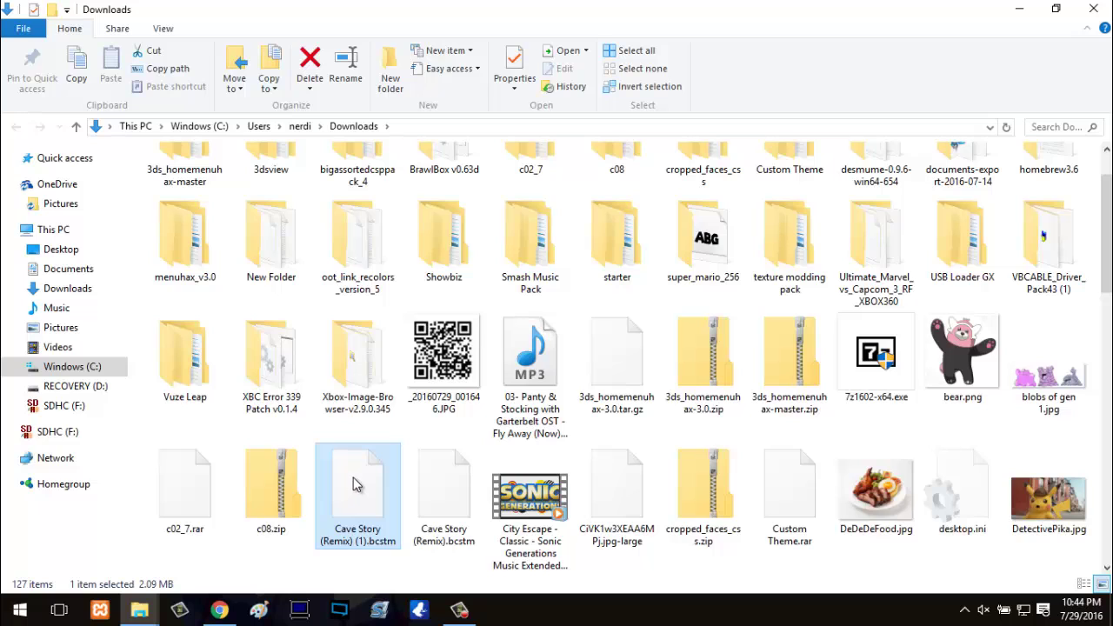
pyautogui.moveTo(353, 484); pyautogui.dragTo(80, 522)
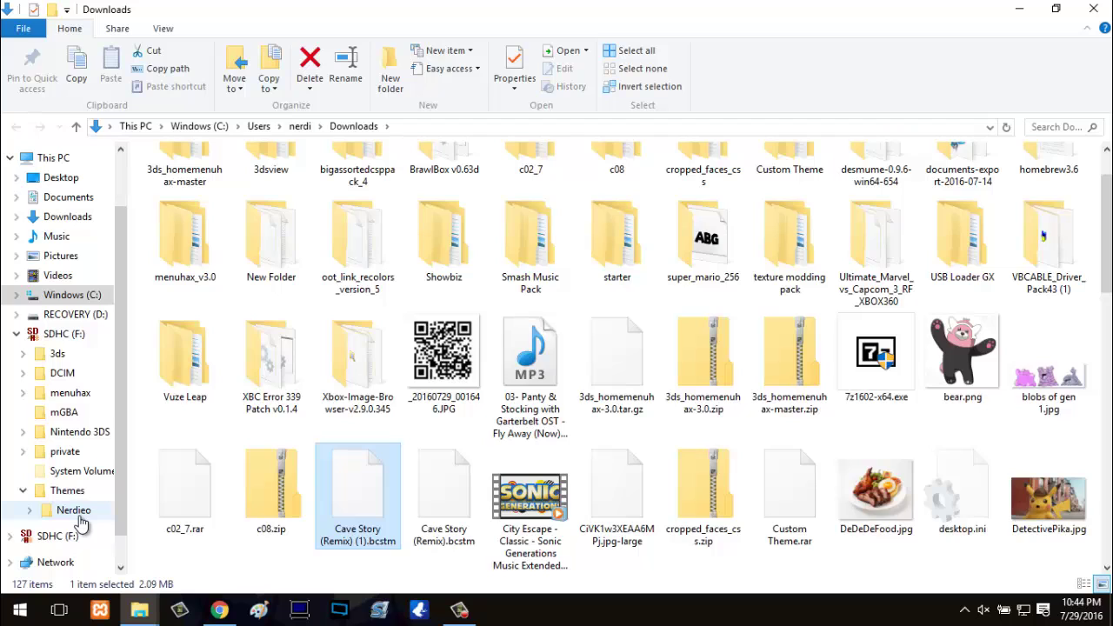
pyautogui.click(81, 522)
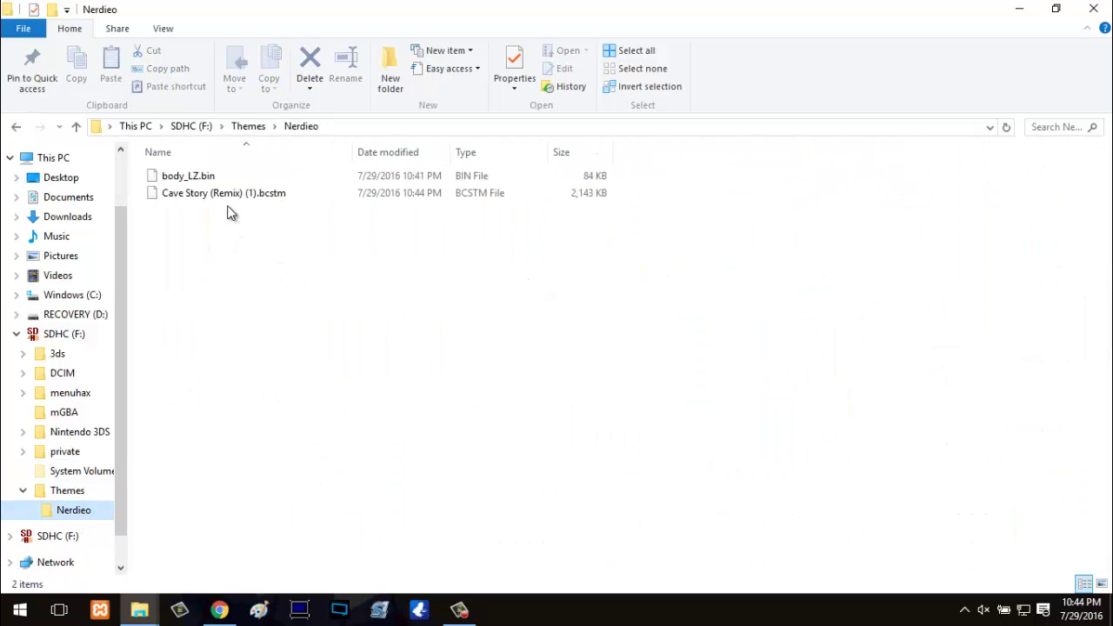
# Rename the Cave Story music file in the Nerdieo folder to BGM.bcstm
pyautogui.click(223, 198)
pyautogui.rightClick(224, 198)
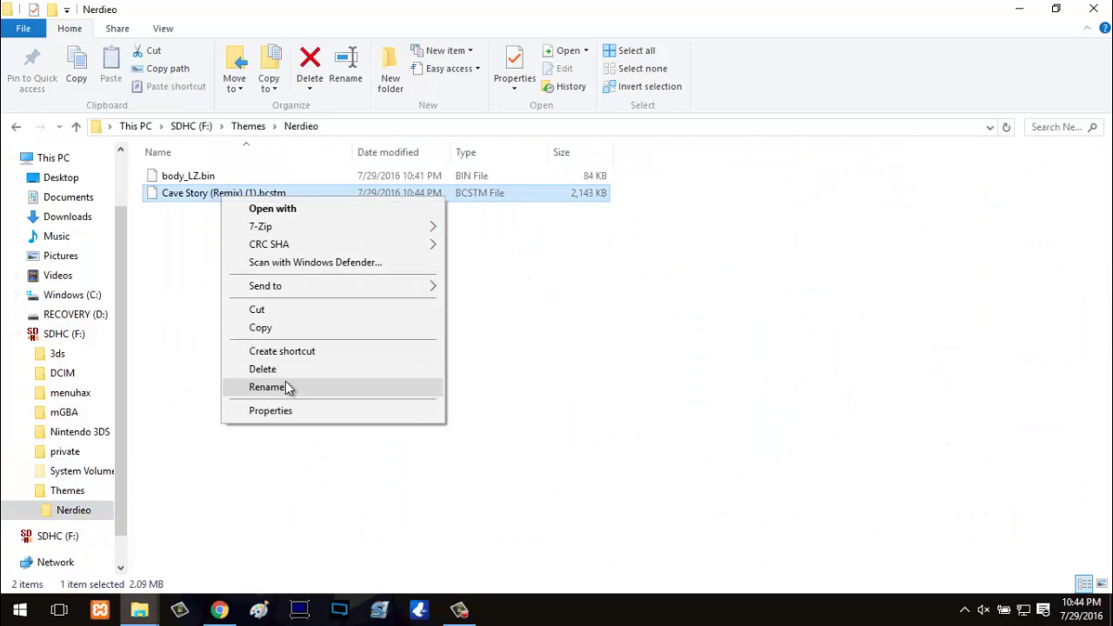
pyautogui.click(285, 383)
pyautogui.press('BackSpace')
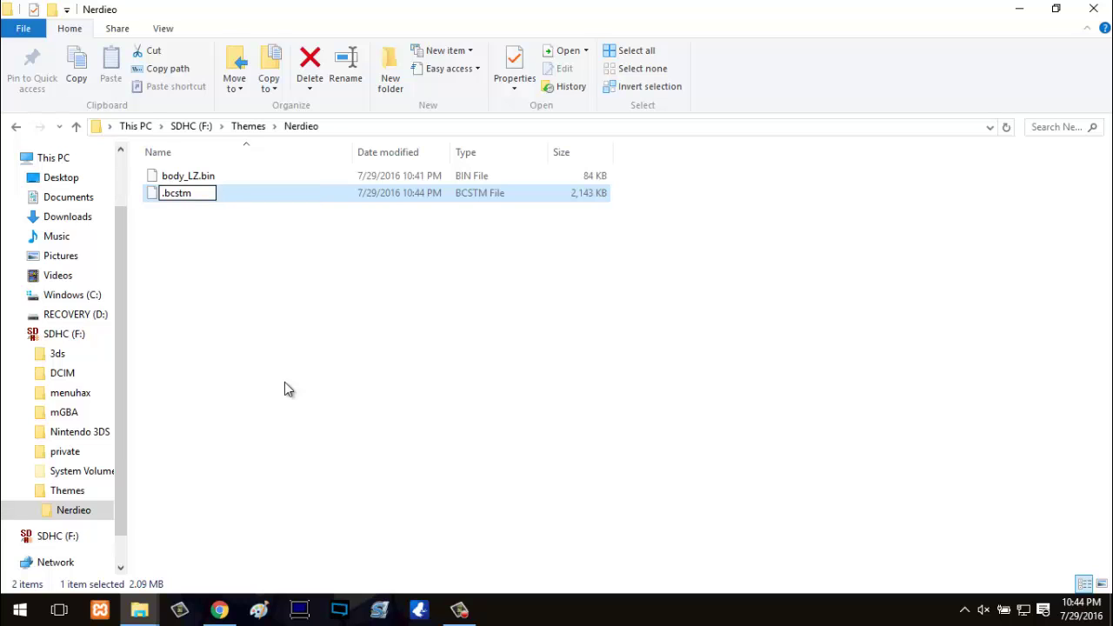
pyautogui.write('BGM')
pyautogui.press('Return')
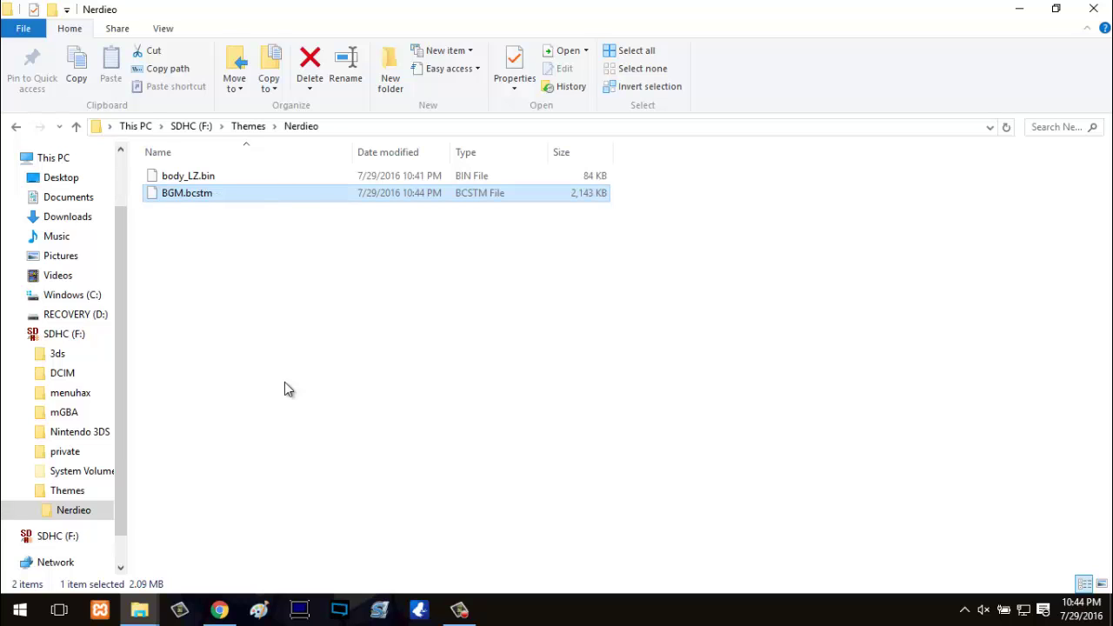
pyautogui.click(282, 381)
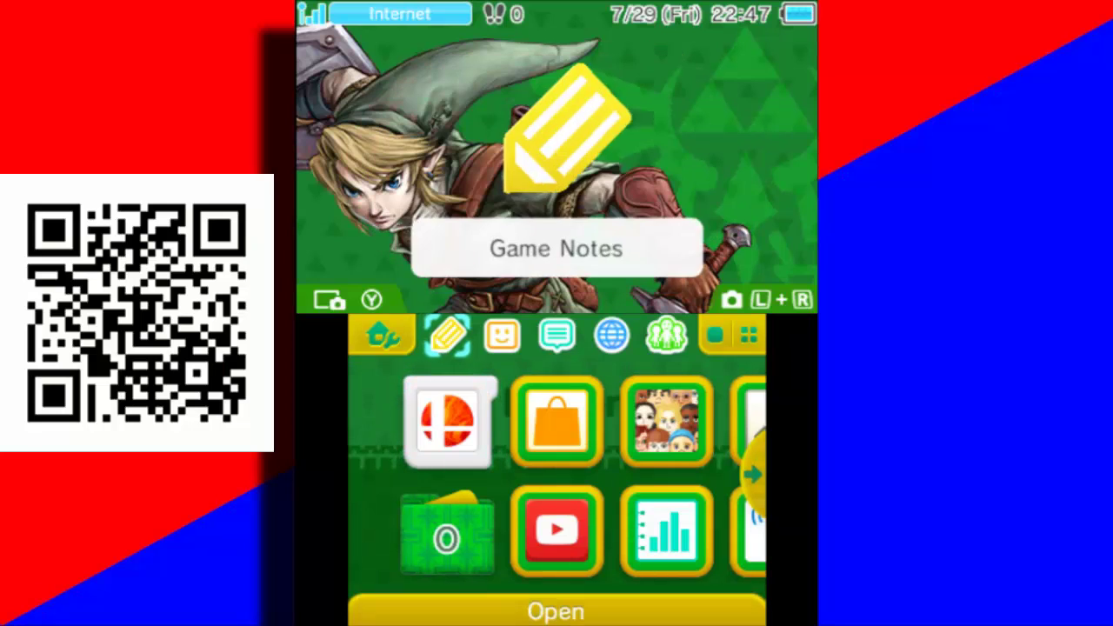
# Switch to the Nintendo 3DS, open its Internet browser and start the Homebrew Launcher from the bookmarks
pyautogui.click(556, 422)
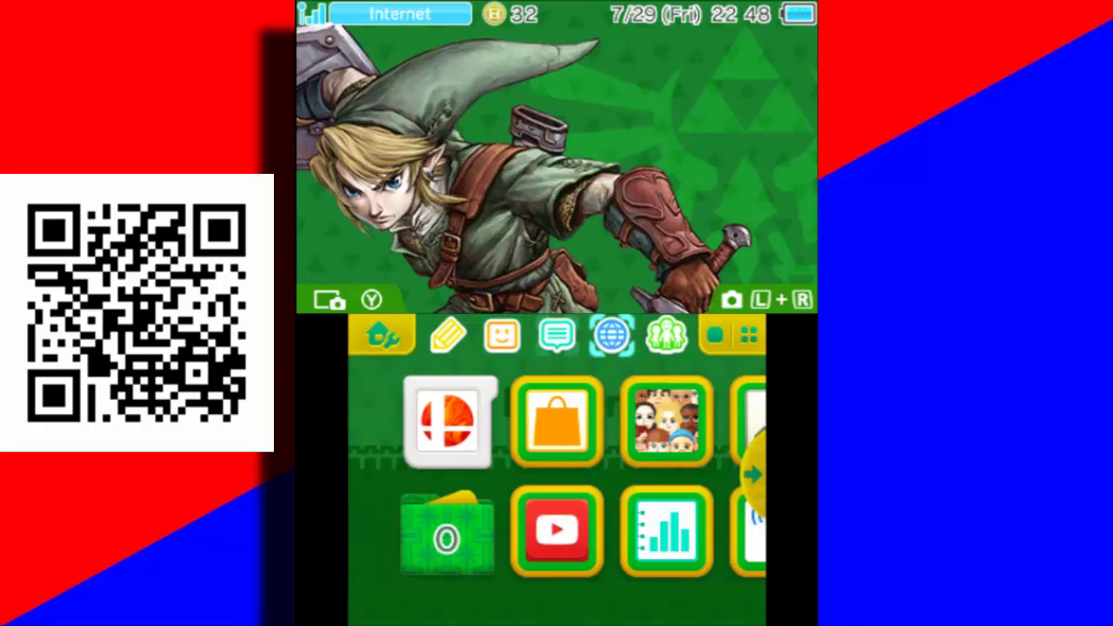
pyautogui.click(612, 335)
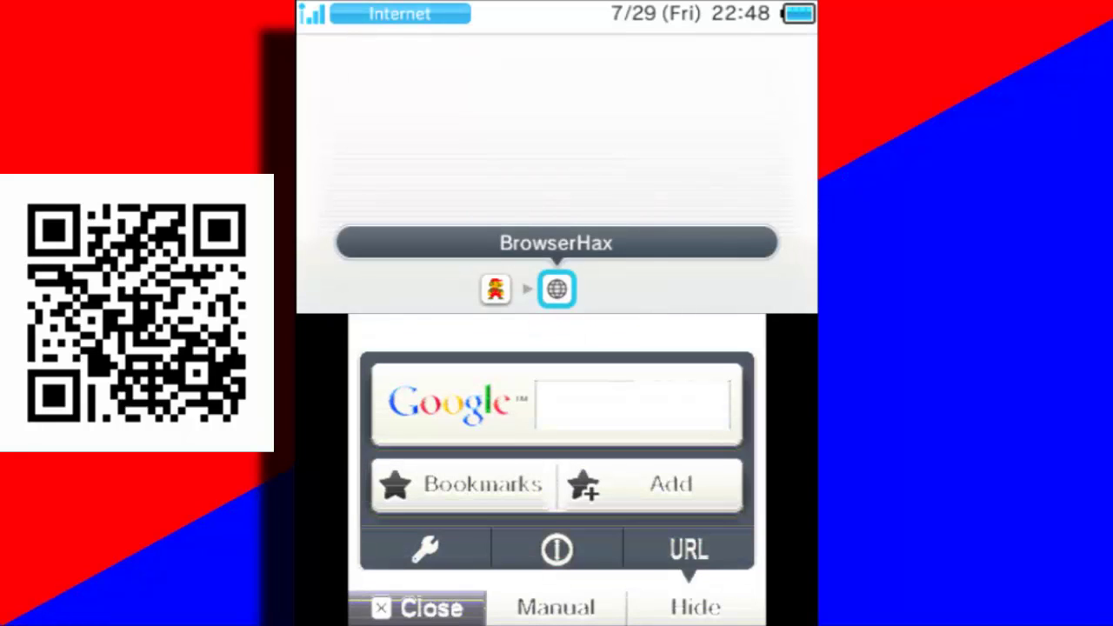
pyautogui.click(464, 484)
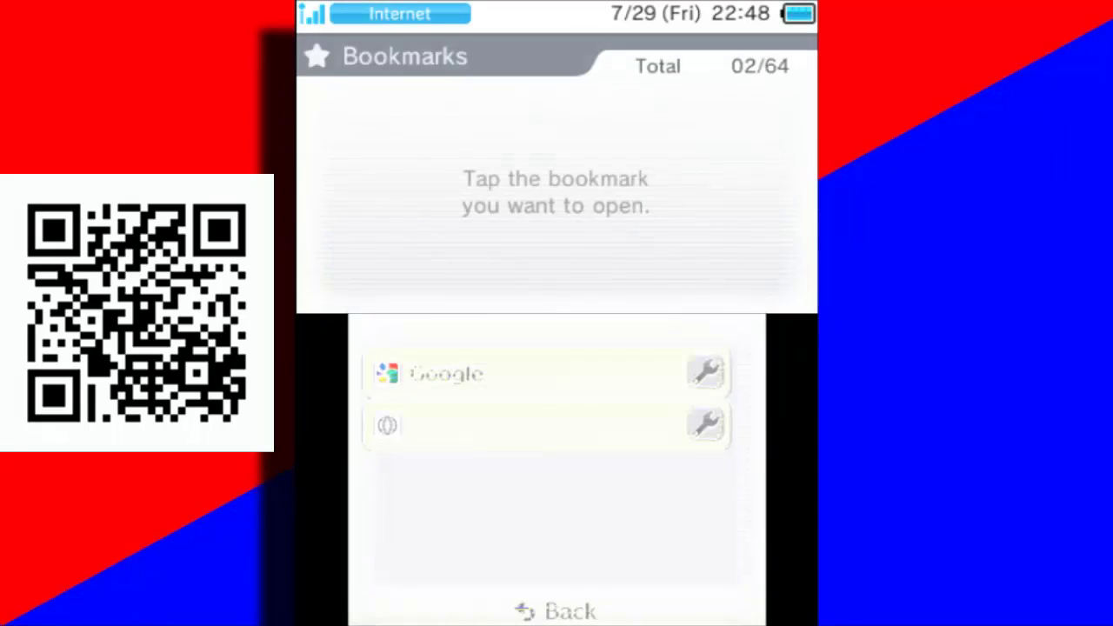
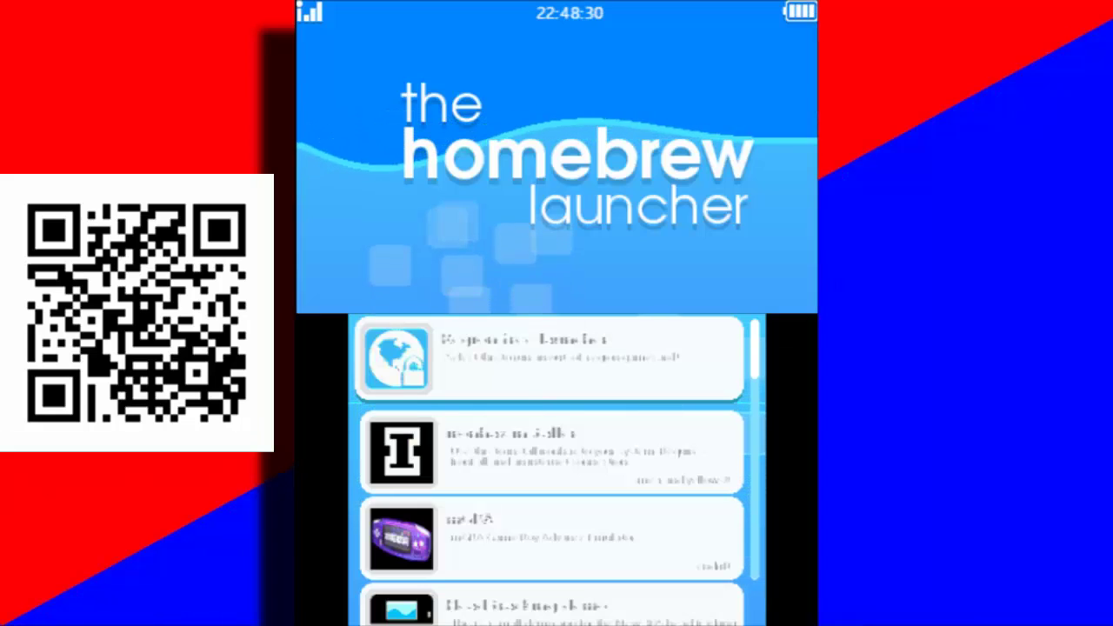
# Launch the CHMM2 theme manager from the Homebrew Launcher and install the Nerdieo theme
pyautogui.scroll(-1, 552, 469)
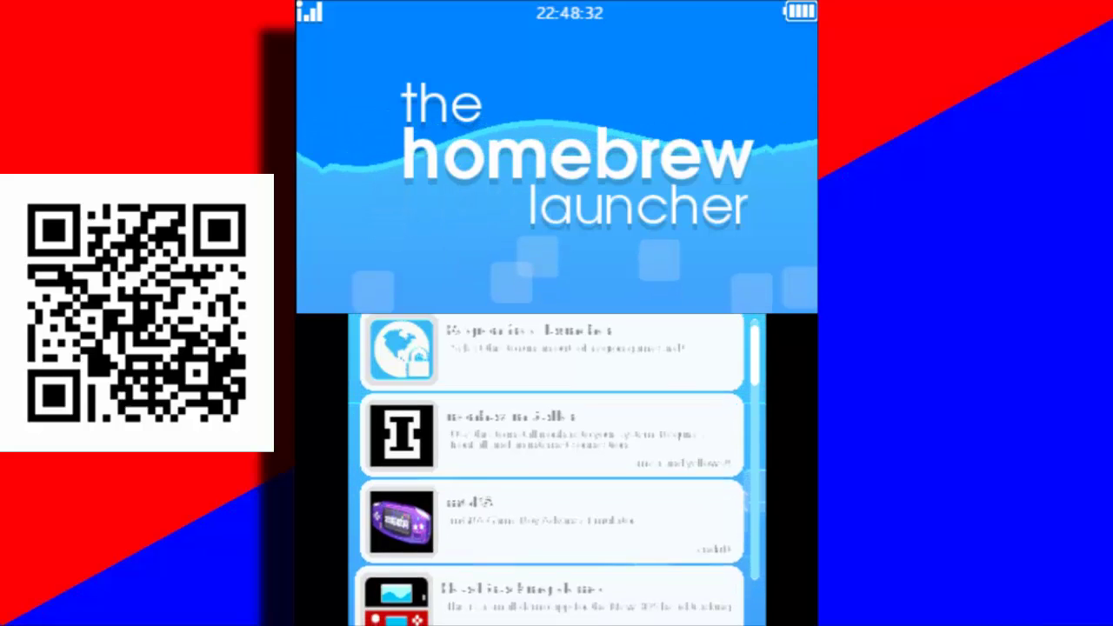
pyautogui.scroll(-5, 552, 469)
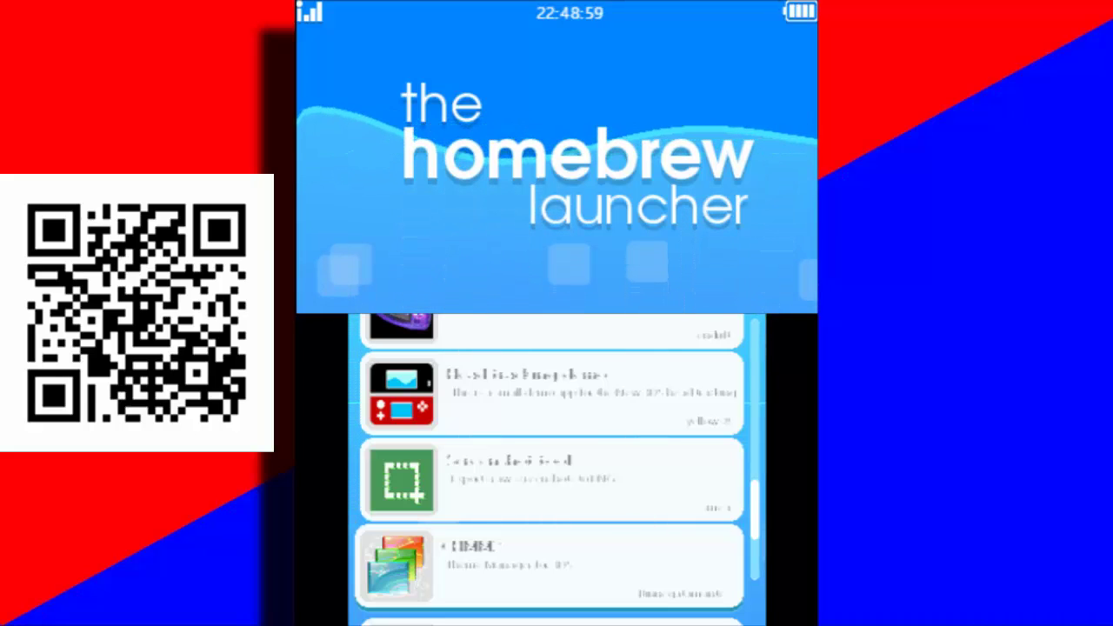
pyautogui.press('Return')
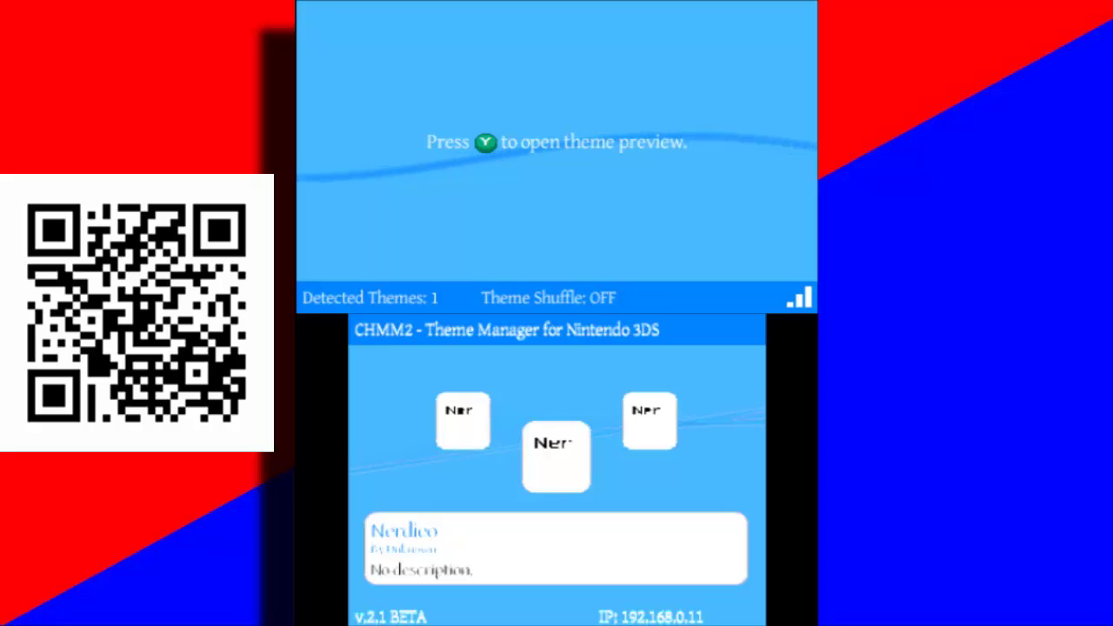
pyautogui.press('a')
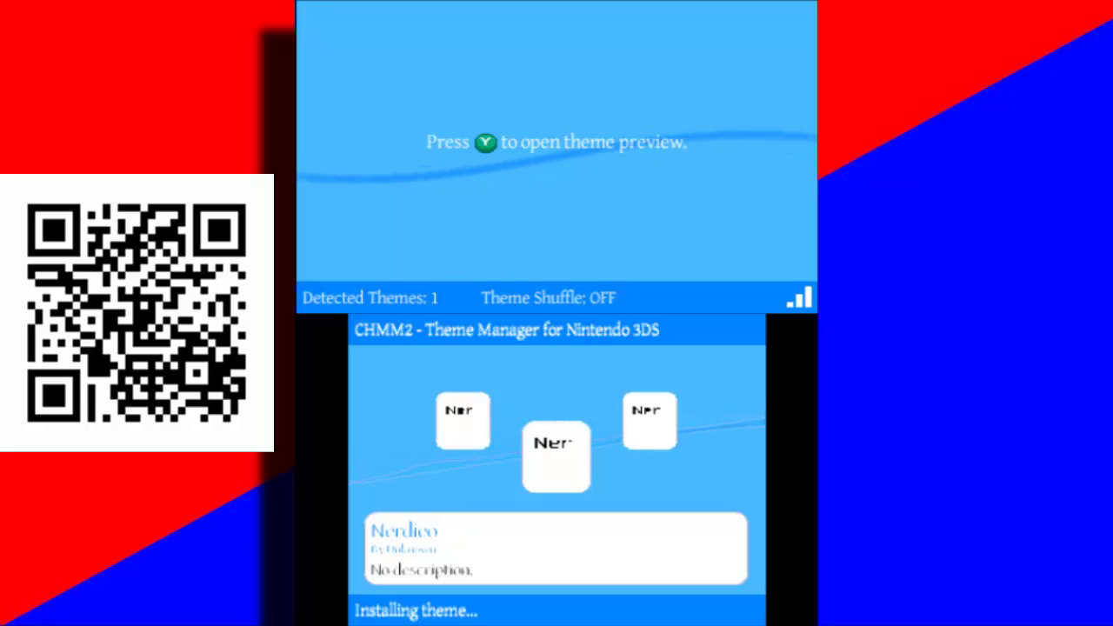